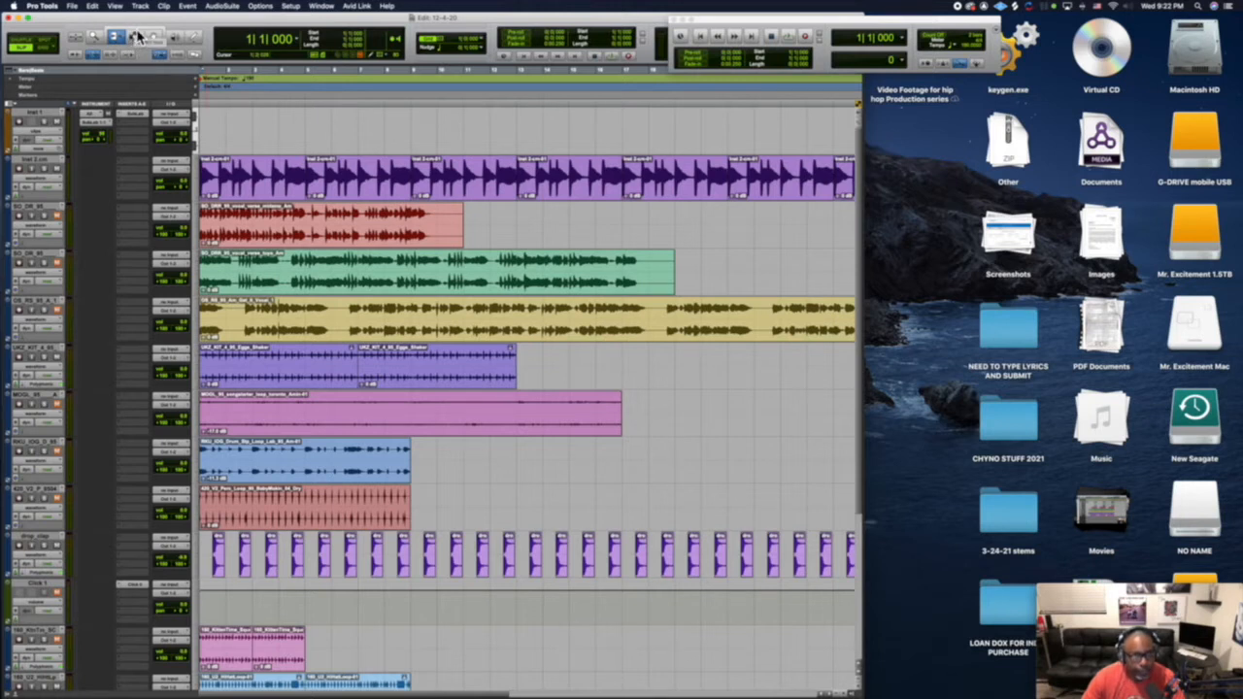
Try the neighbouring edit tools and activate the standard Trim tool for the clips.
click(137, 33)
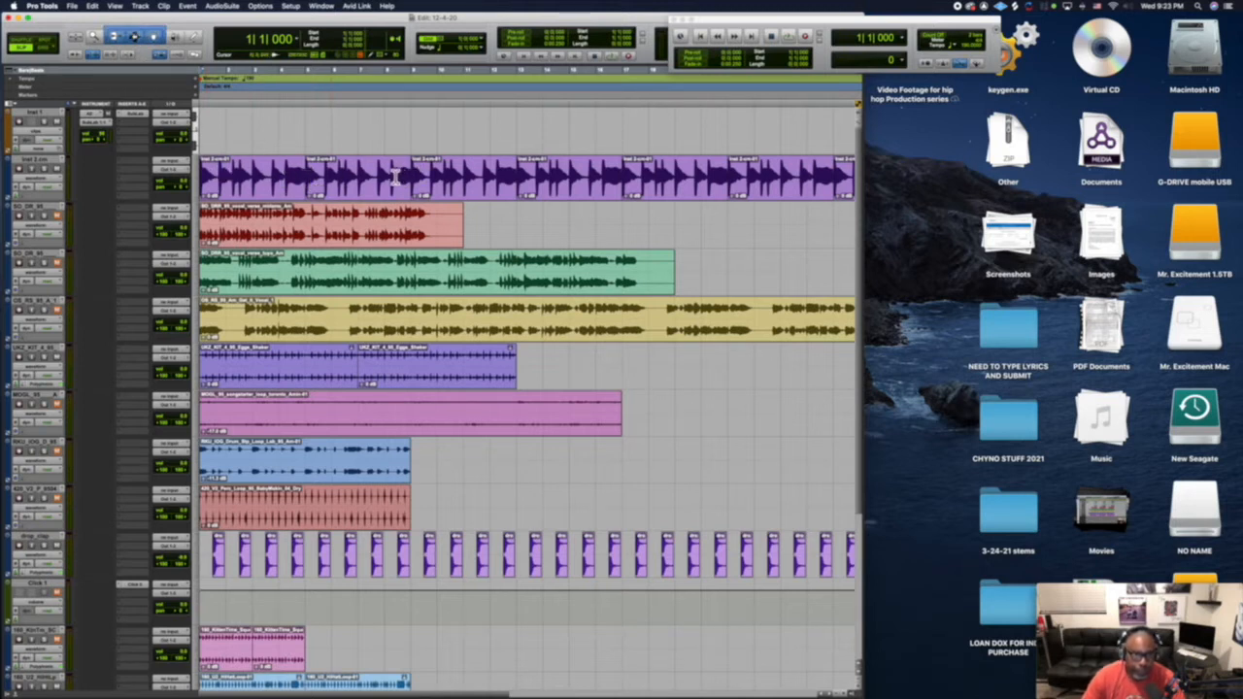
click(175, 37)
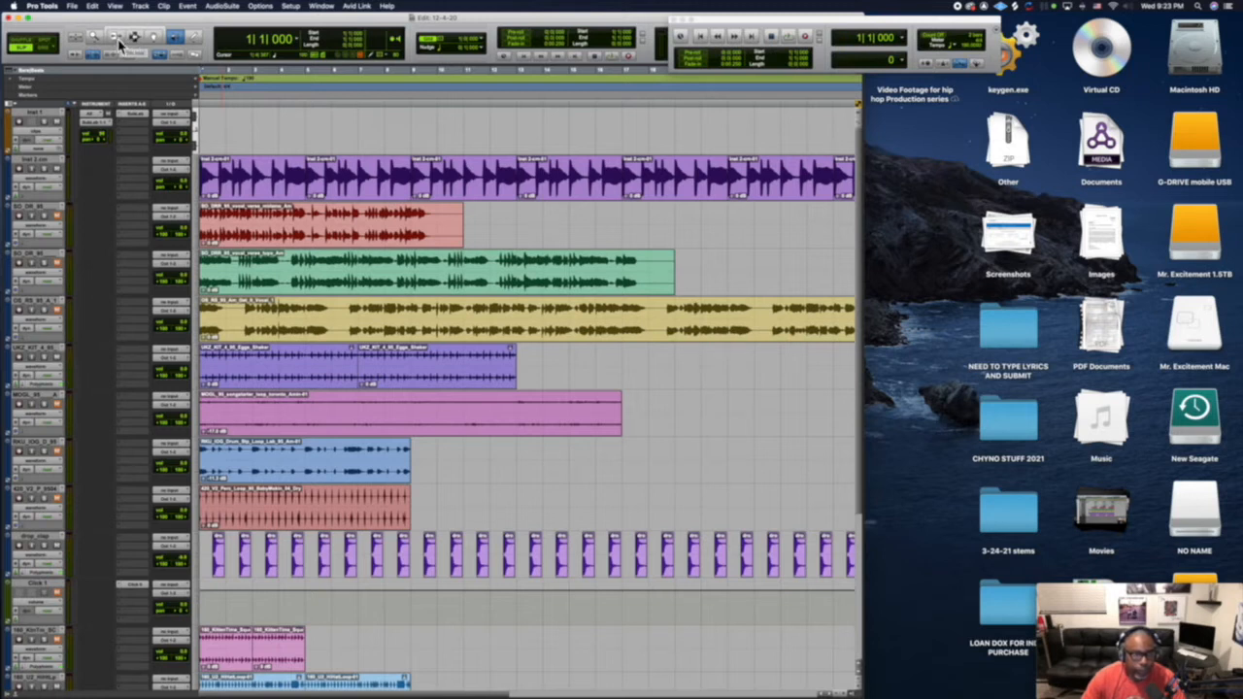
click(117, 38)
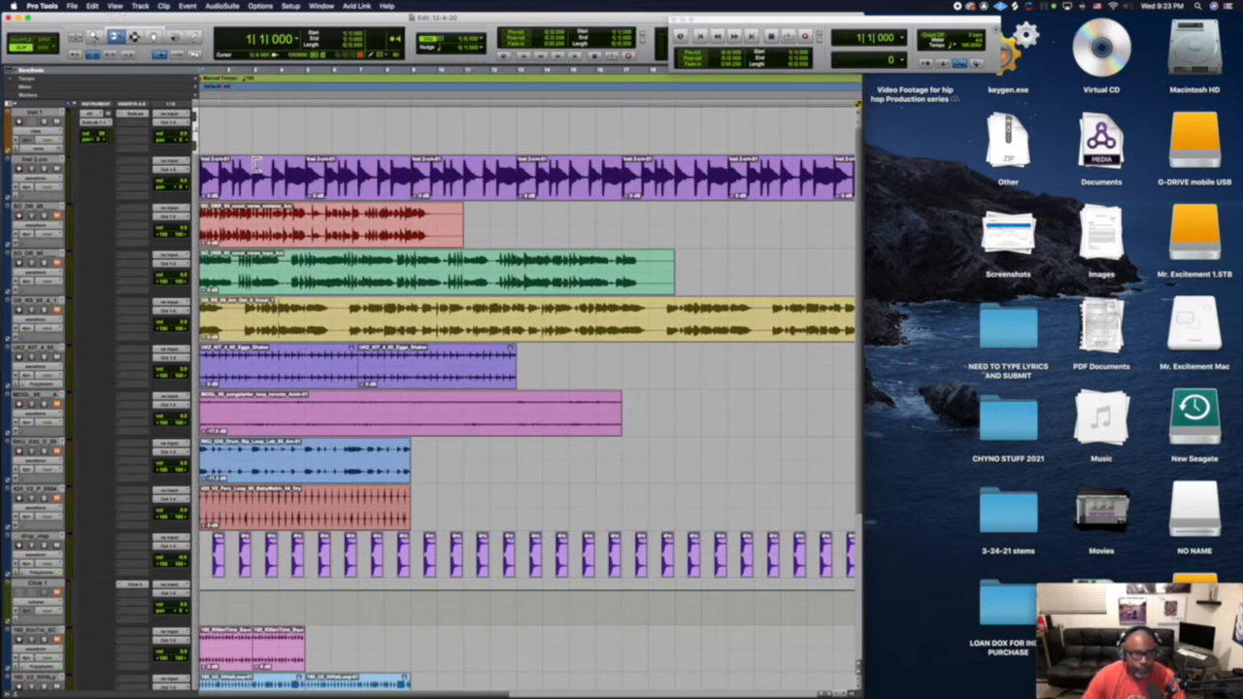
click(297, 141)
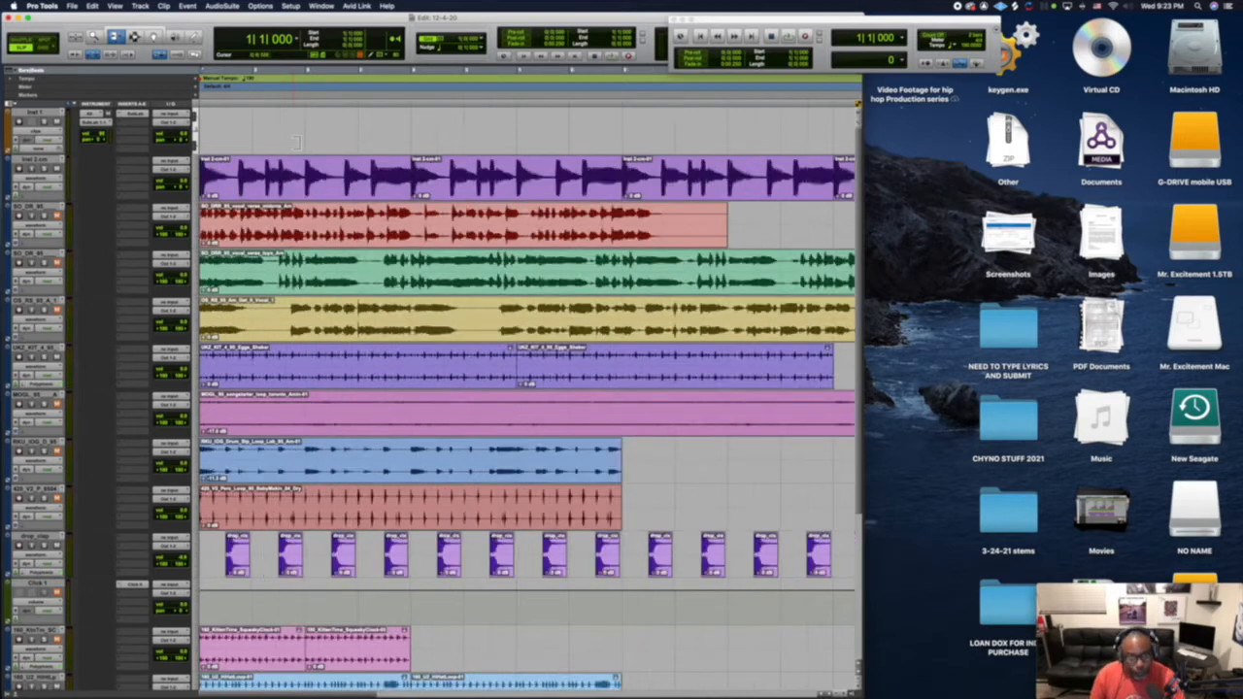
Solo the Inst 2.cm track and play its opening bars.
scroll(297, 141, right, 5)
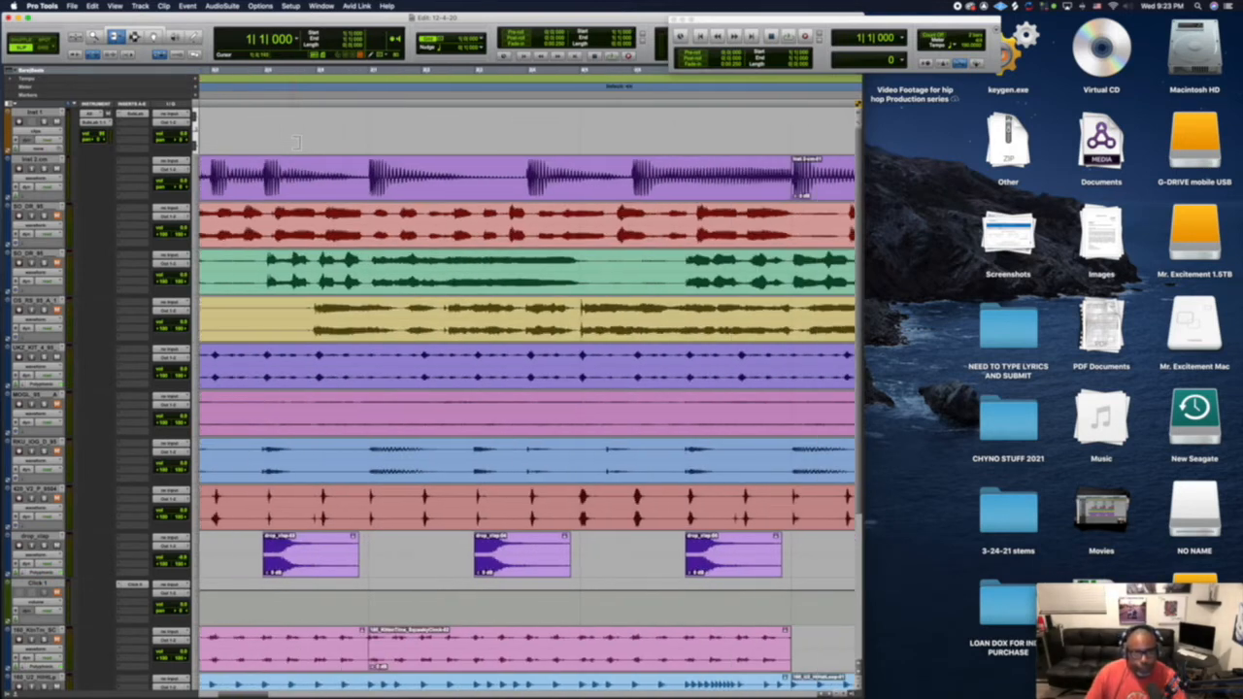
scroll(297, 142, left, 5)
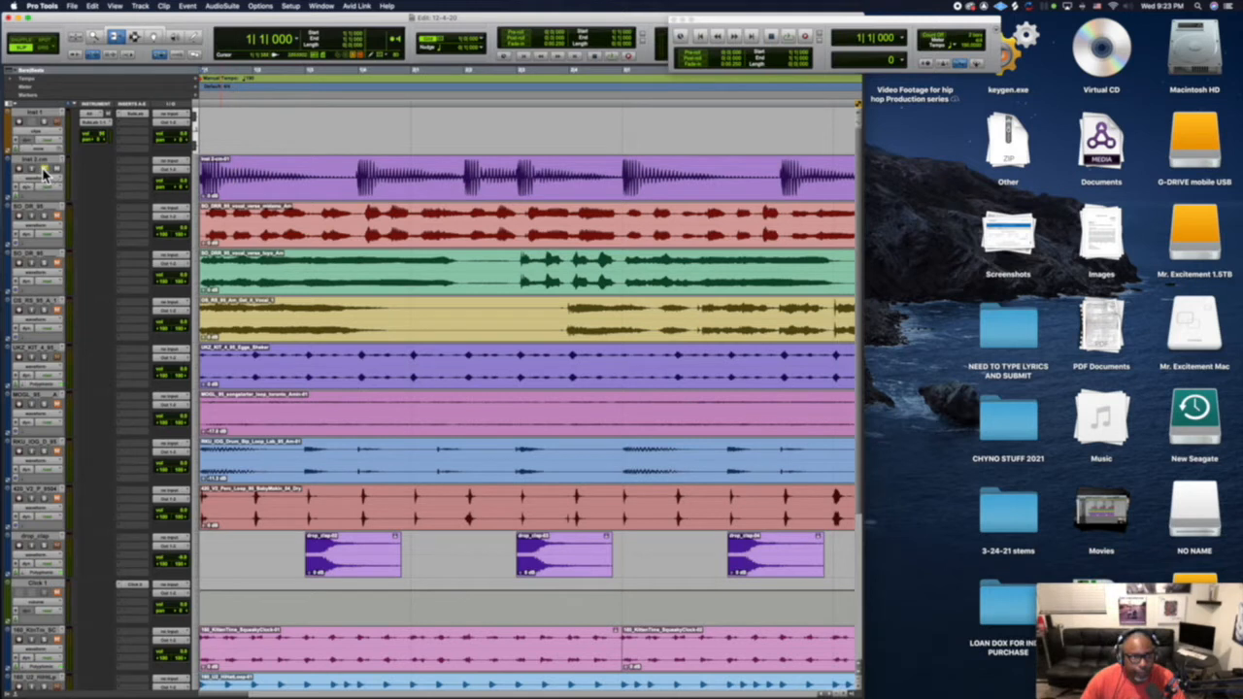
key(space)
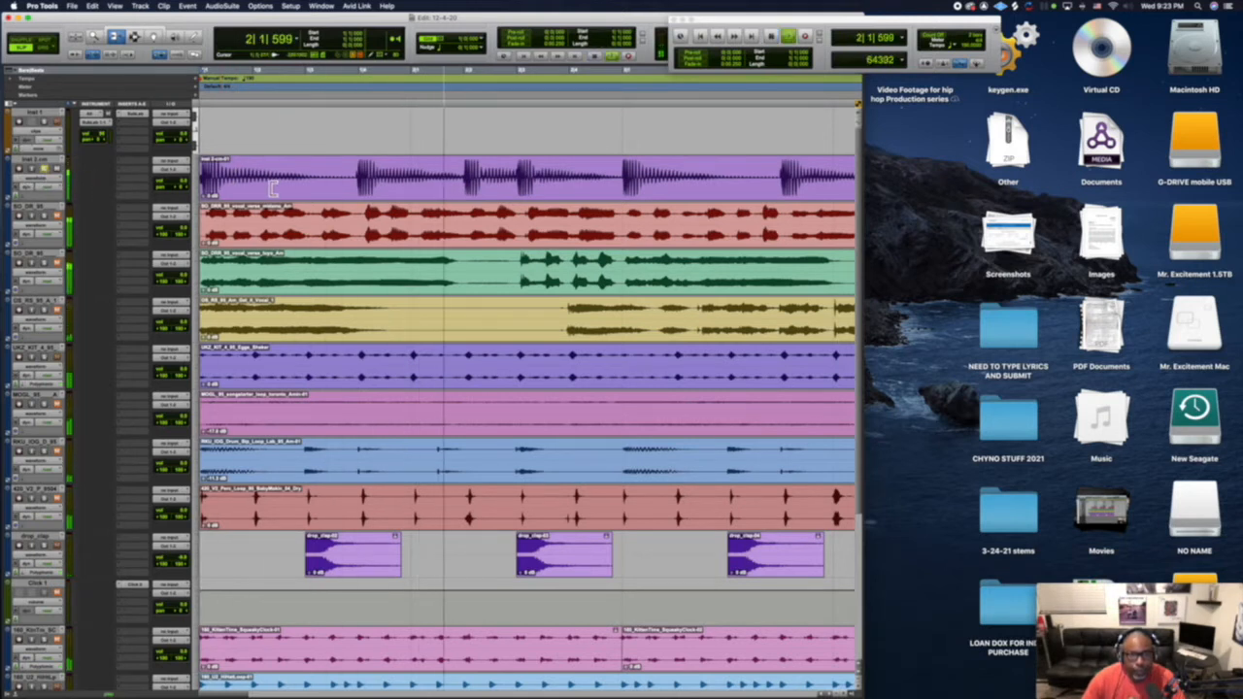
key(space)
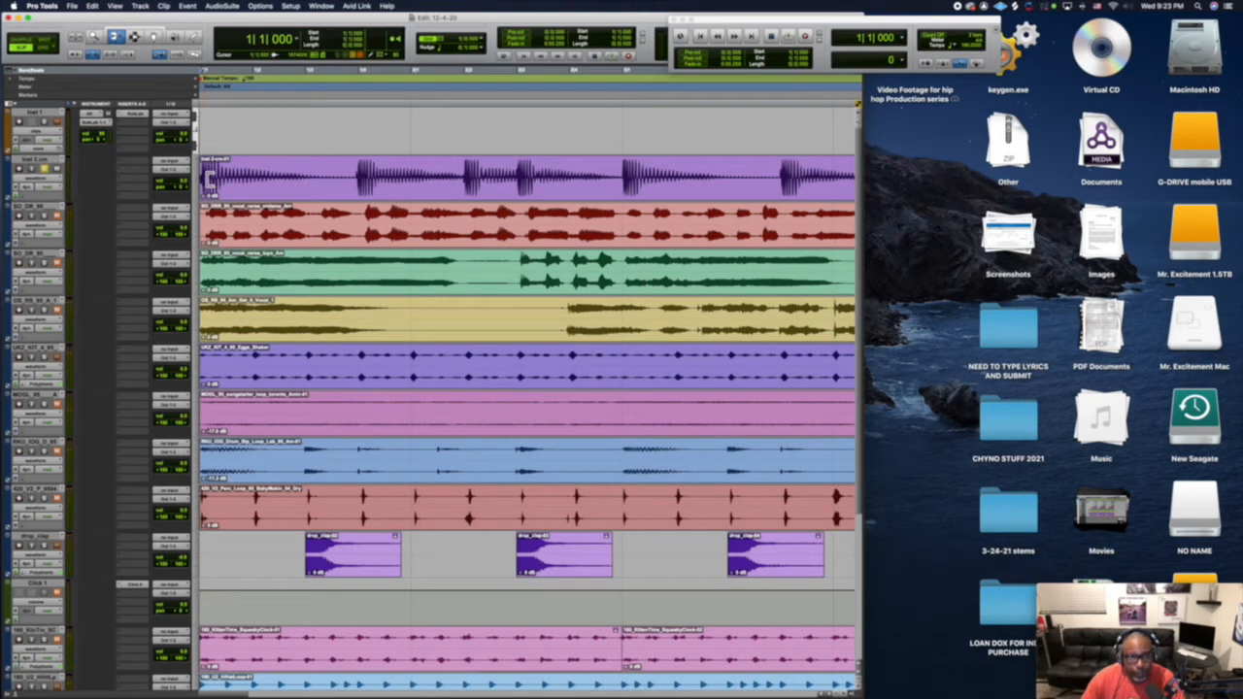
Try trimming the start of the first Inst 2.cm clip up to its second hit and play the result.
drag(207, 178, 359, 178)
key(space)
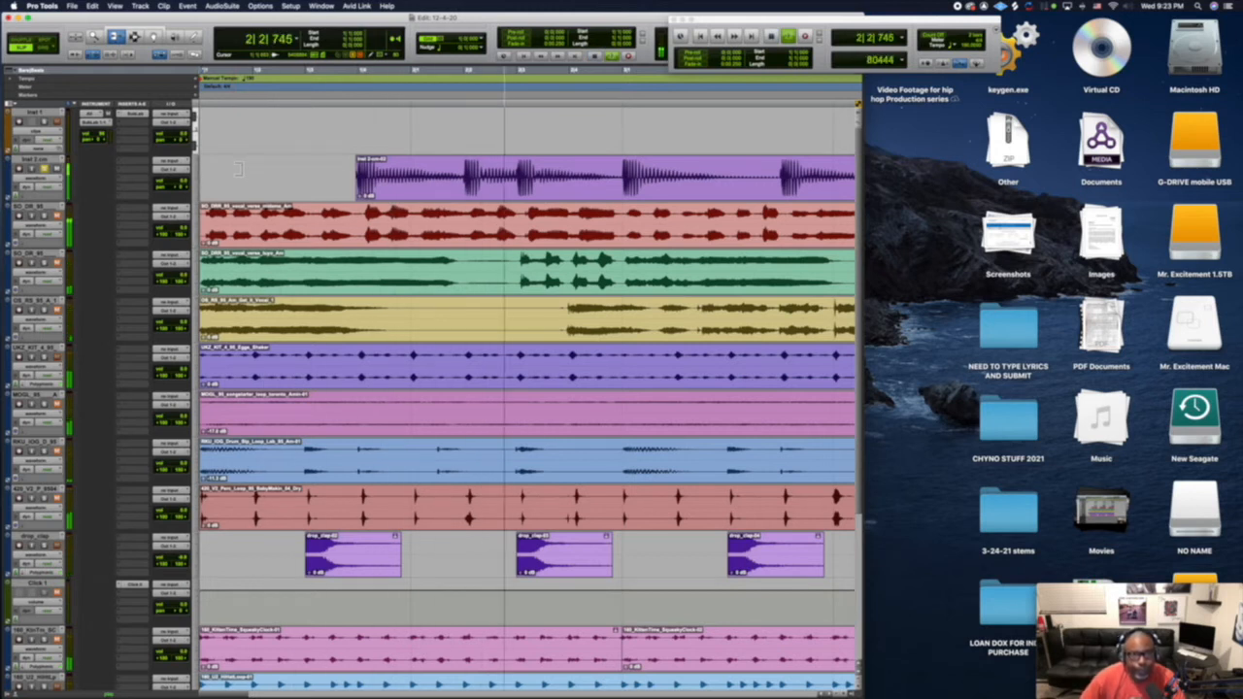
key(space)
key(super+z)
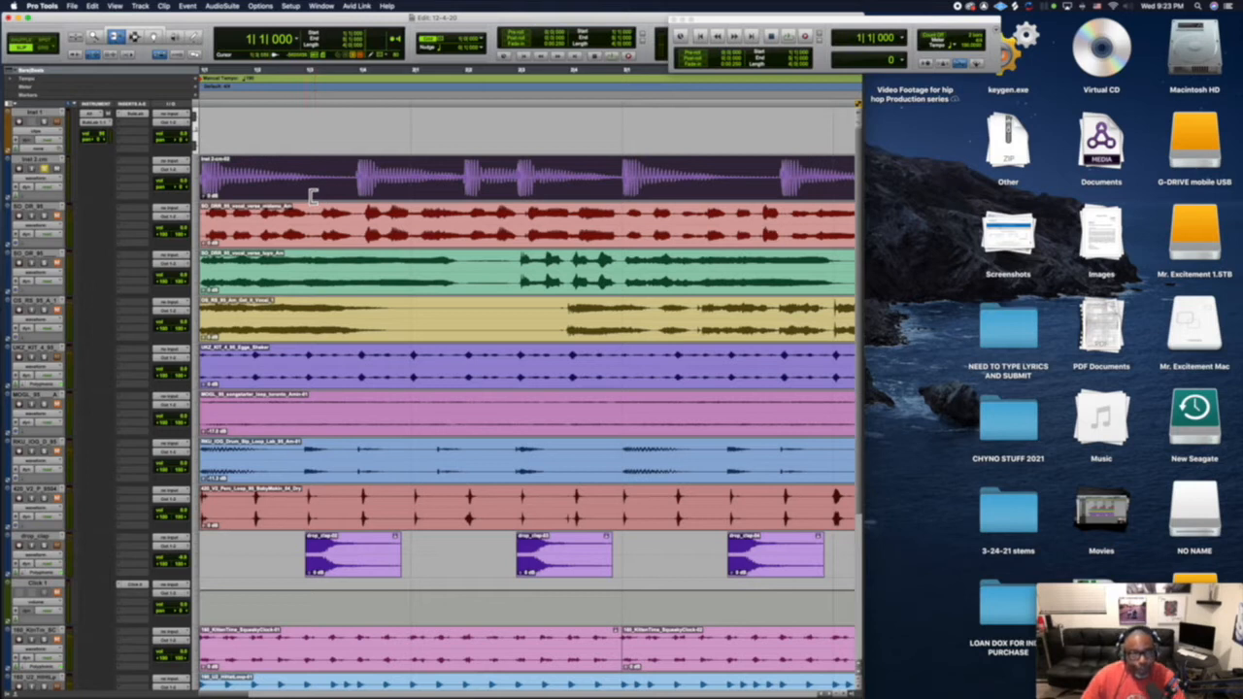
Switch the Trim tool to TCE mode and widen the Edit window to show more of the timeline.
click(121, 49)
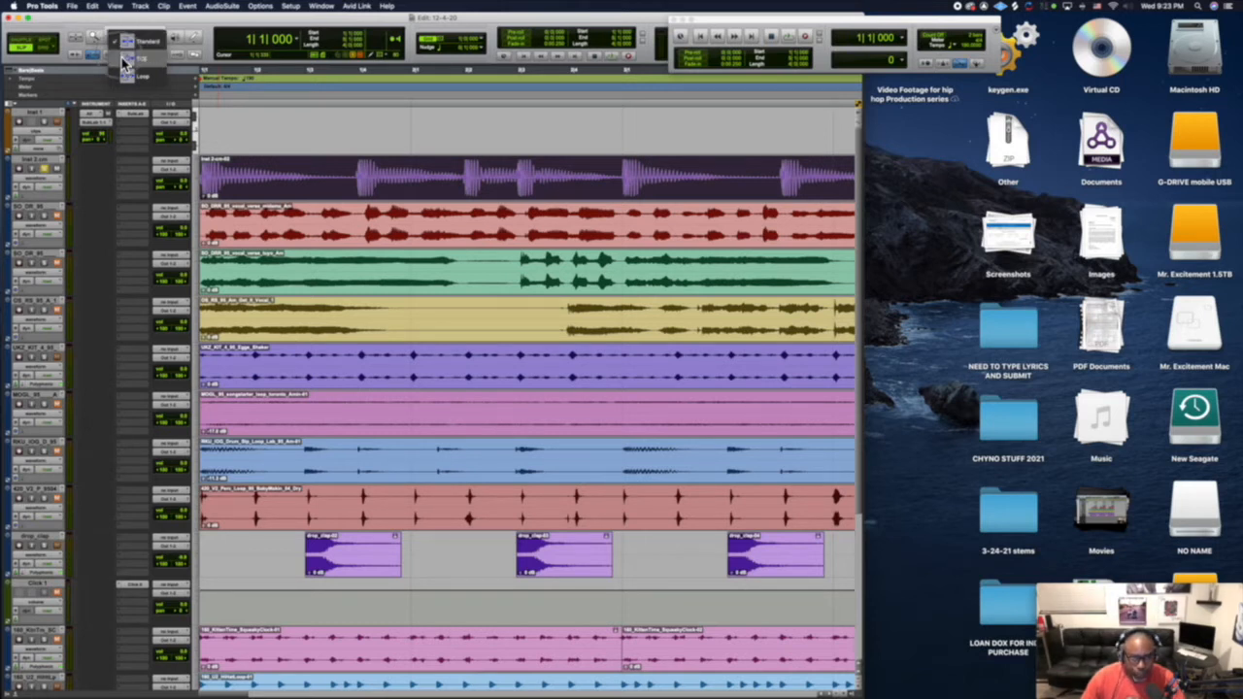
click(124, 62)
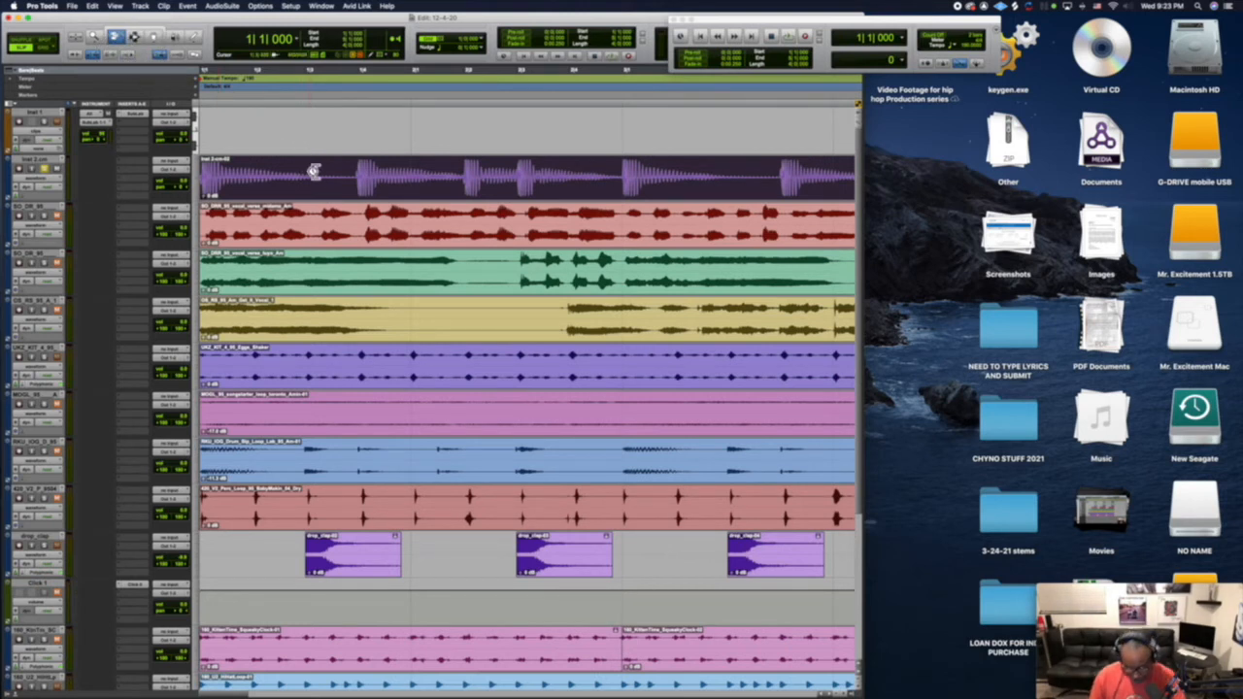
key(r)
key(r)
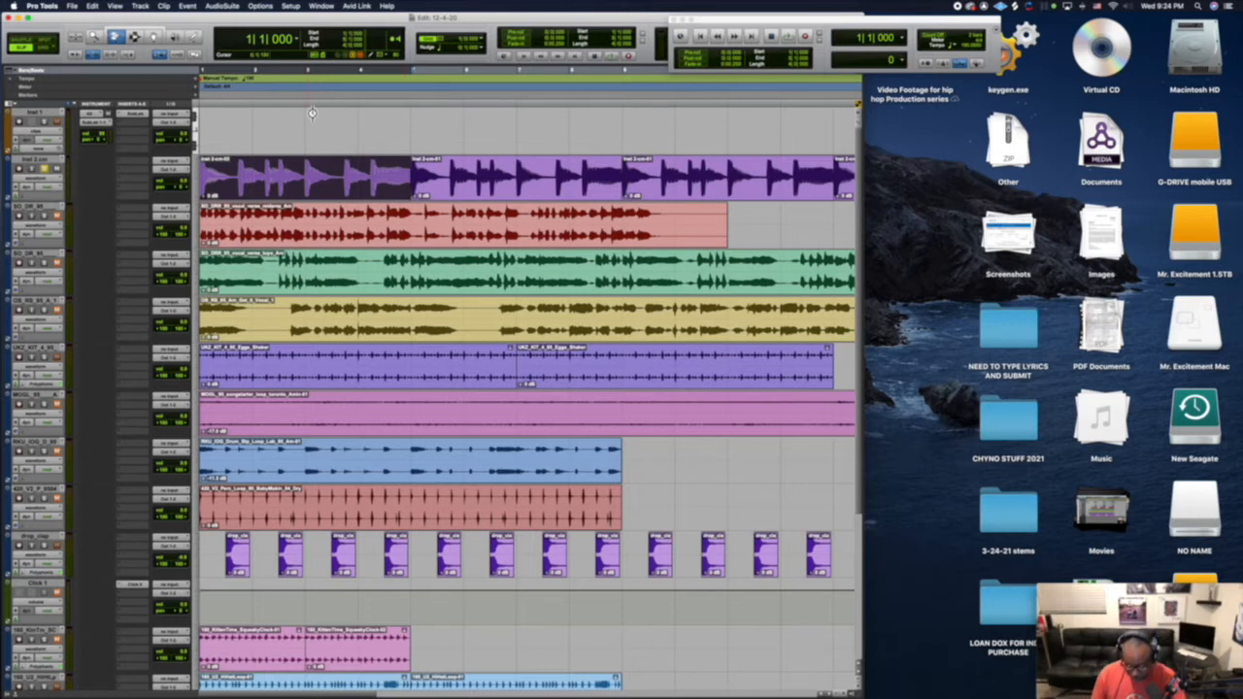
key(t)
key(t)
key(r)
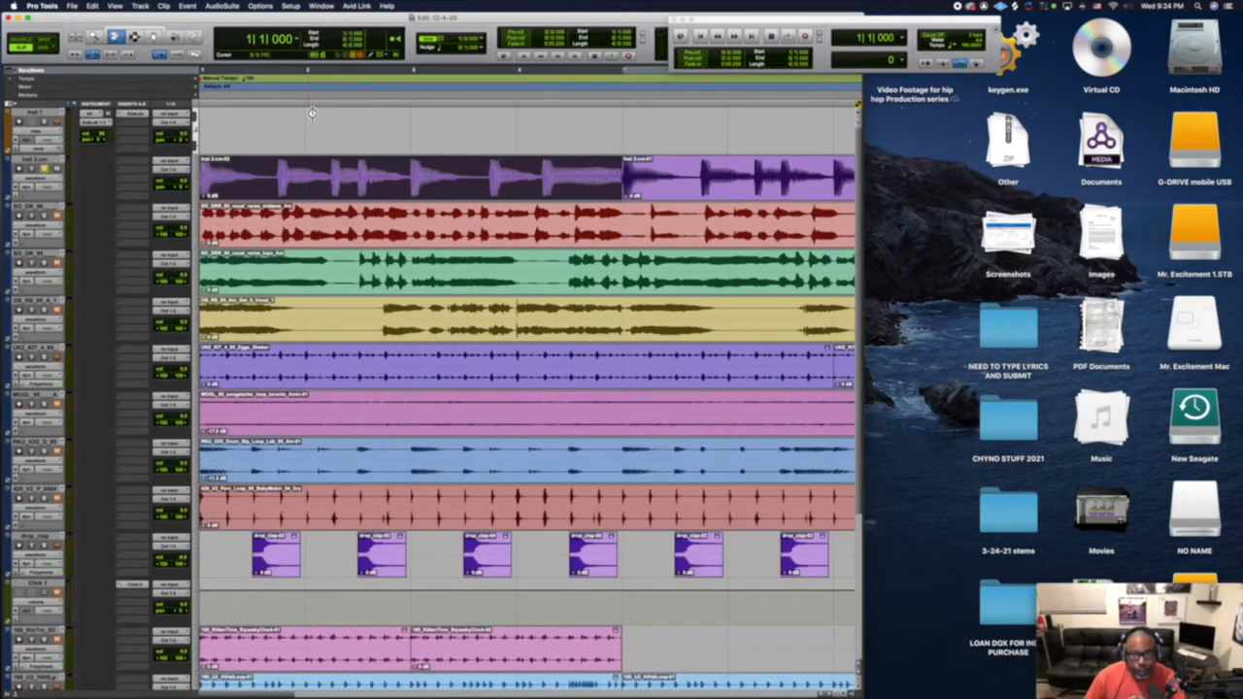
drag(858, 696, 1224, 695)
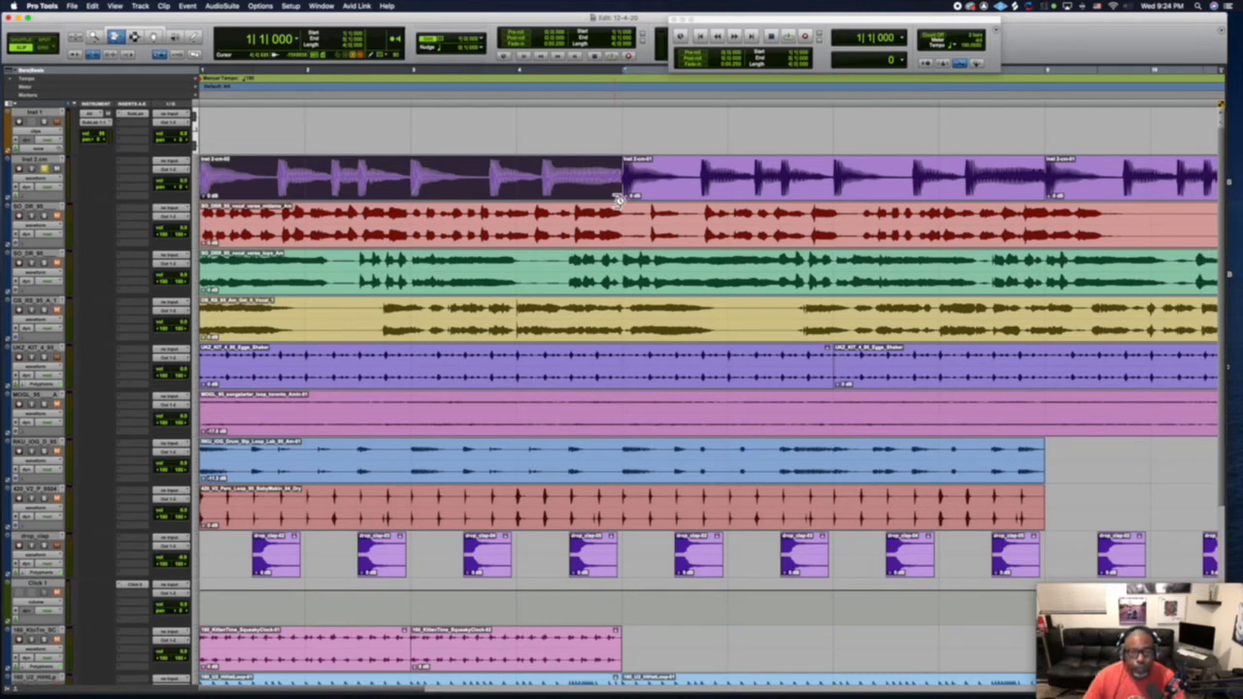
Turn on Grid mode and set the grid value to 1 bar.
click(127, 100)
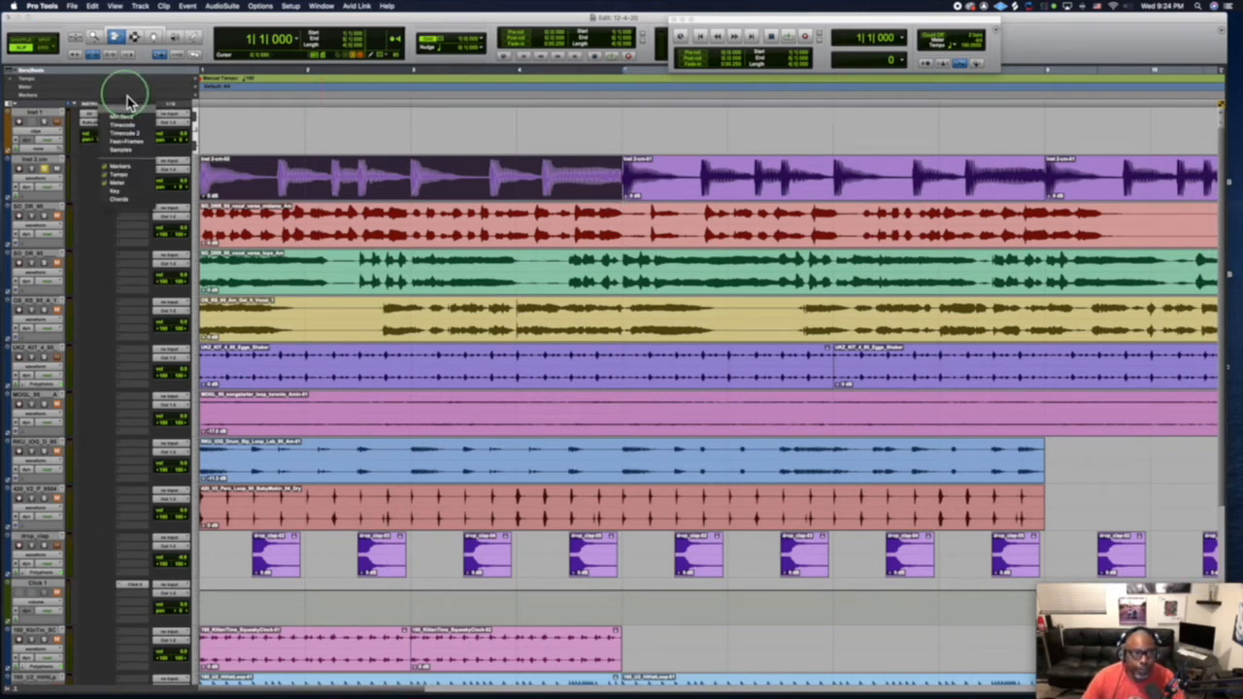
click(41, 51)
click(42, 49)
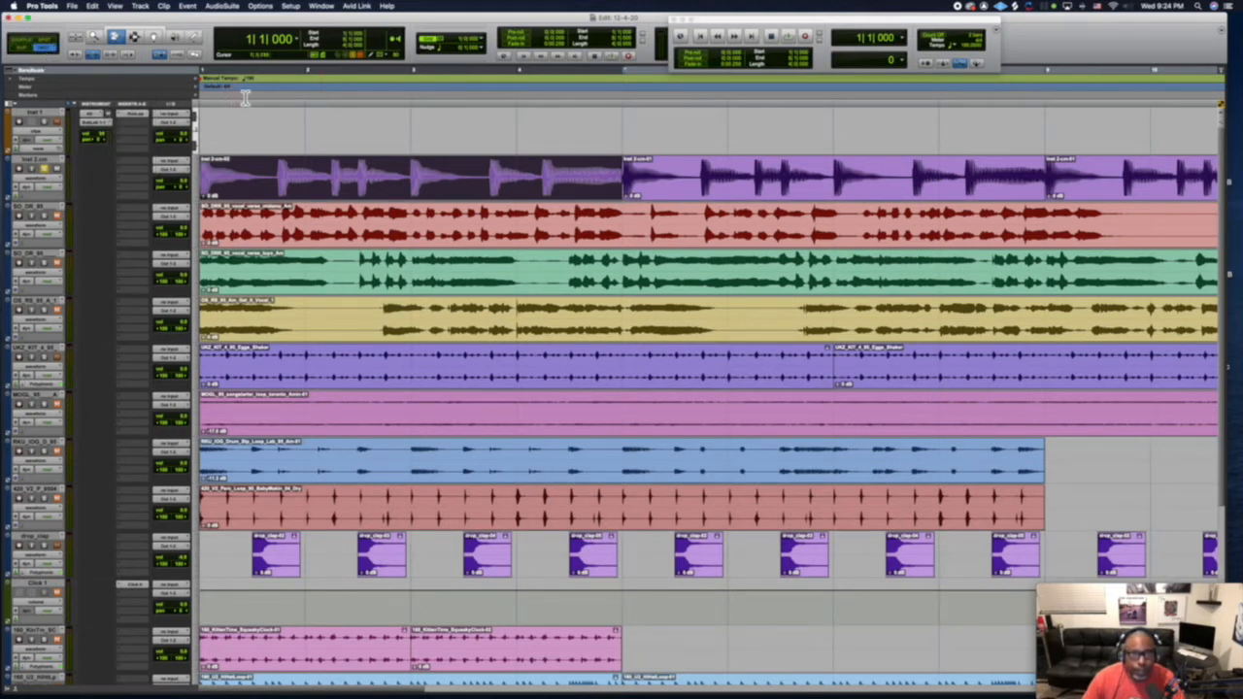
click(445, 47)
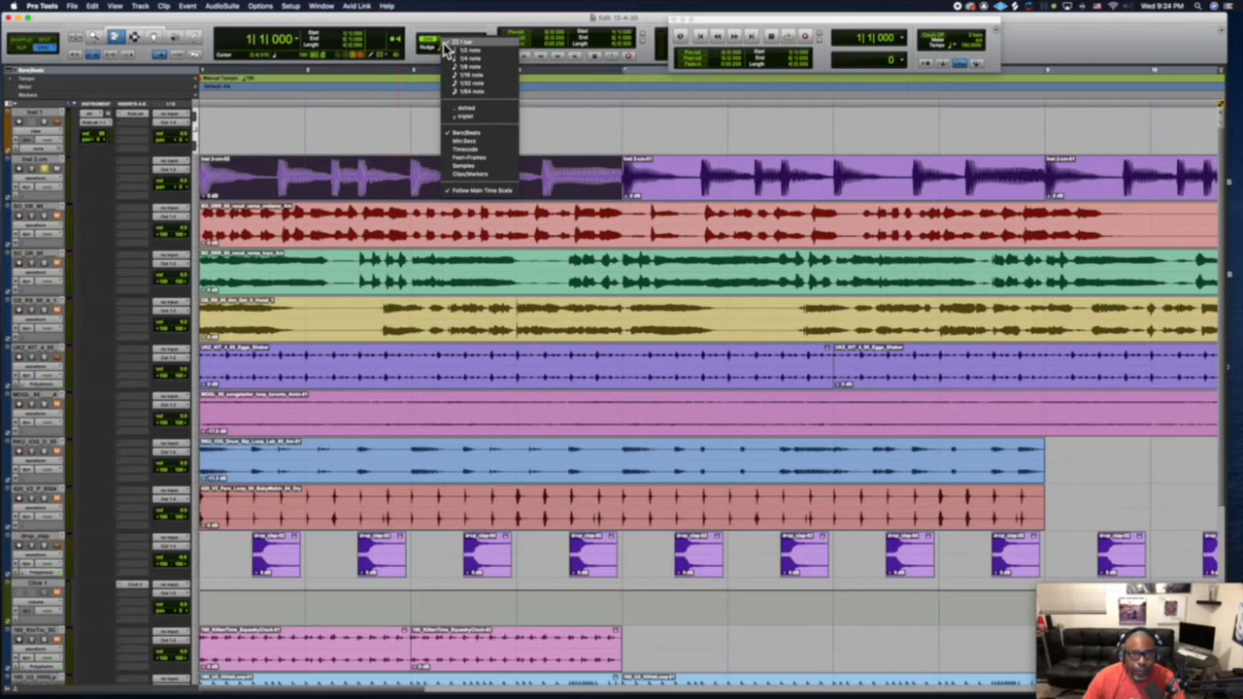
click(445, 46)
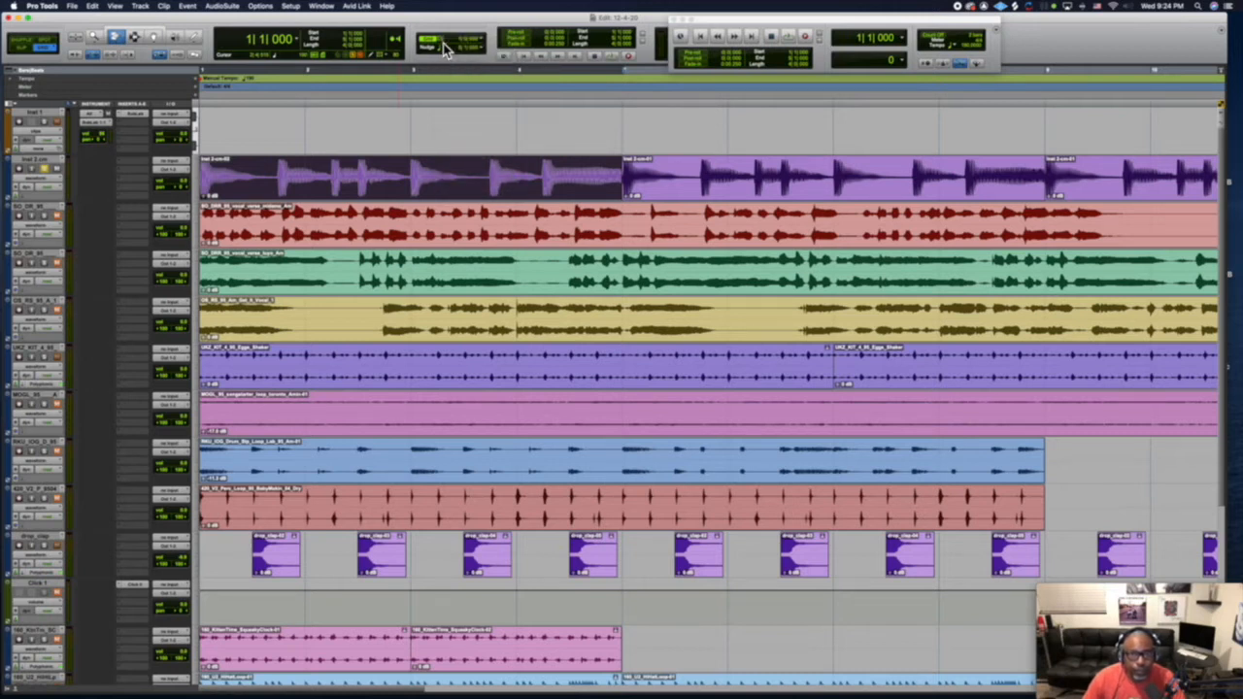
click(445, 48)
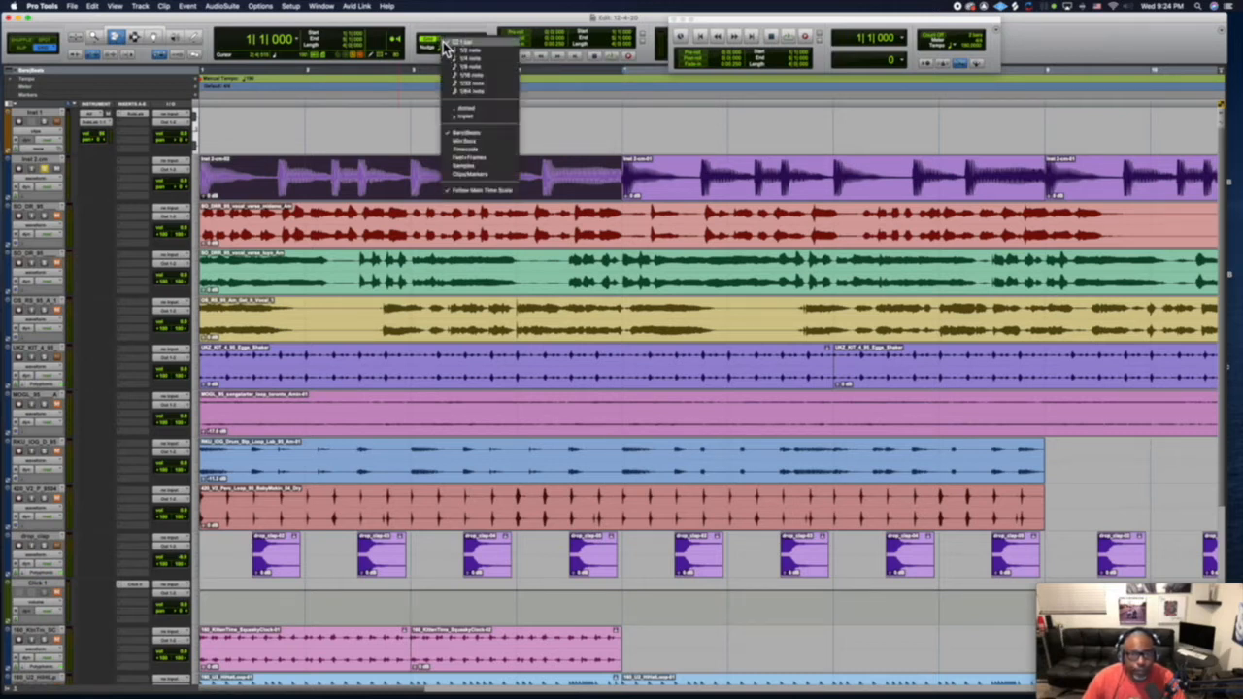
click(444, 46)
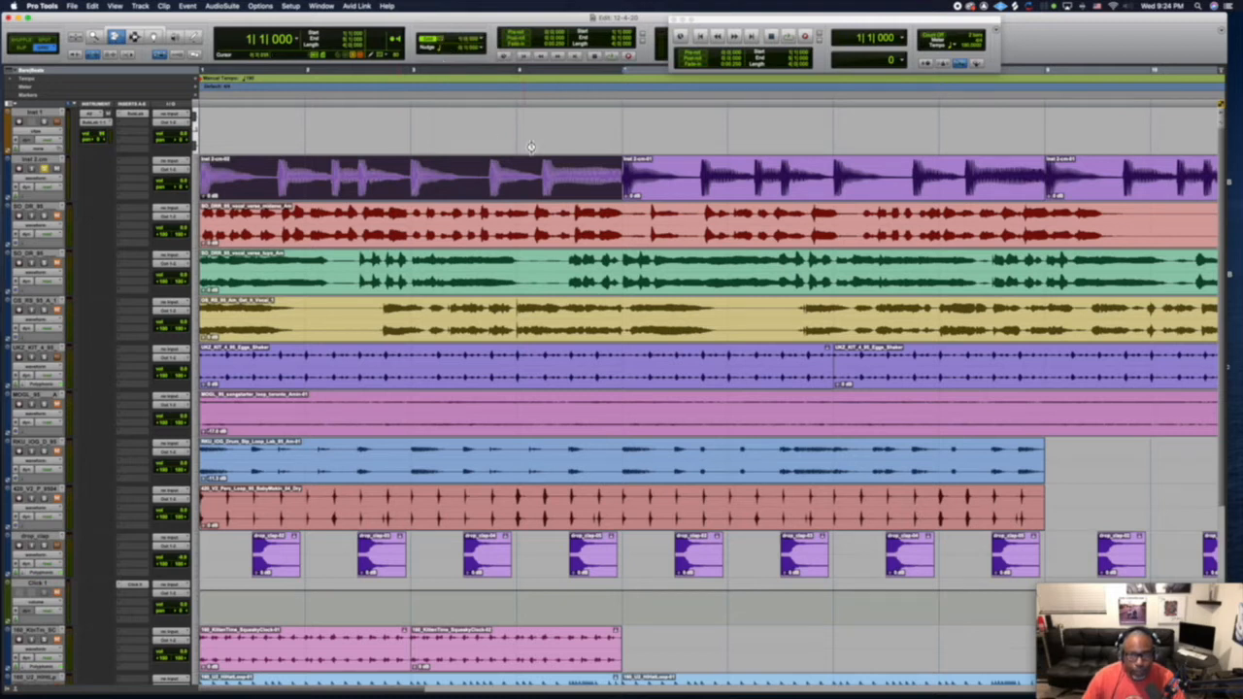
Switch to the Grabber tool, play the soloed track from the start, and return to the beginning.
click(154, 37)
key(space)
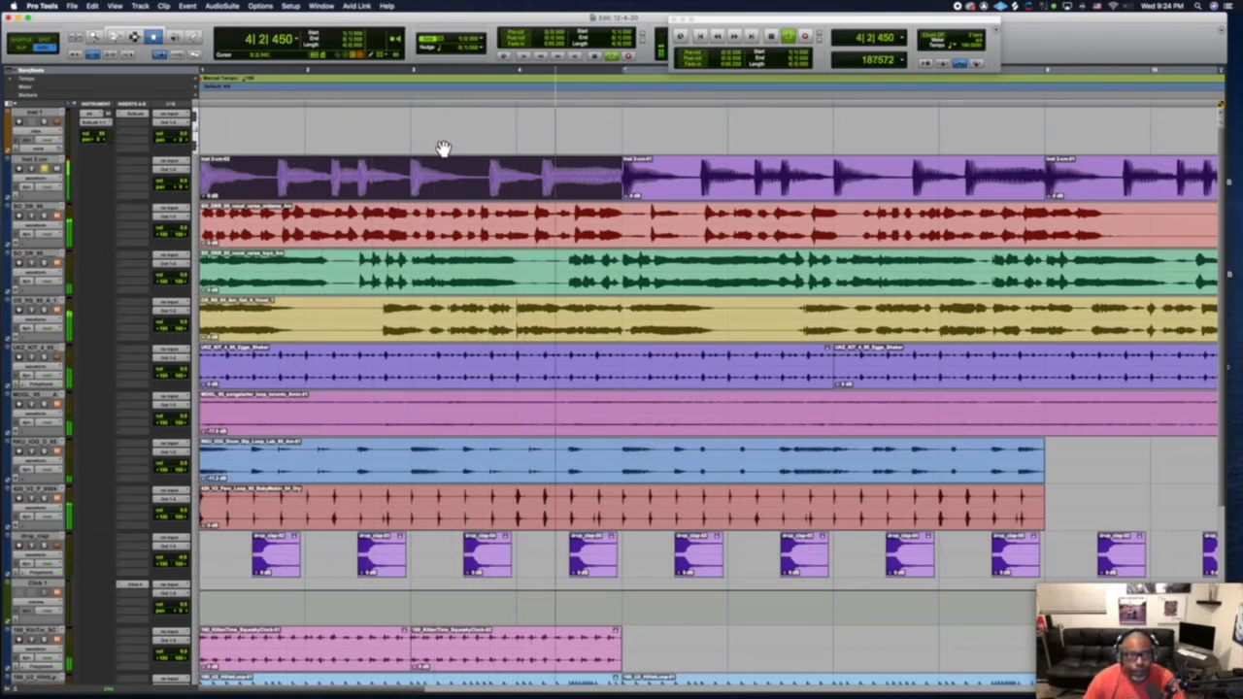
key(space)
key(Return)
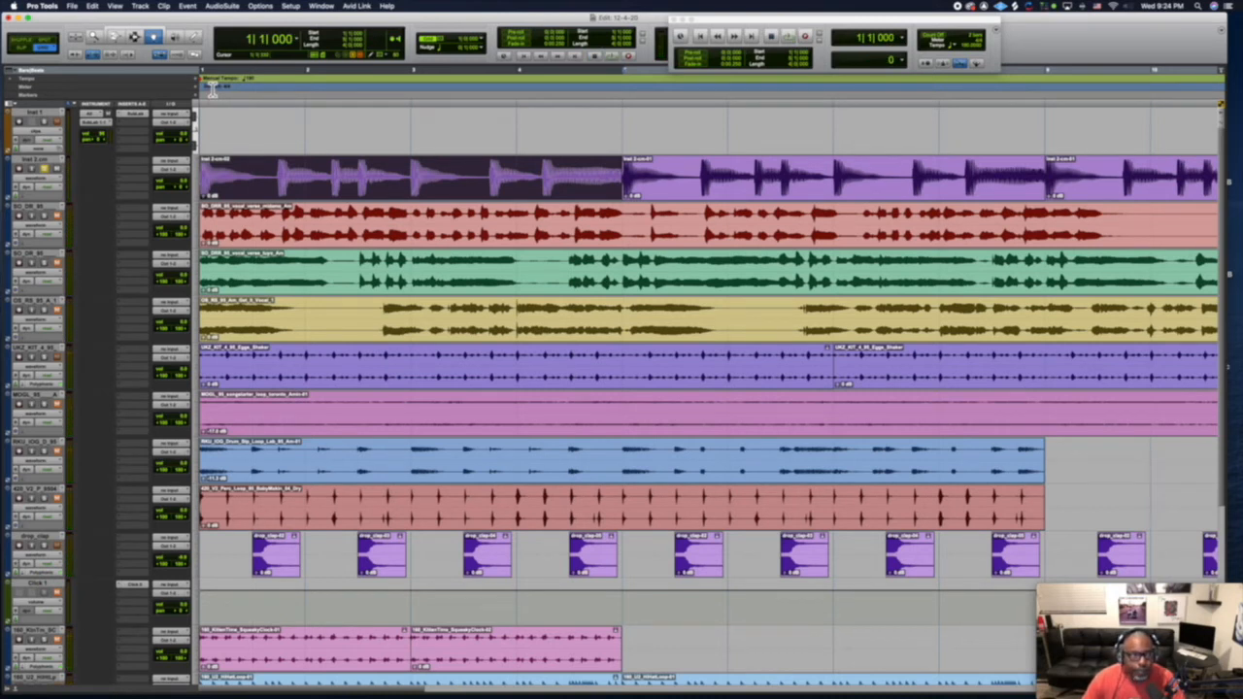
Check the timebase settings of the Inst 1 and Inst 2.cm tracks and the Elastic Audio options of Inst 2.cm.
click(20, 157)
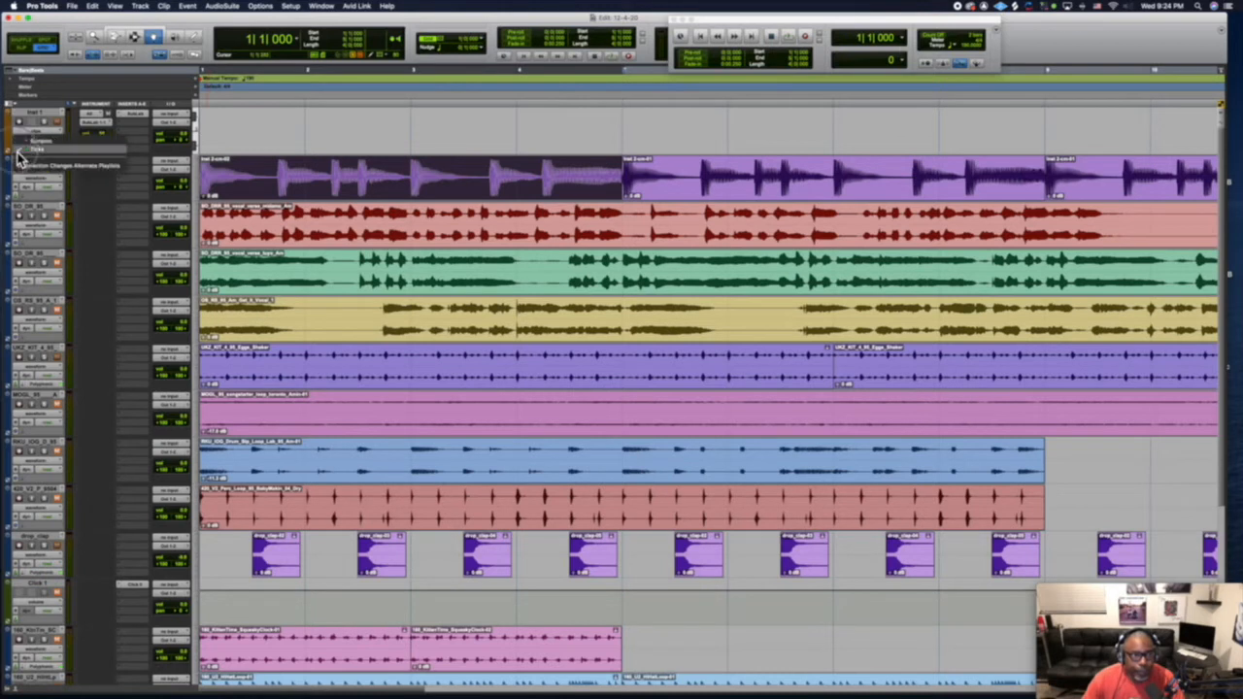
click(27, 150)
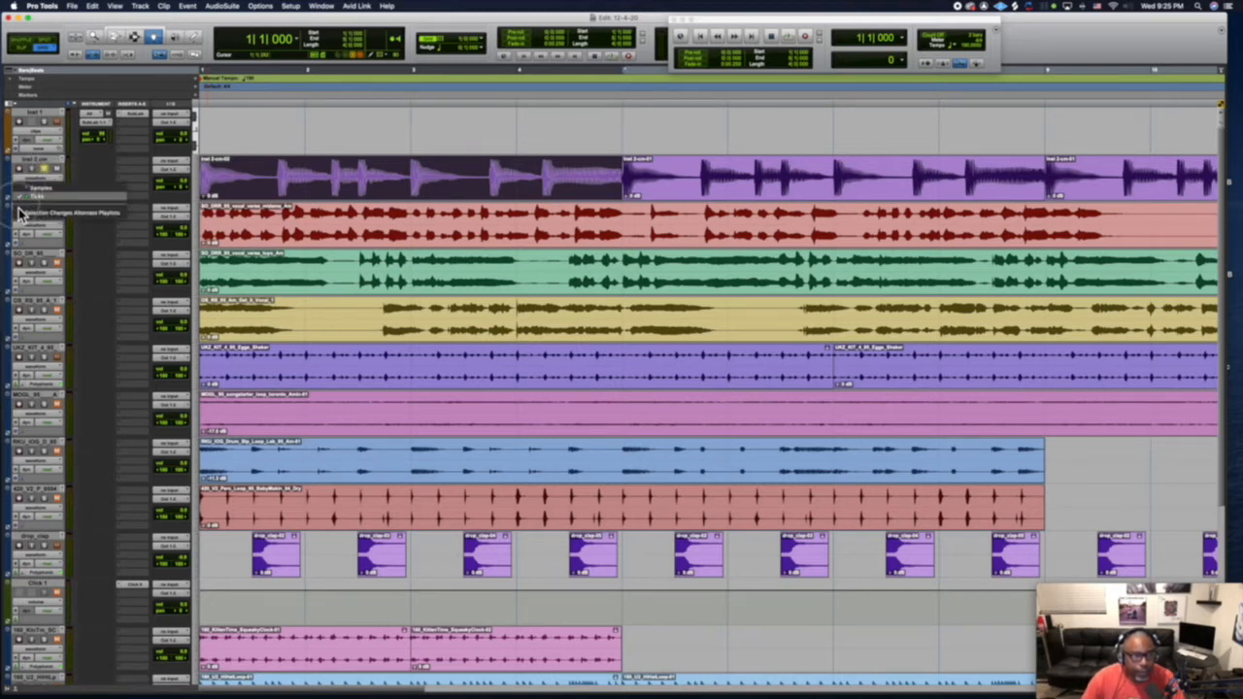
click(29, 198)
click(29, 200)
click(27, 206)
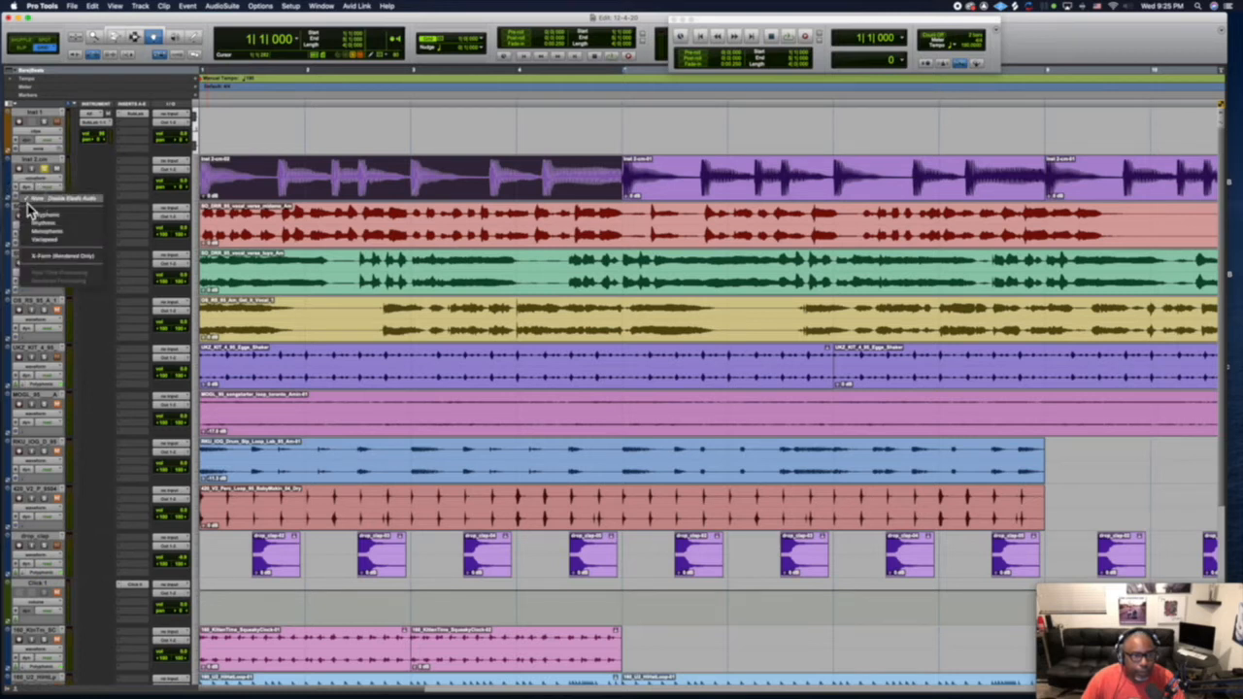
click(31, 212)
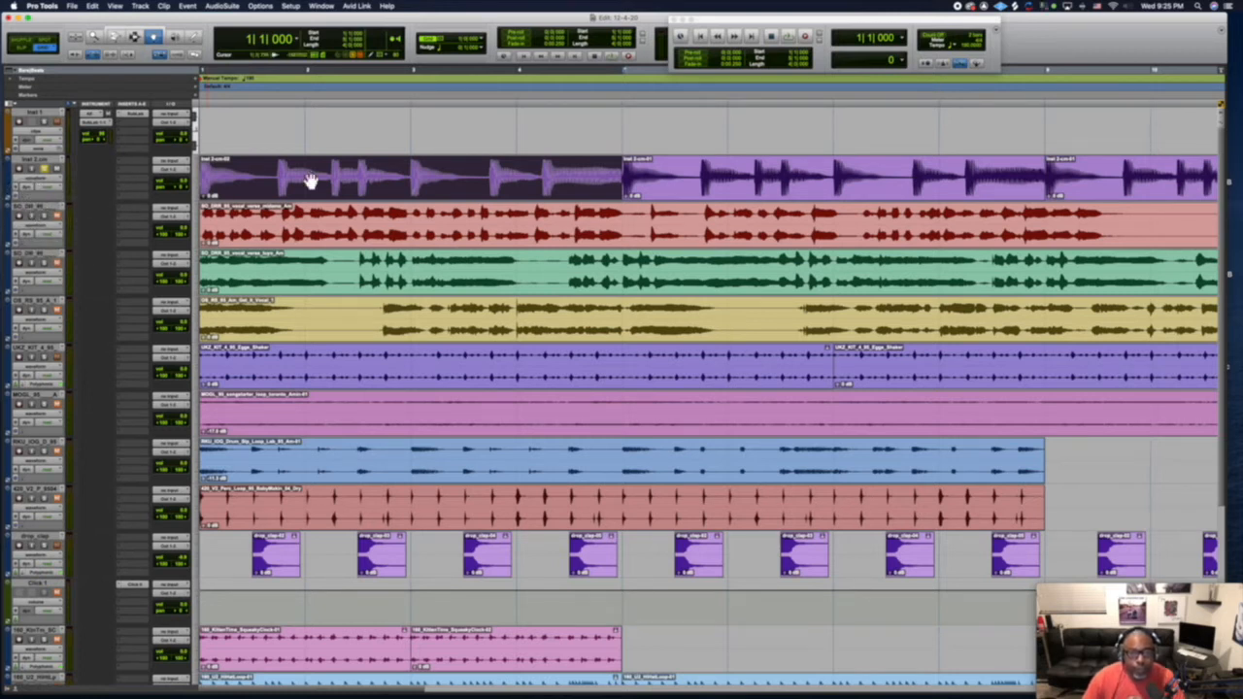
Set the session tempo to 192 BPM and deselect the first Inst 2.cm clip.
click(971, 48)
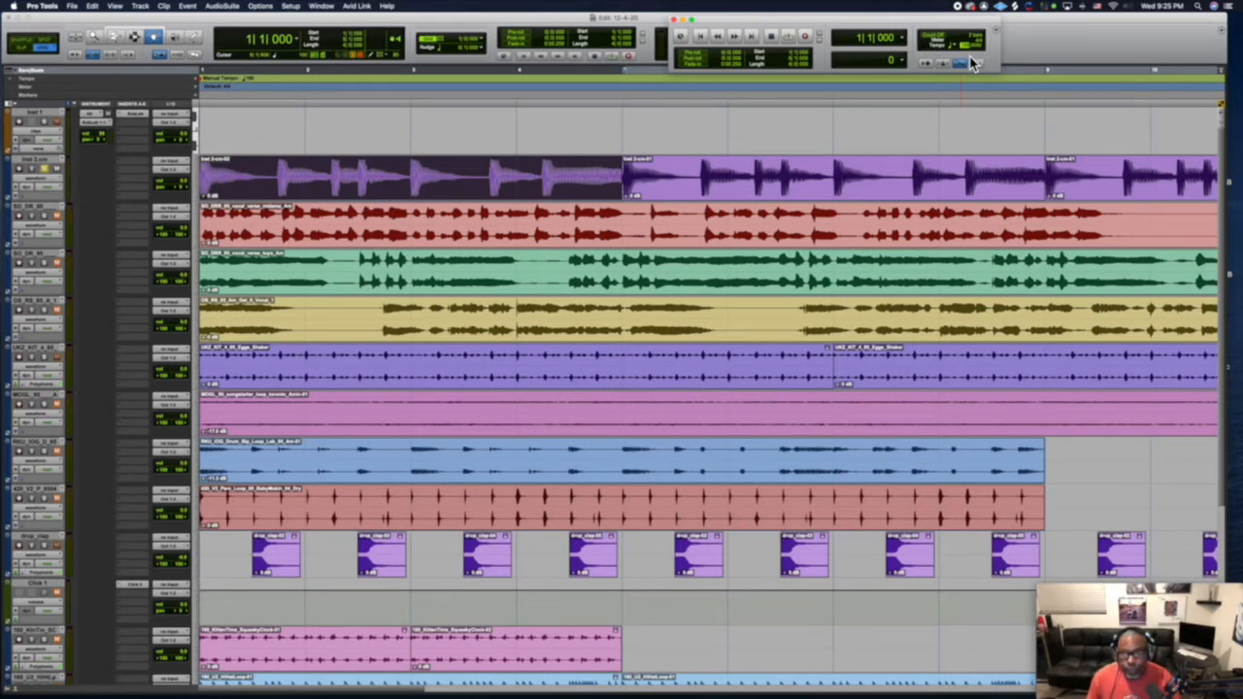
key(Return)
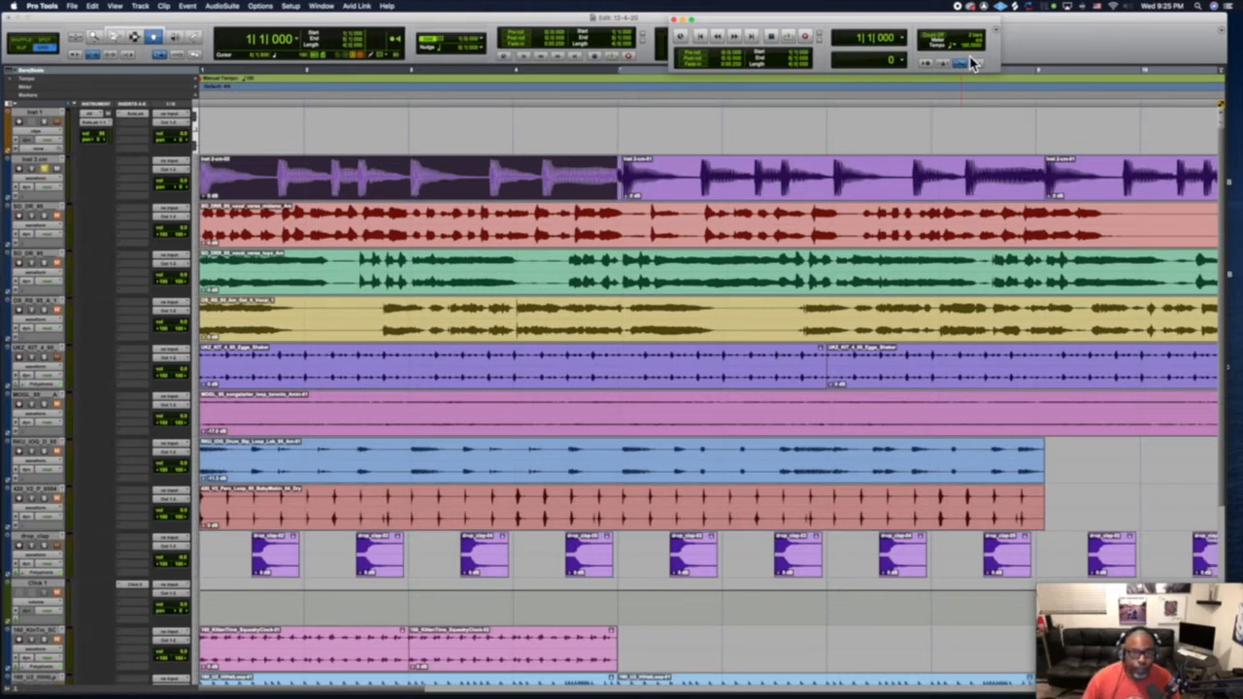
click(700, 128)
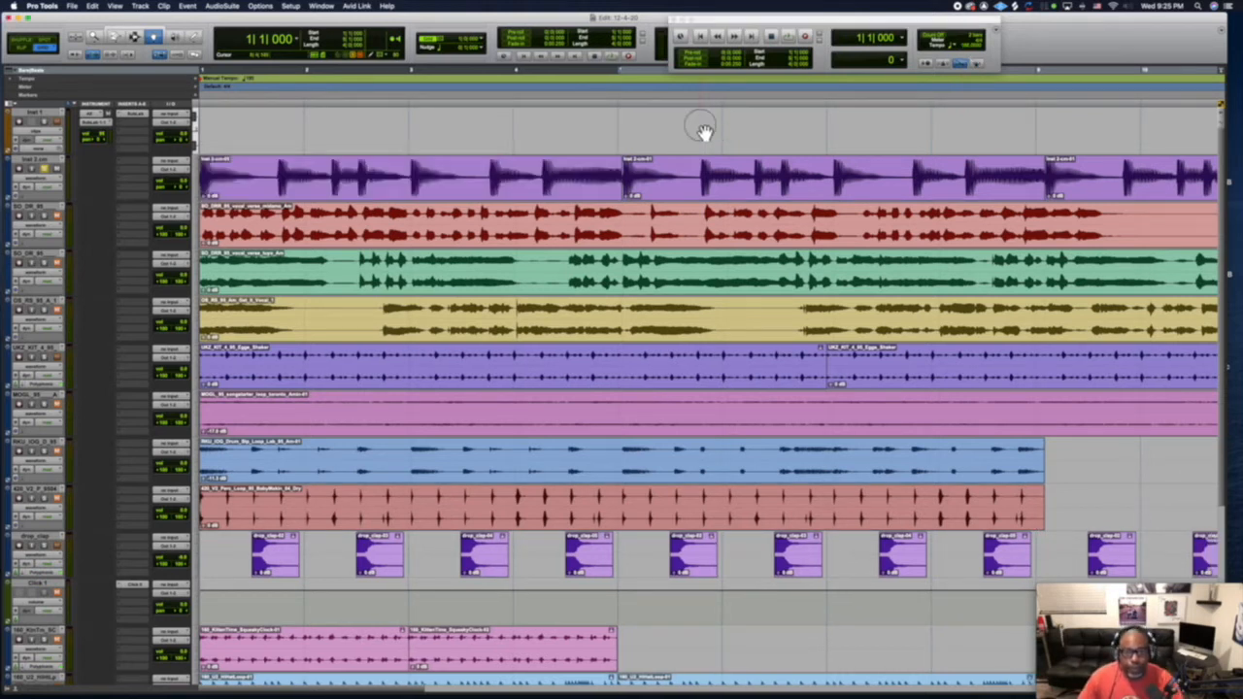
Select the Inst 2.cm clips around bar 5 to compare the first clip's end with the bar grid.
click(499, 187)
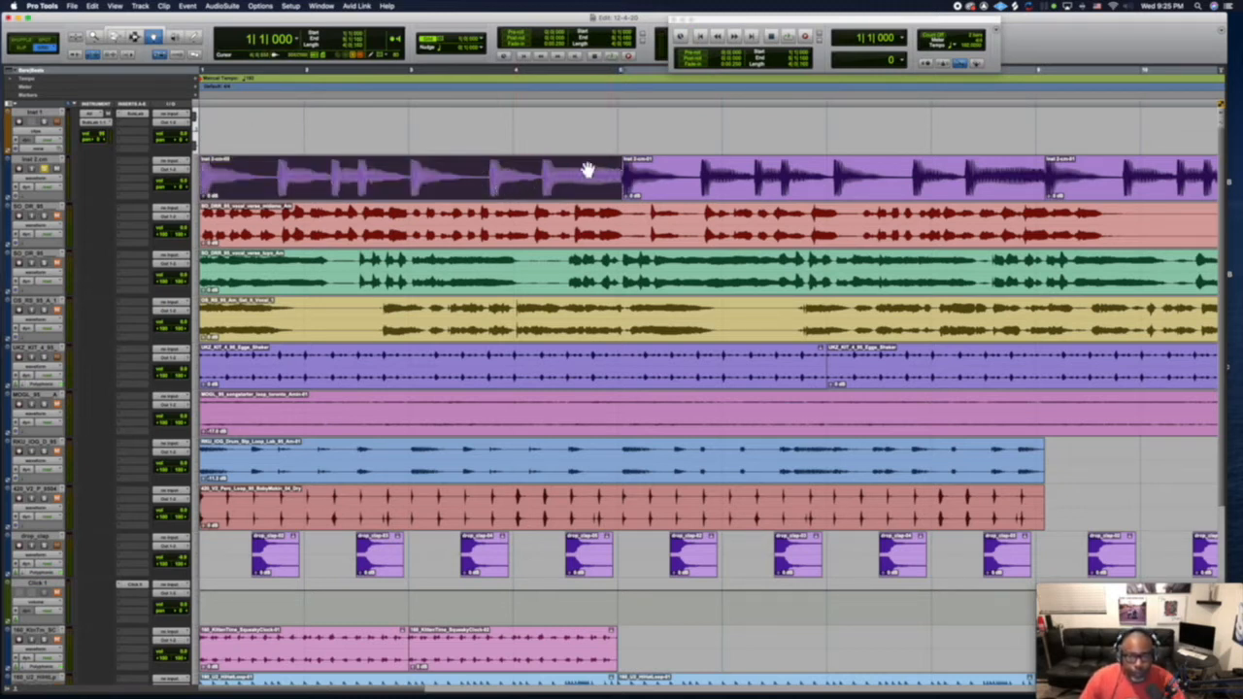
click(505, 141)
click(517, 183)
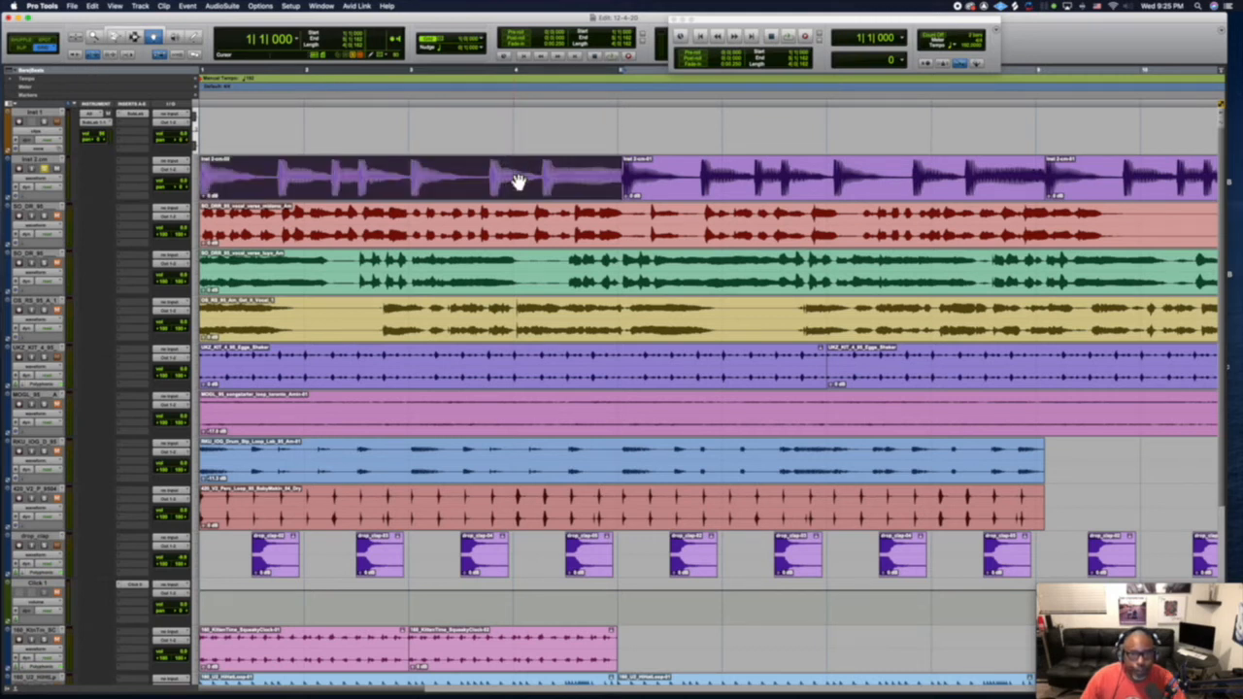
click(535, 146)
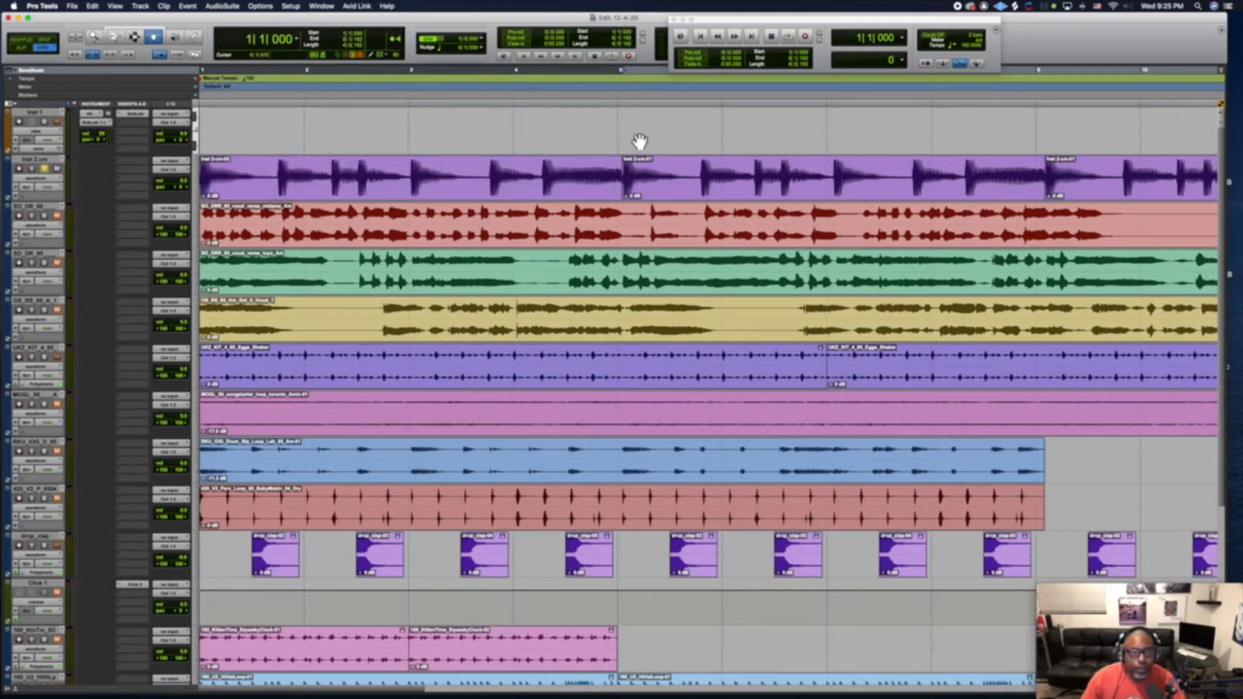
click(675, 176)
click(607, 182)
click(639, 184)
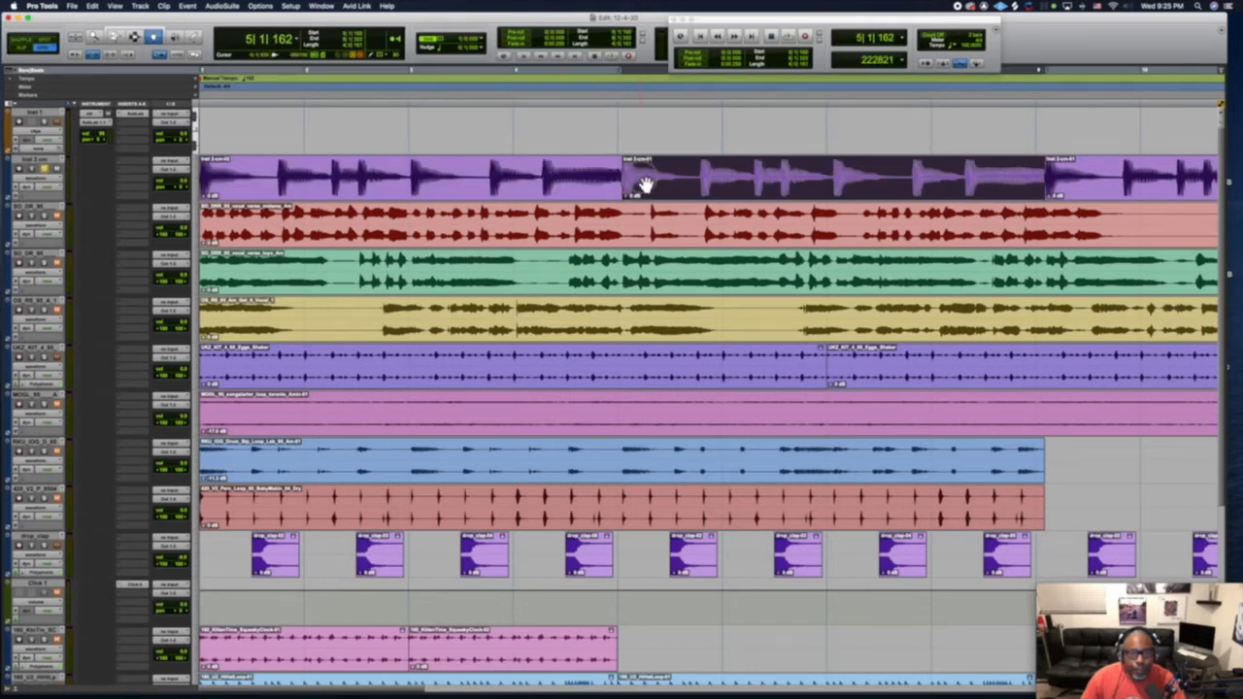
click(614, 185)
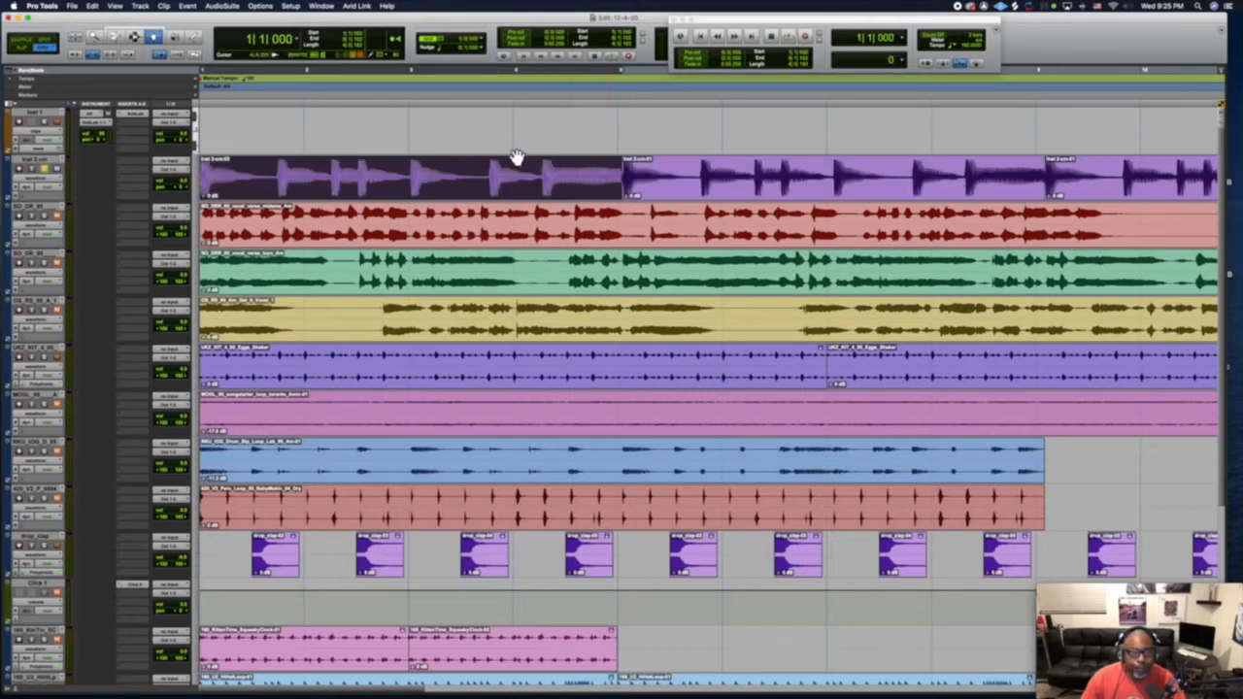
Trim the end of the first Inst 2.cm clip back to the bar 5 line with the Standard Trim tool.
click(115, 38)
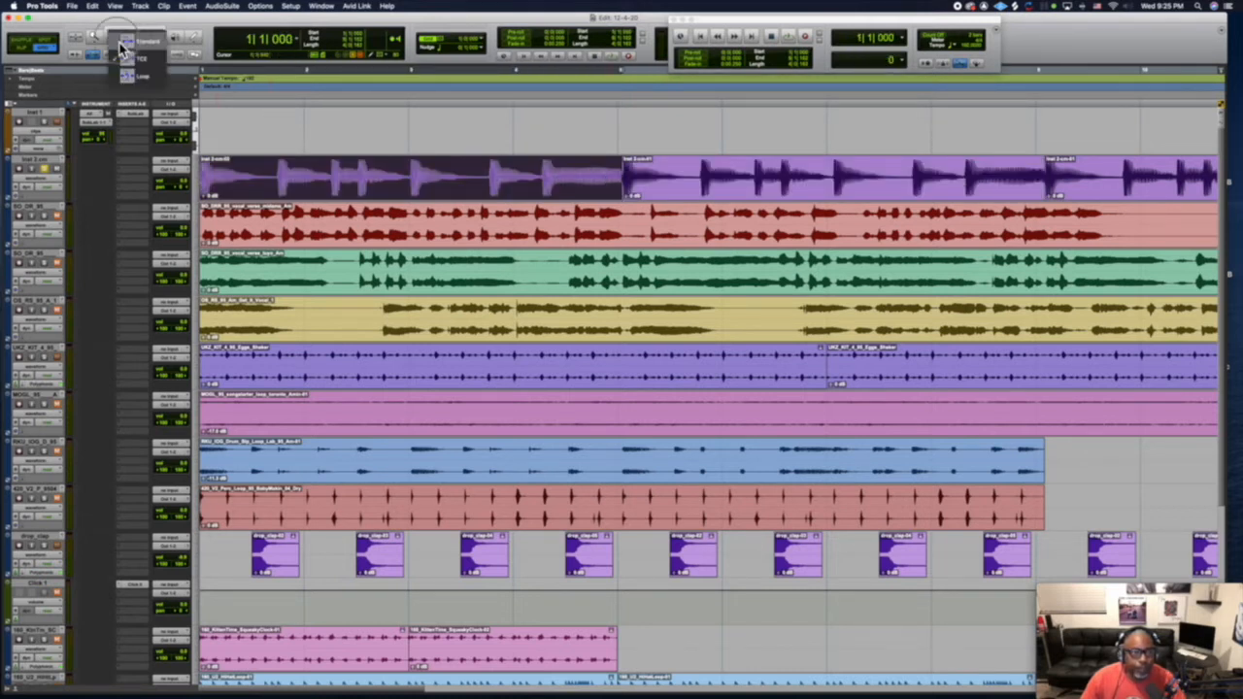
click(603, 147)
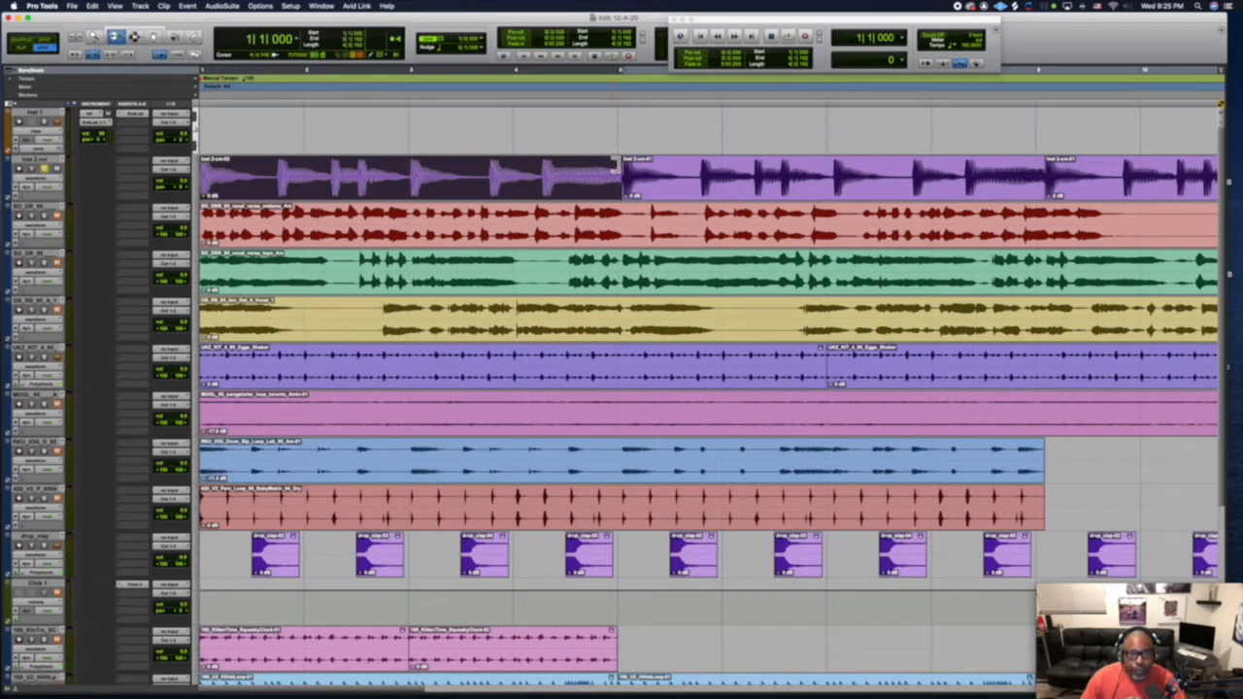
mouse_move(617, 167)
mouse_down()
mouse_move(674, 167)
mouse_move(637, 174)
mouse_up()
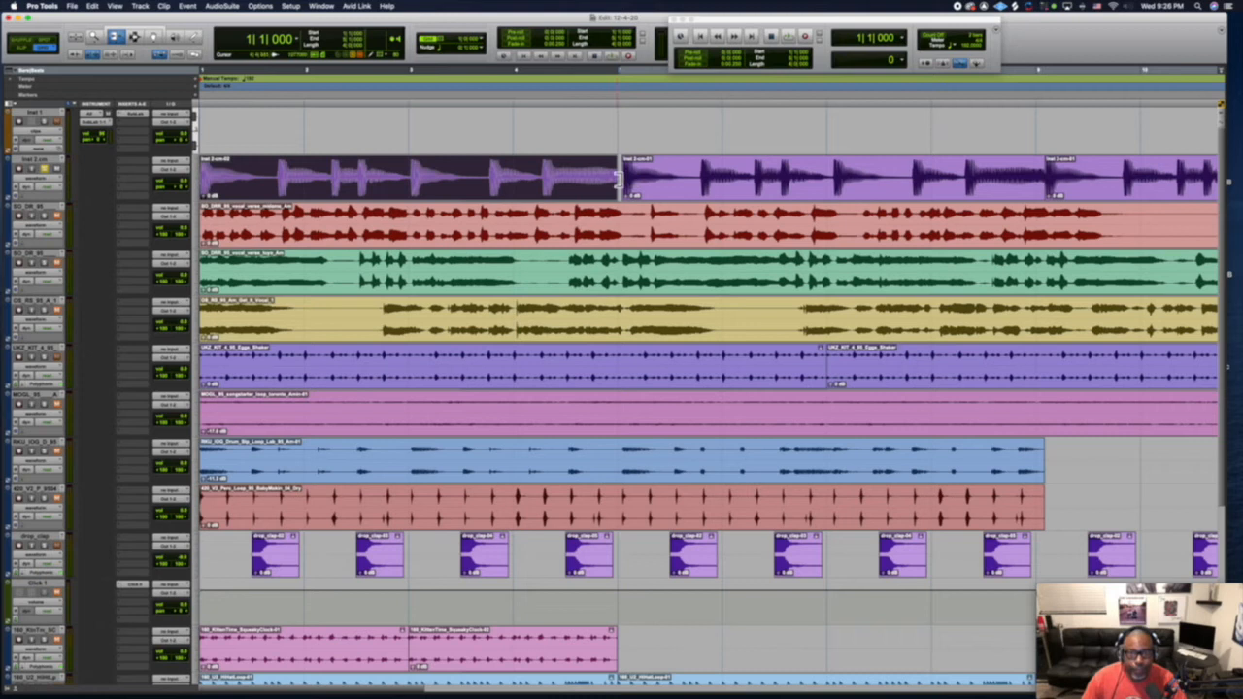
mouse_move(619, 180)
mouse_down()
mouse_move(456, 170)
mouse_move(618, 188)
mouse_up()
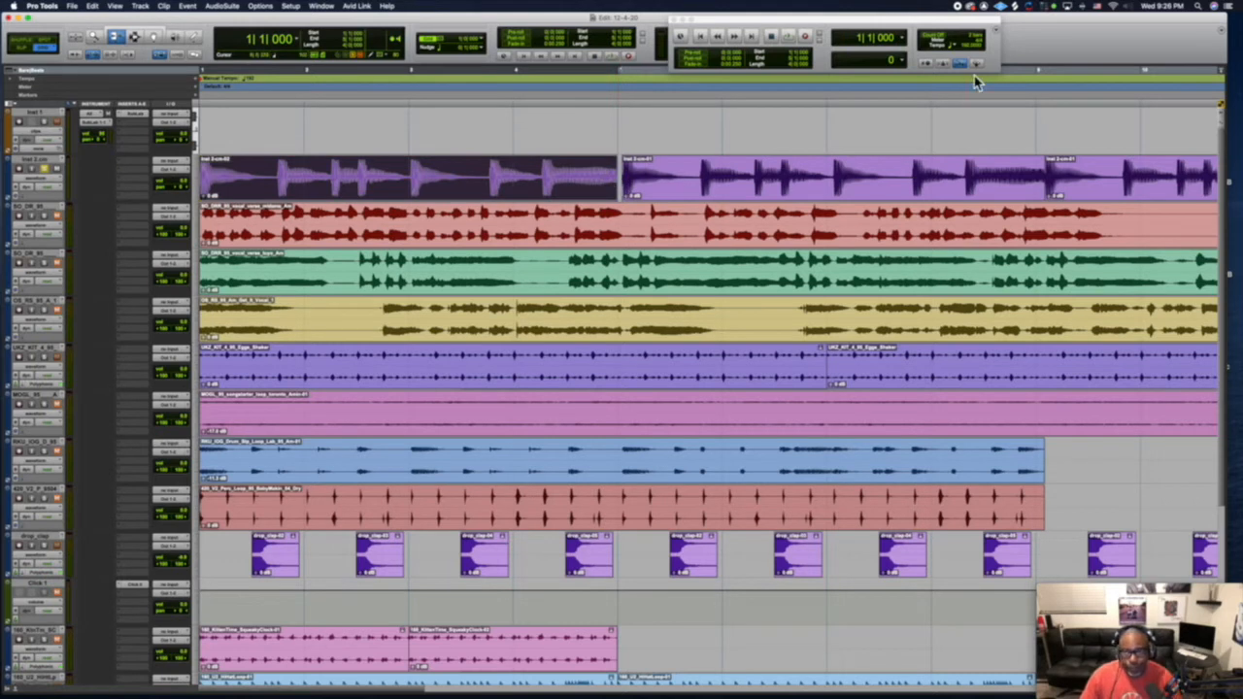
Set the session tempo to 190 BPM and extend the first Inst 2.cm clip's end to the bar 5 line.
click(968, 49)
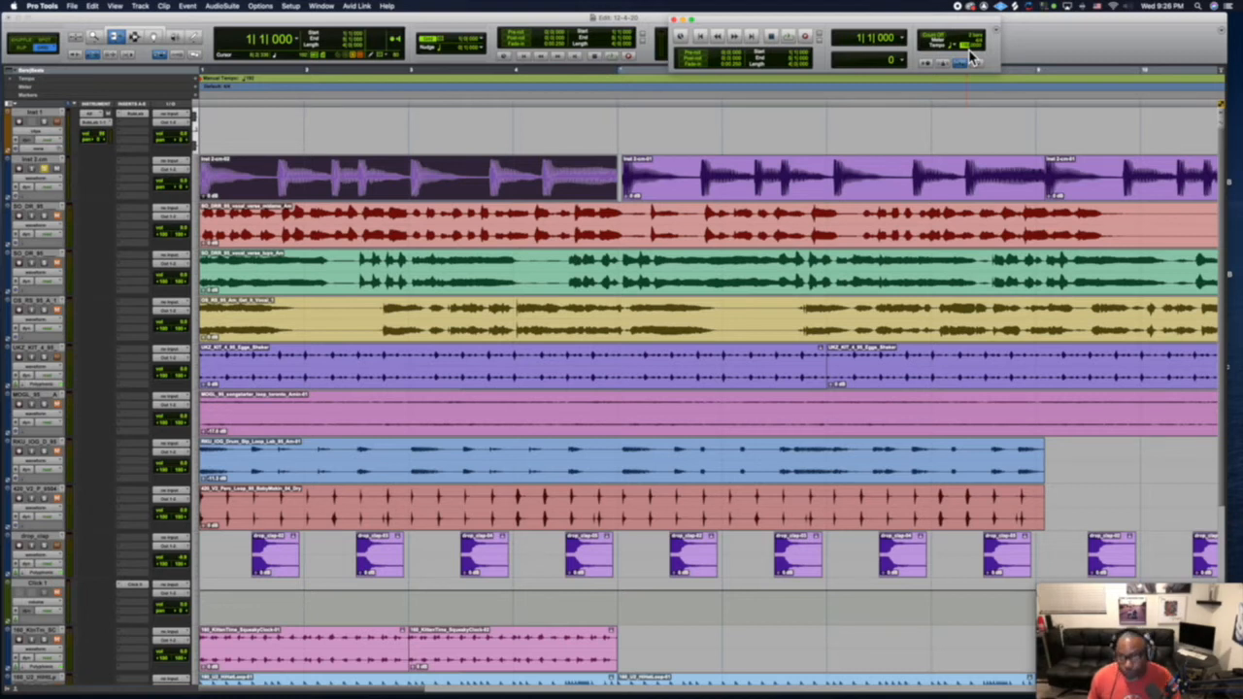
key(Return)
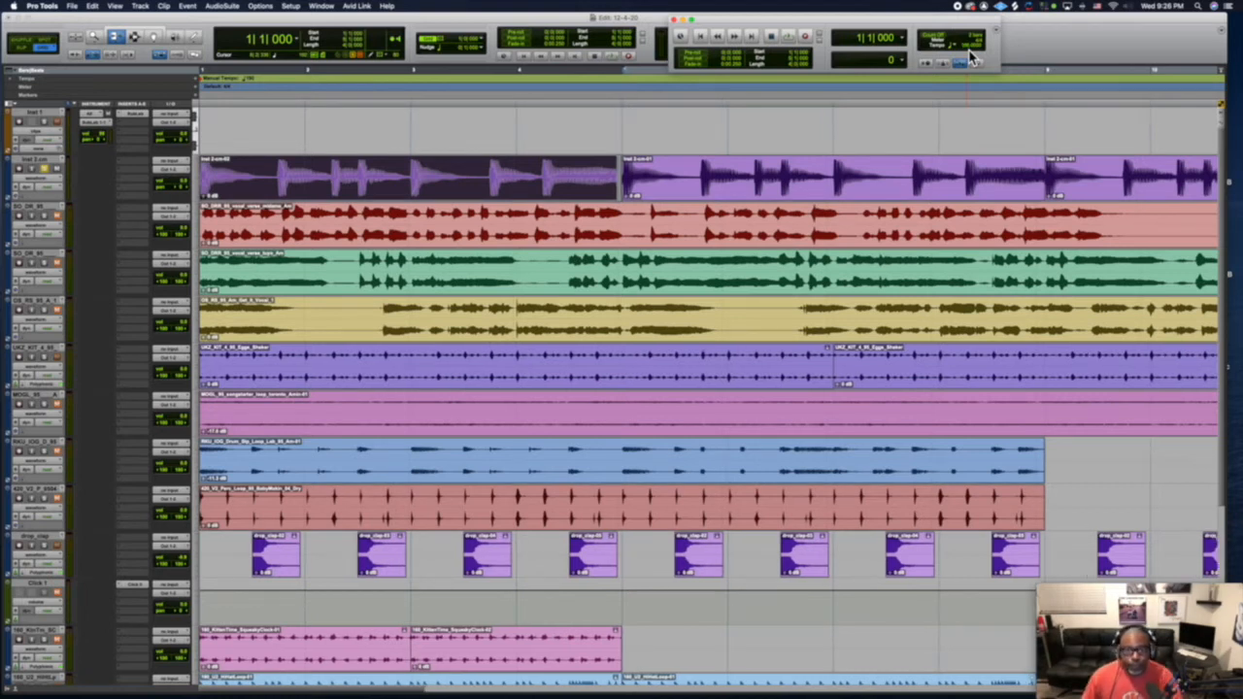
drag(615, 190, 650, 184)
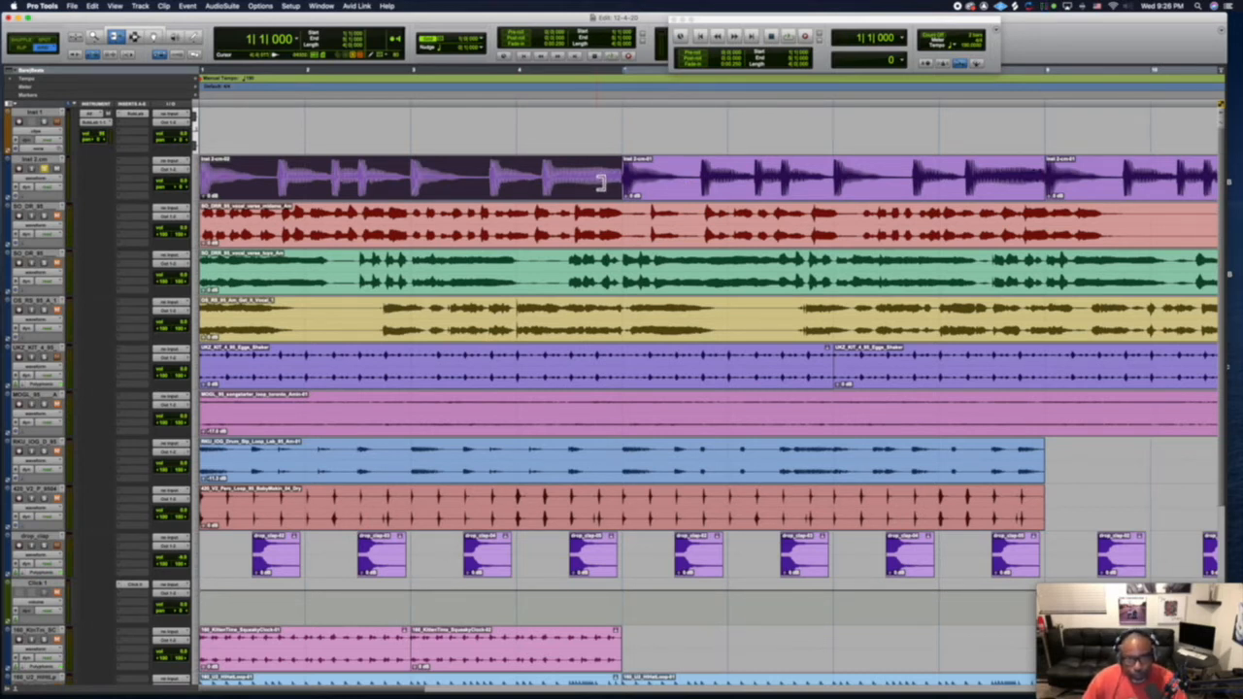
Switch the Trim tool to TCE, compress the first Inst 2.cm clip to end at bar 3, and audition it.
click(115, 37)
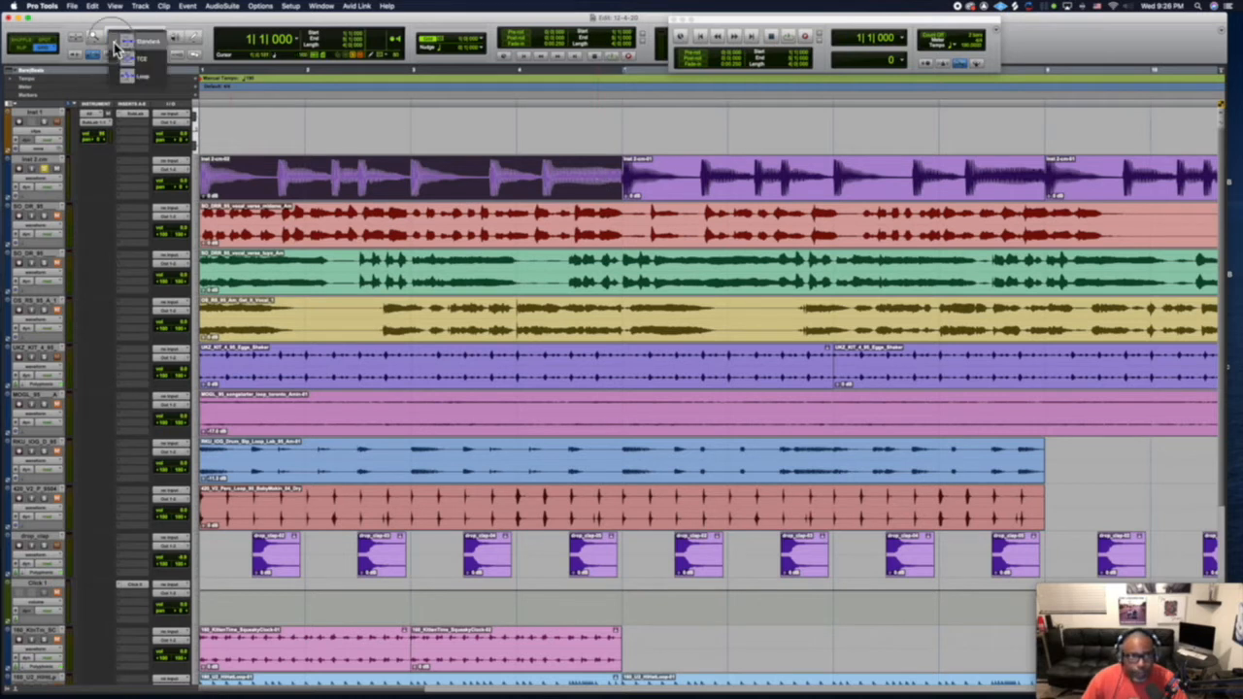
click(117, 59)
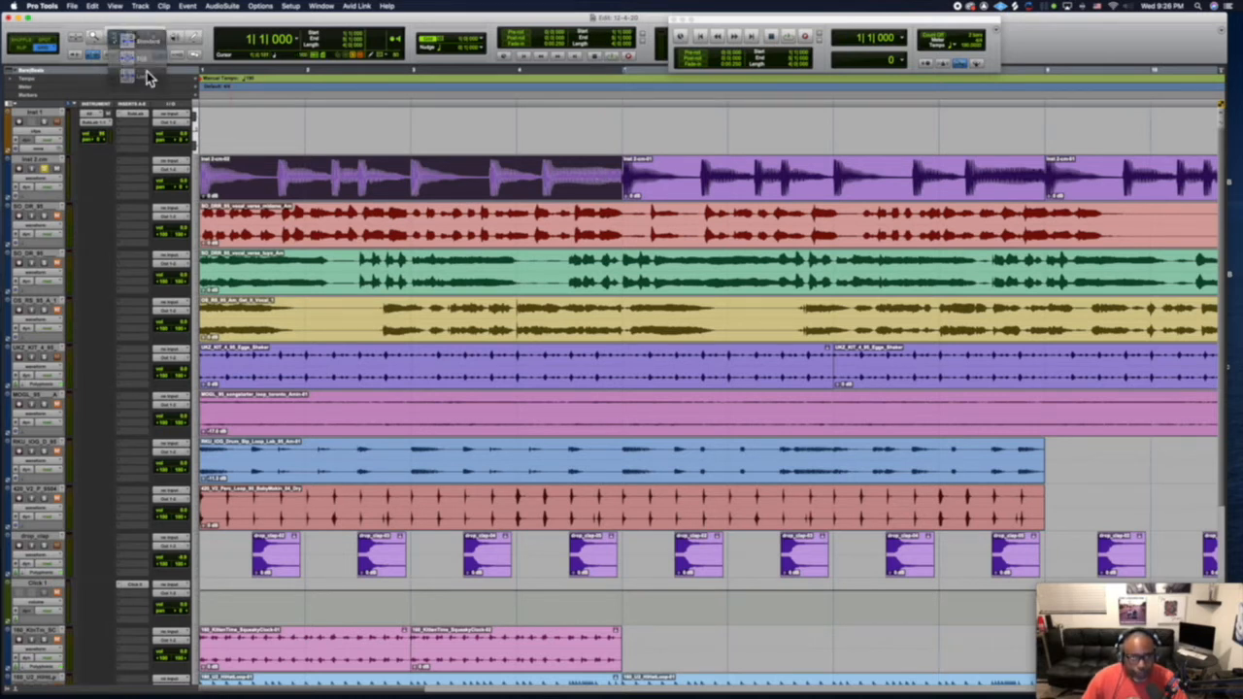
drag(595, 177, 427, 179)
key(space)
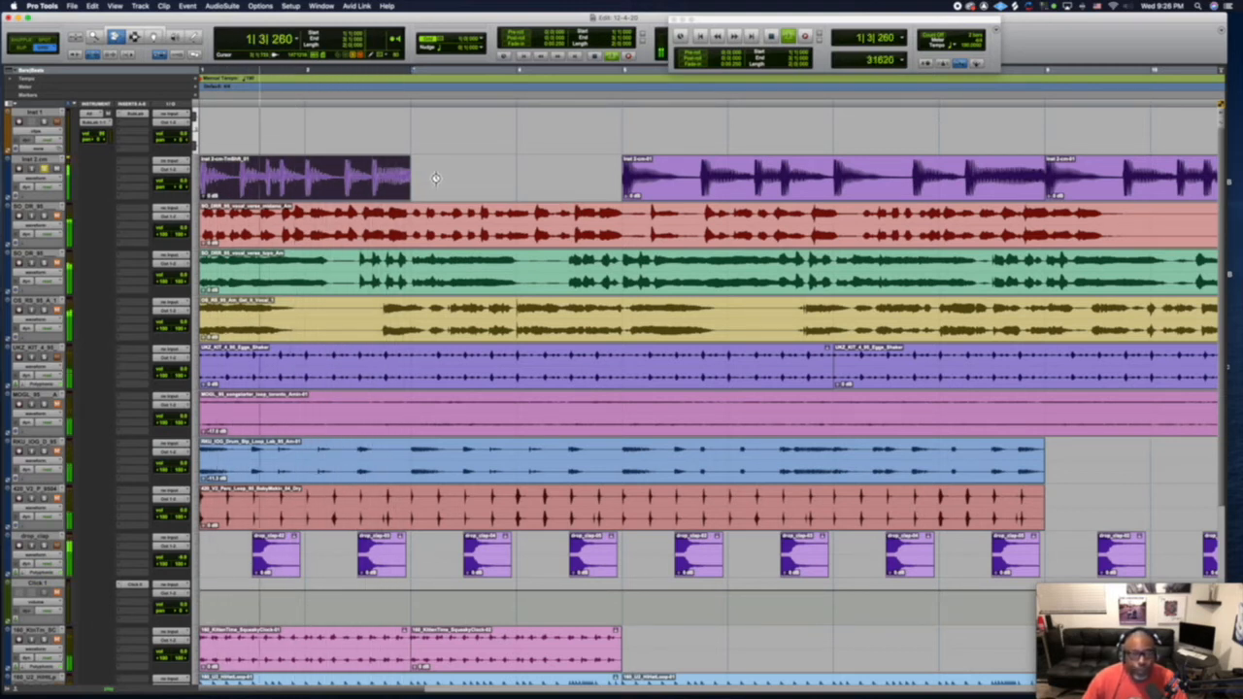
key(space)
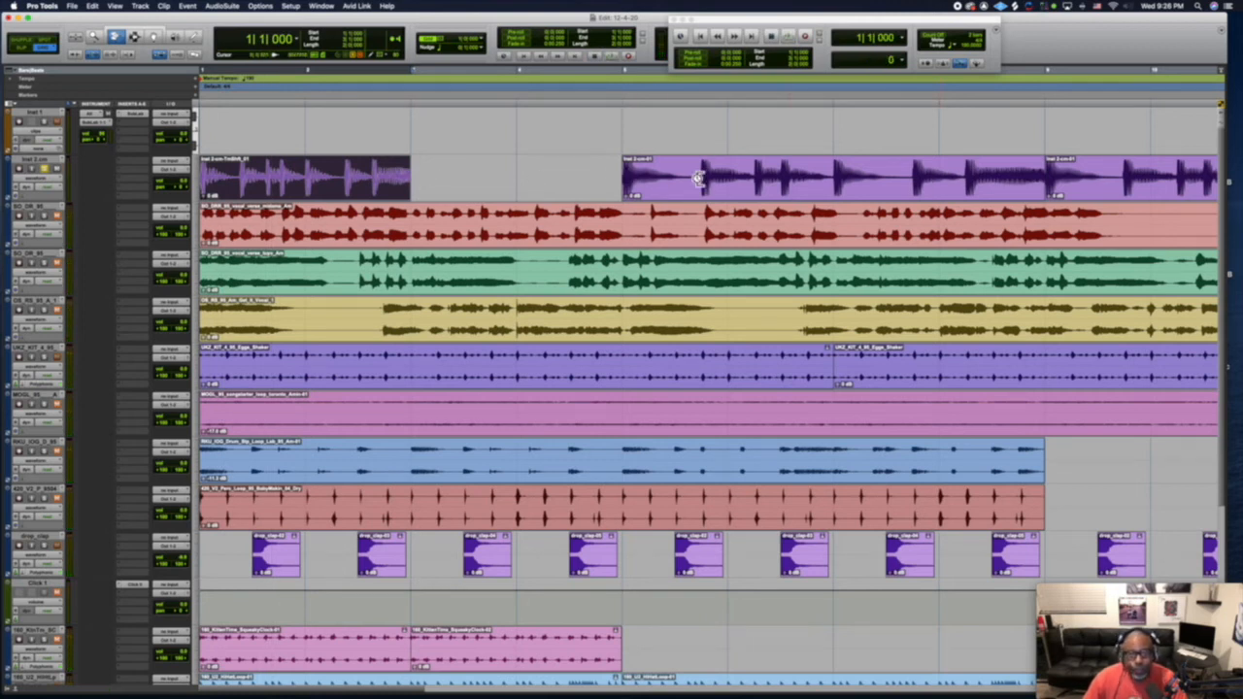
Time-stretch the first Inst 2.cm clip to bar 8, then compress it to bar 5, auditioning each version.
drag(412, 193, 938, 200)
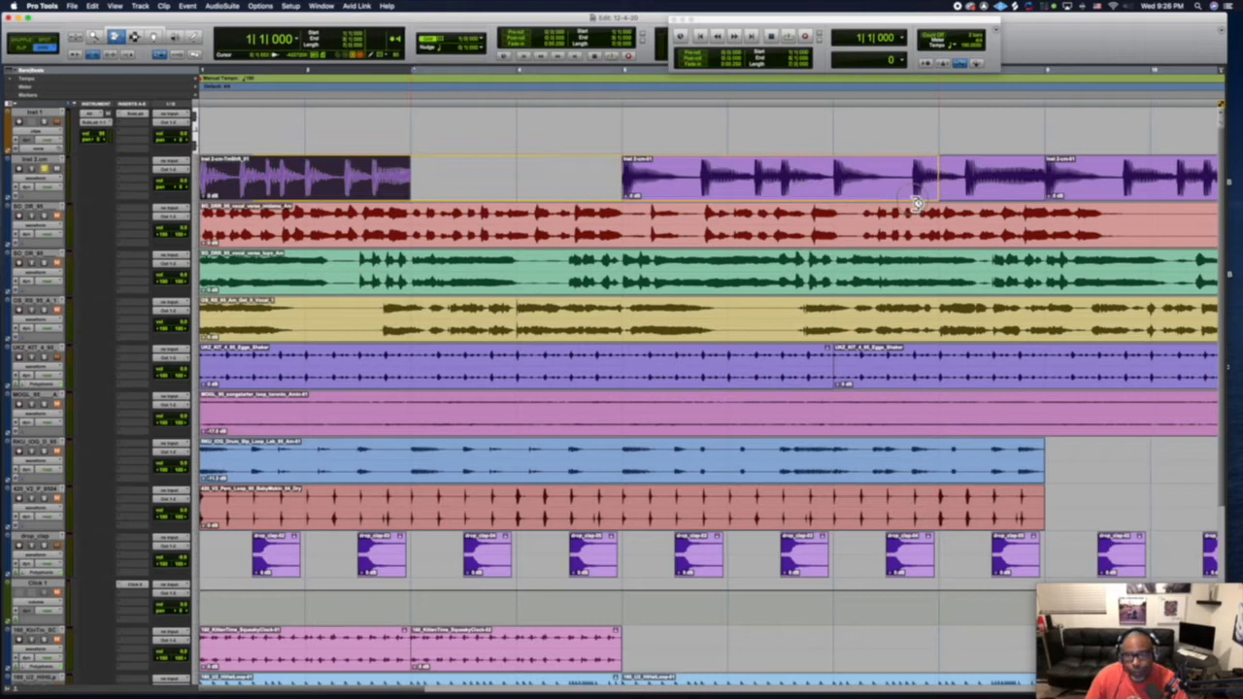
key(space)
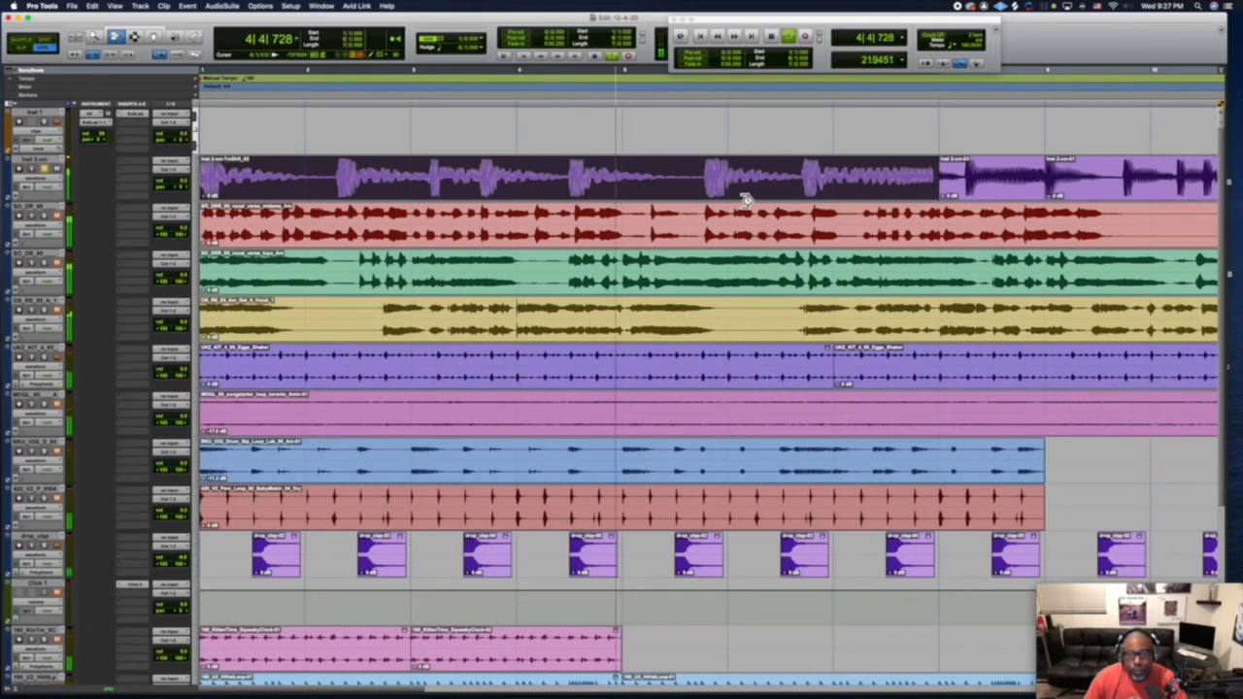
key(space)
drag(896, 186, 634, 191)
key(space)
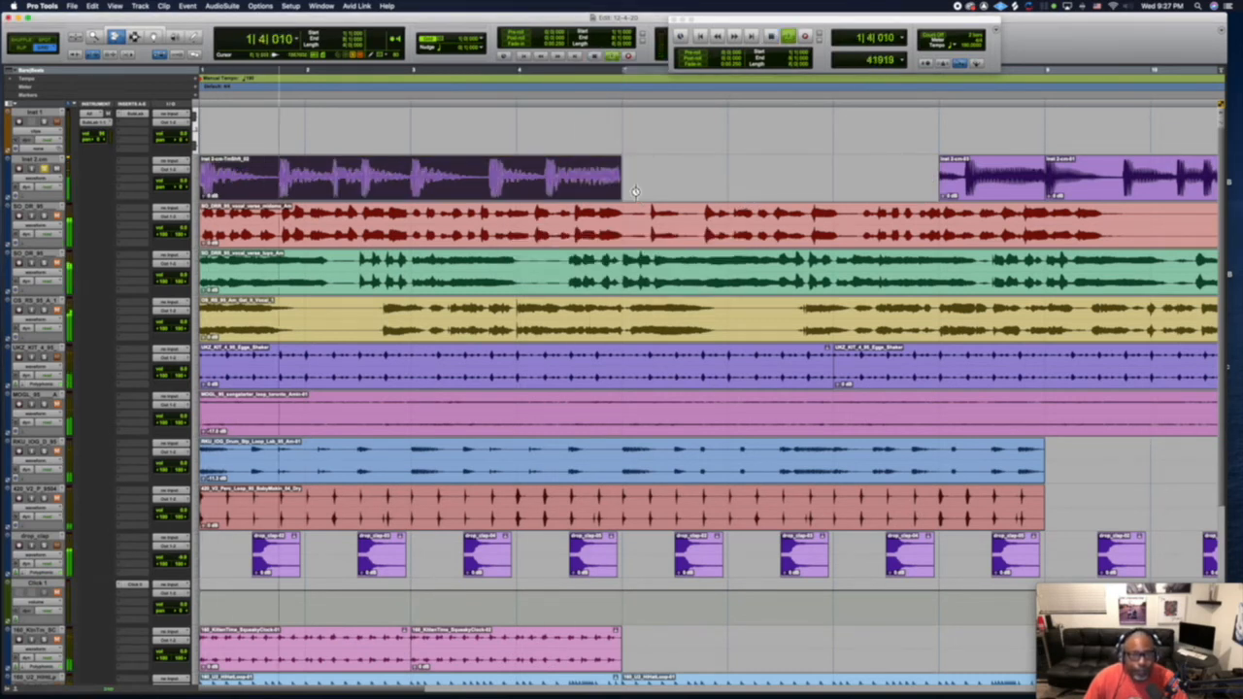
key(space)
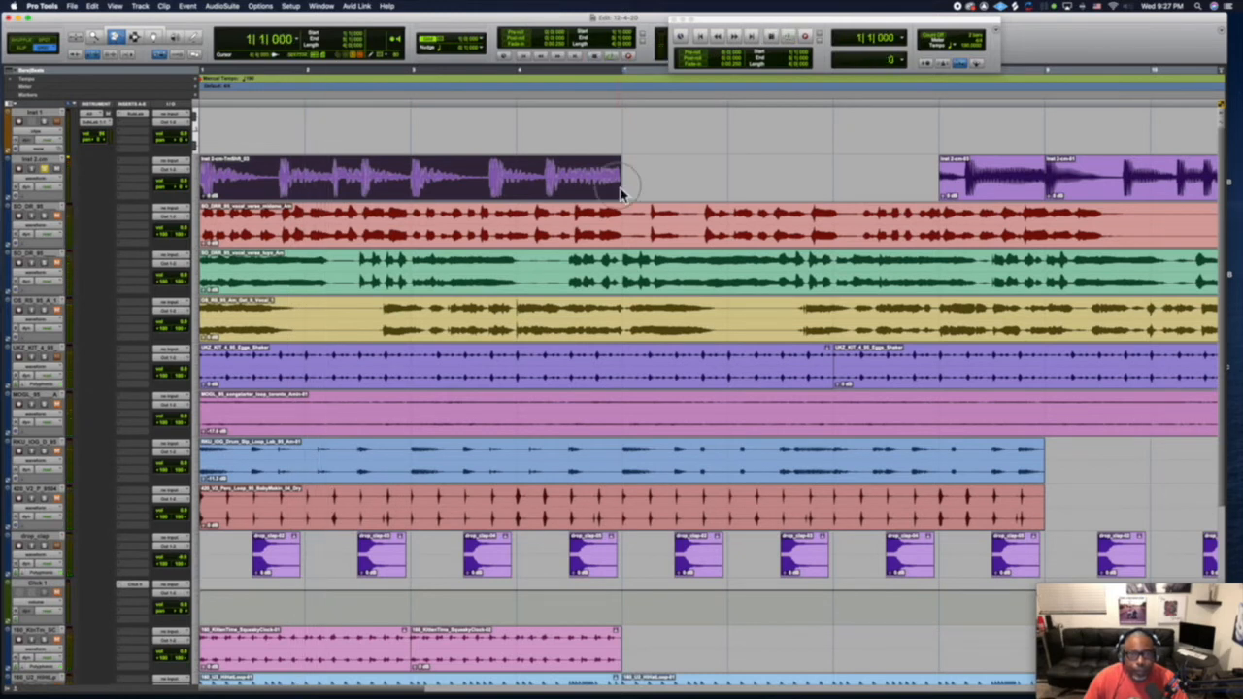
Time-compress the first Inst 2.cm clip to end at bar 4 and briefly play it.
drag(621, 187, 547, 188)
key(space)
key(space)
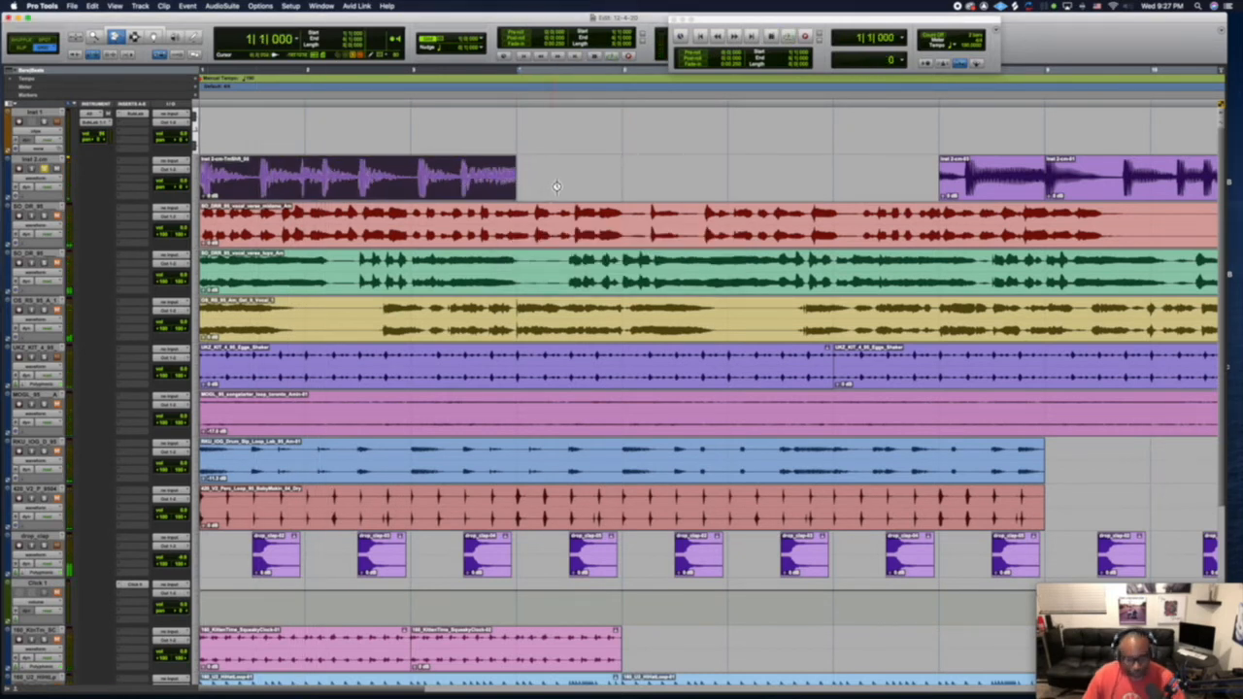
Undo all the TCE edits on the first Inst 2.cm clip and play the restored loop from the start.
key(super+z)
key(super+z)
key(super+z)
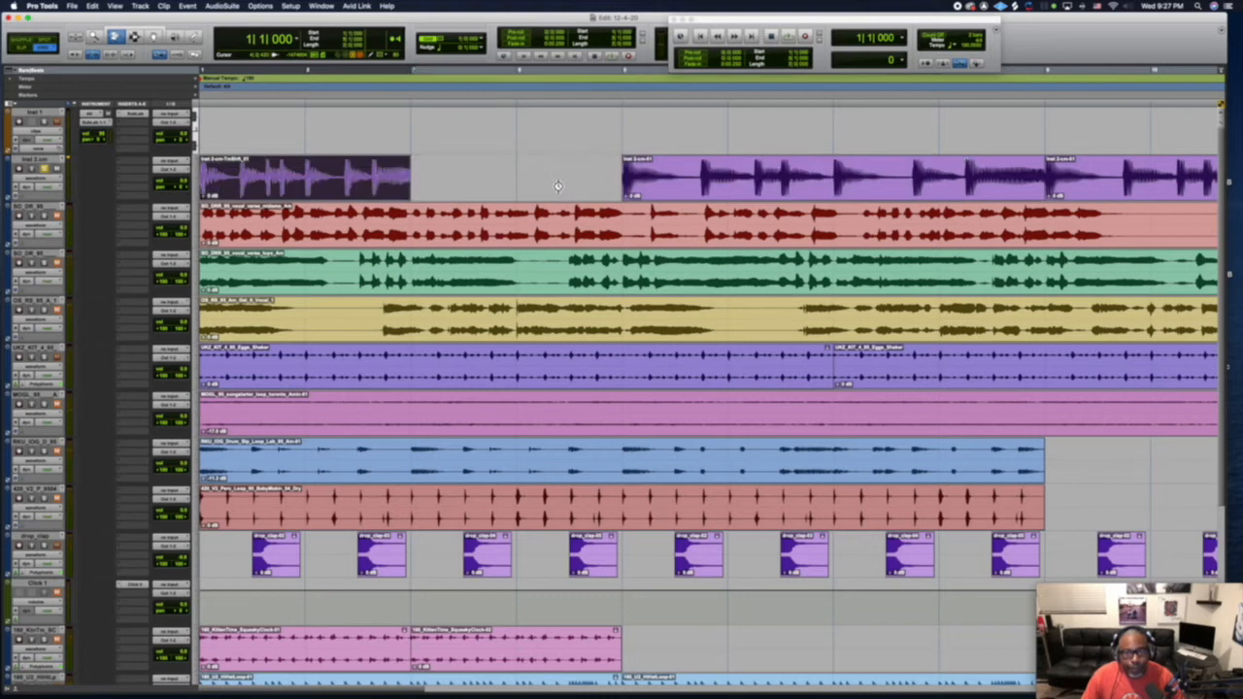
key(super+shift+z)
key(space)
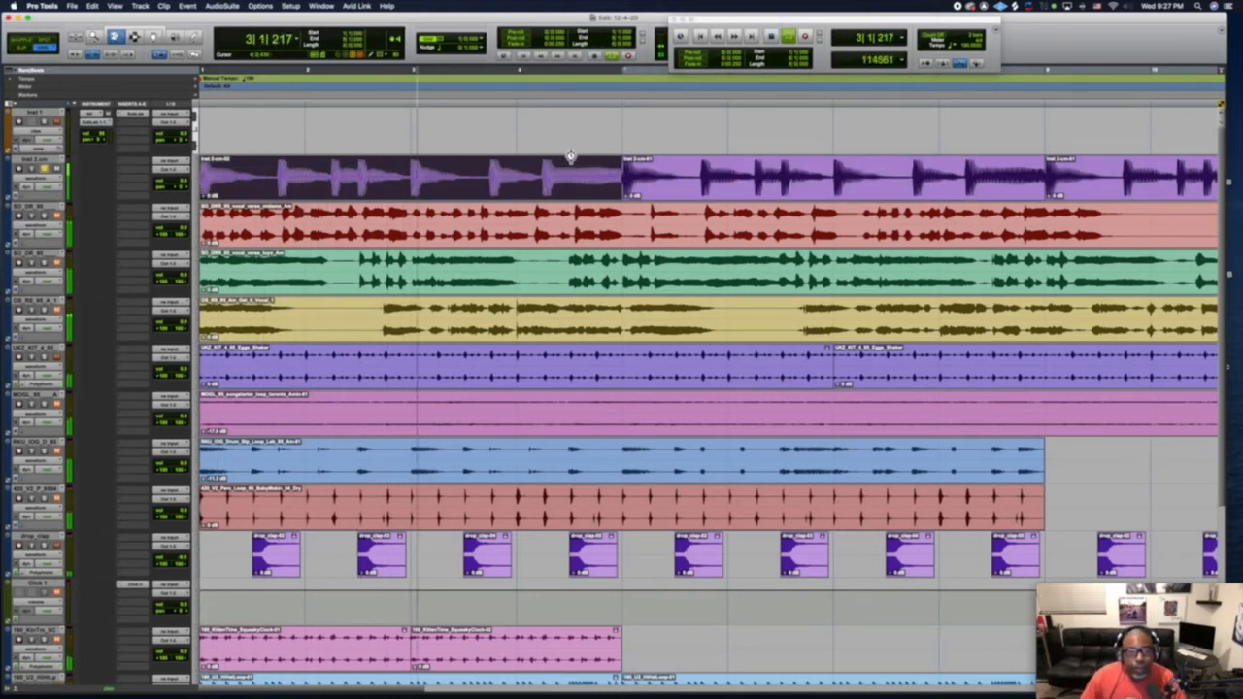
key(space)
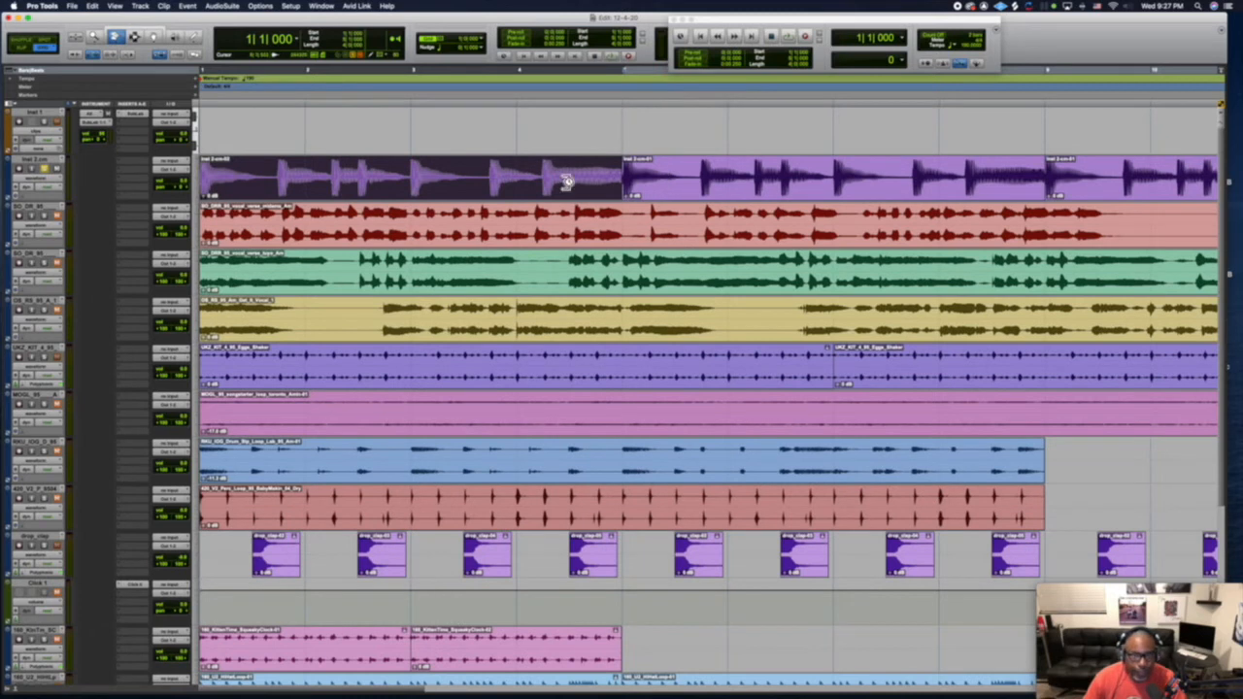
Switch the Trim tool back to Standard mode and look over the session's other tracks.
click(145, 36)
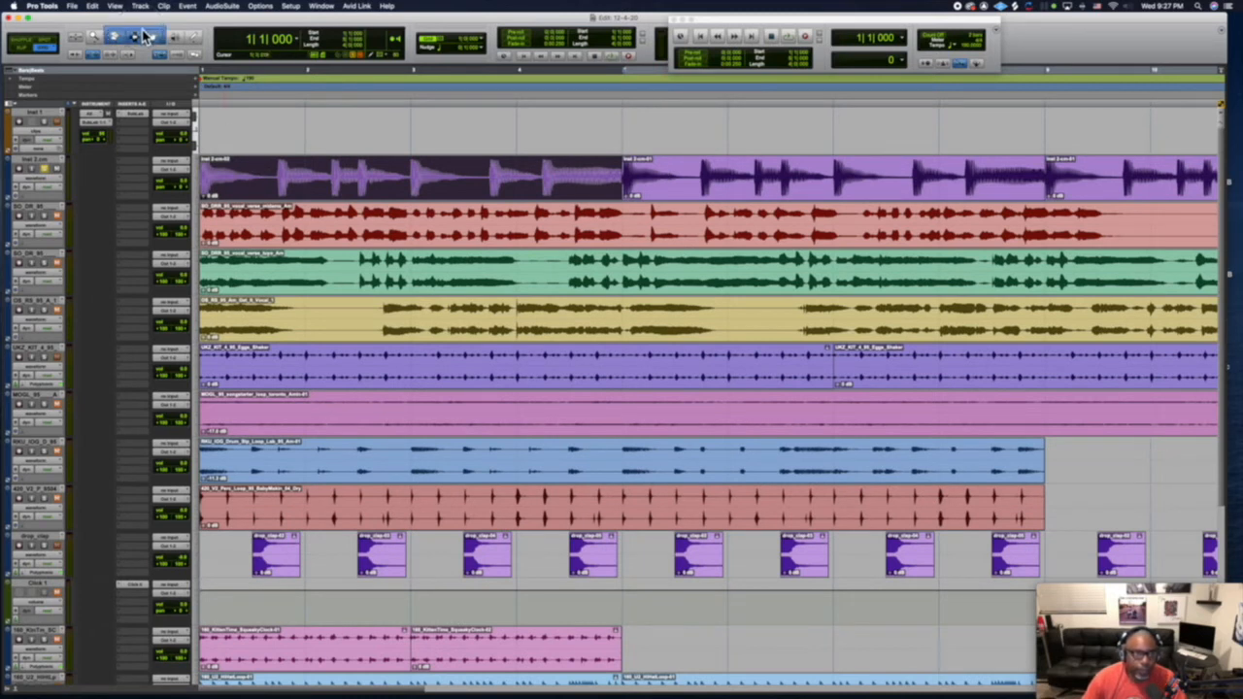
click(122, 38)
click(135, 44)
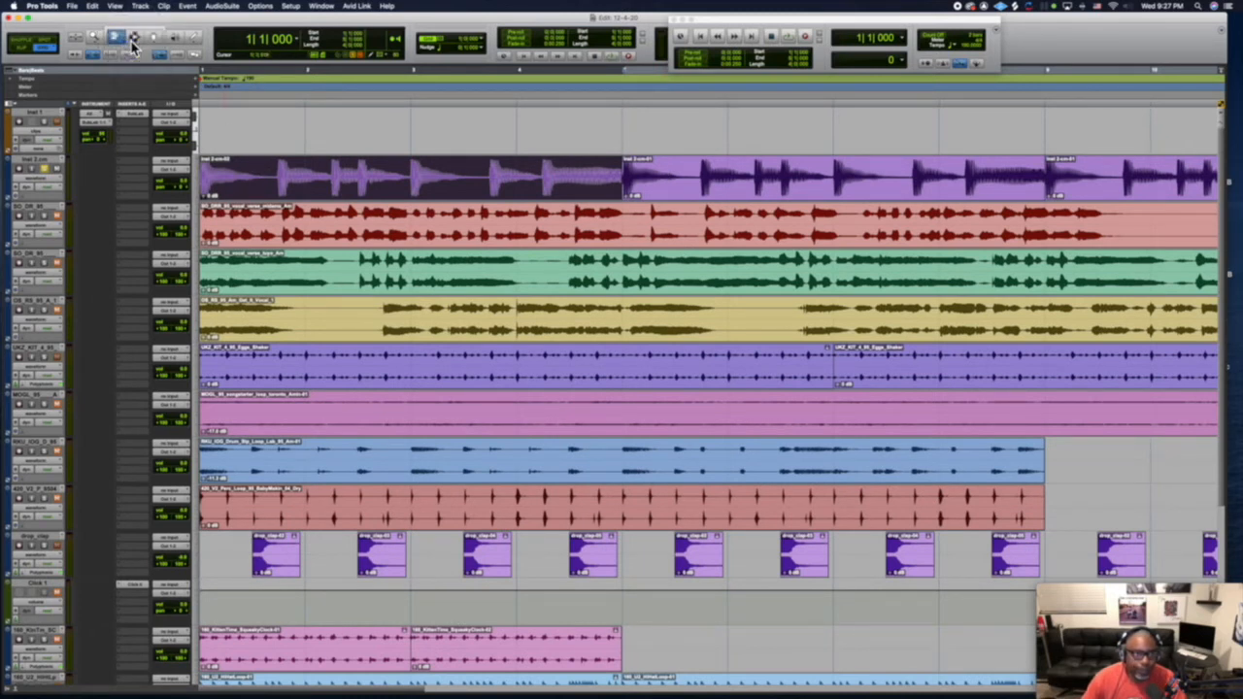
scroll(607, 225, down, 5)
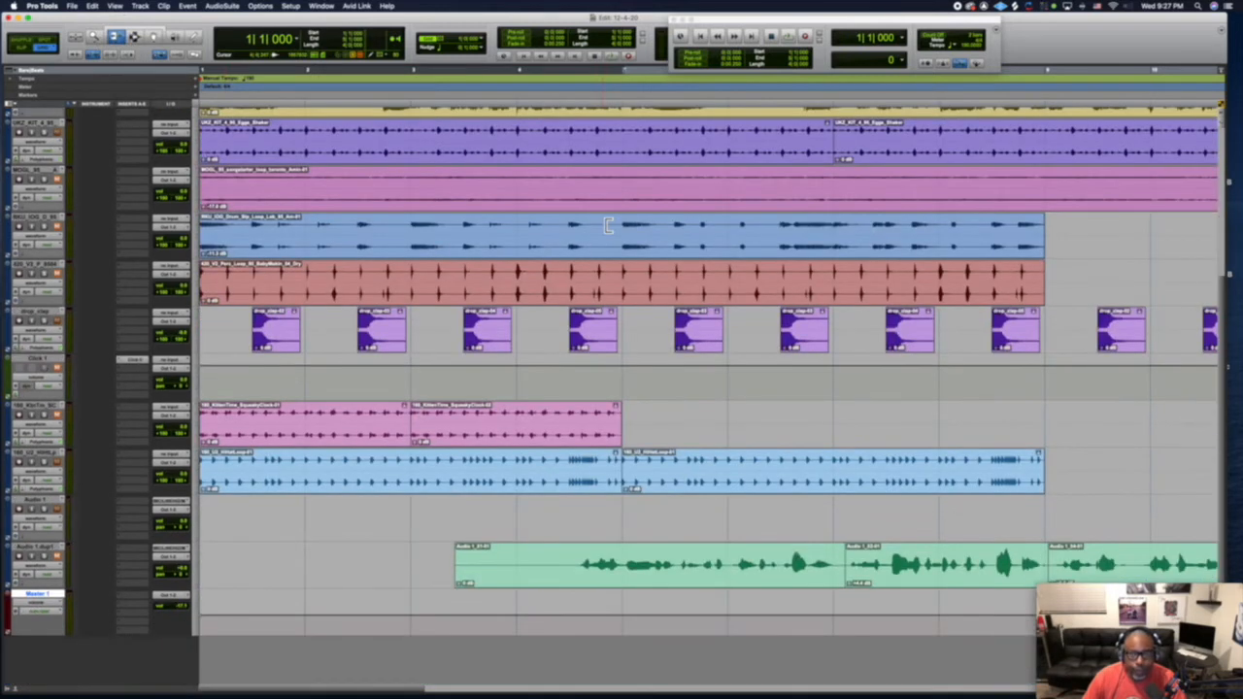
scroll(607, 225, up, 5)
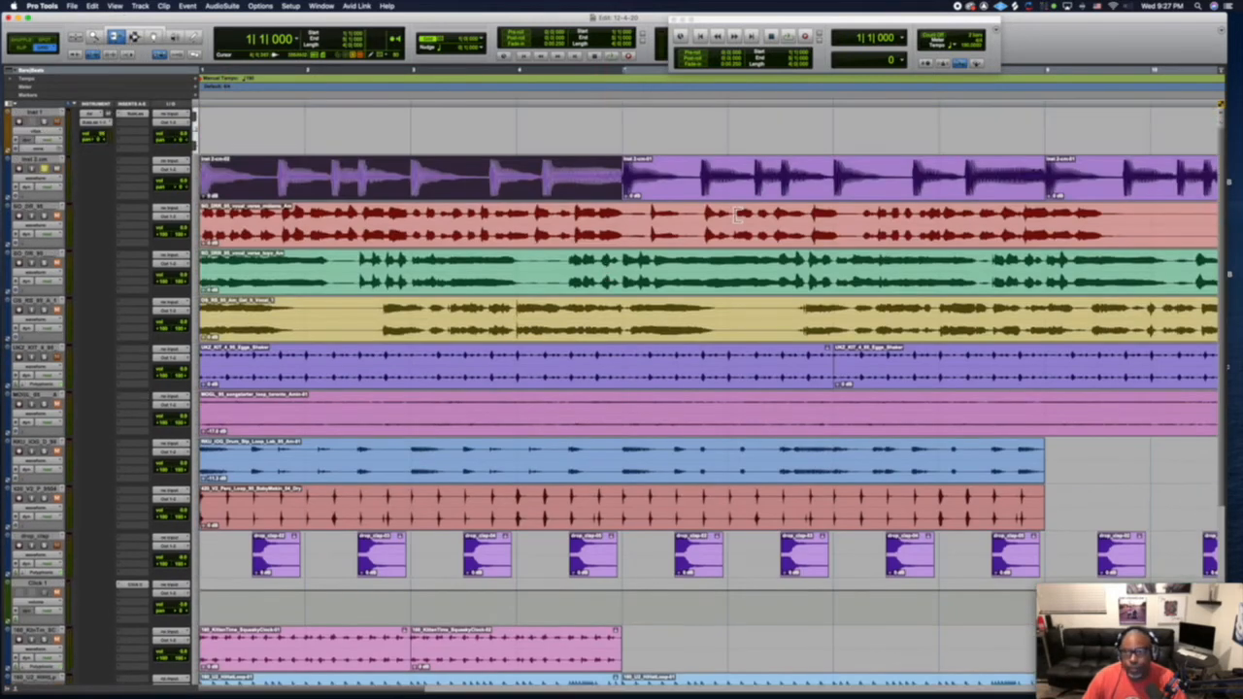
Switch to Splice and search the sample library for "hi hats".
click(1016, 8)
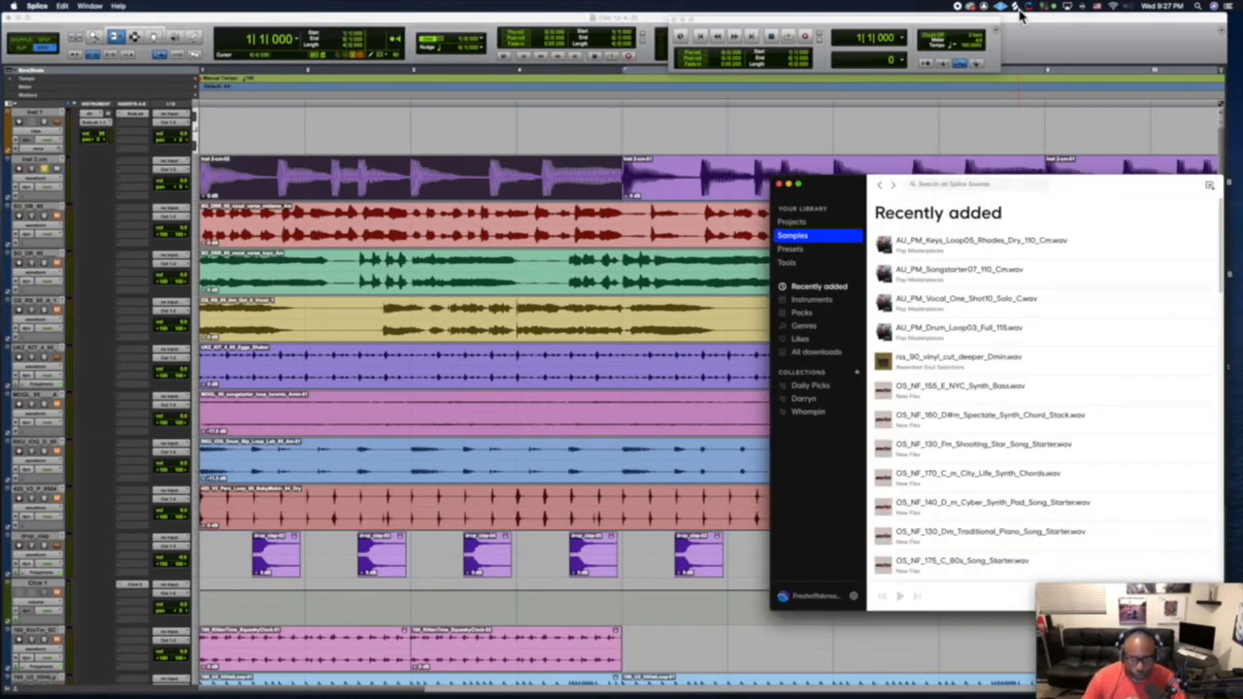
click(993, 185)
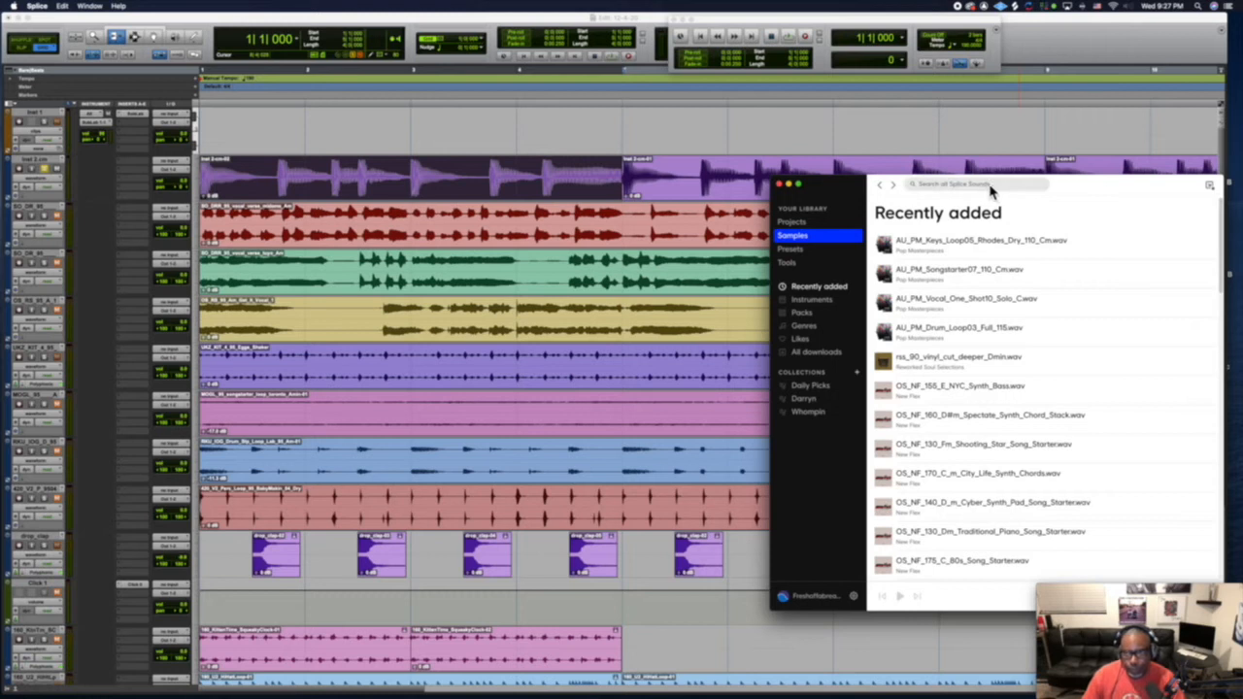
text(hi)
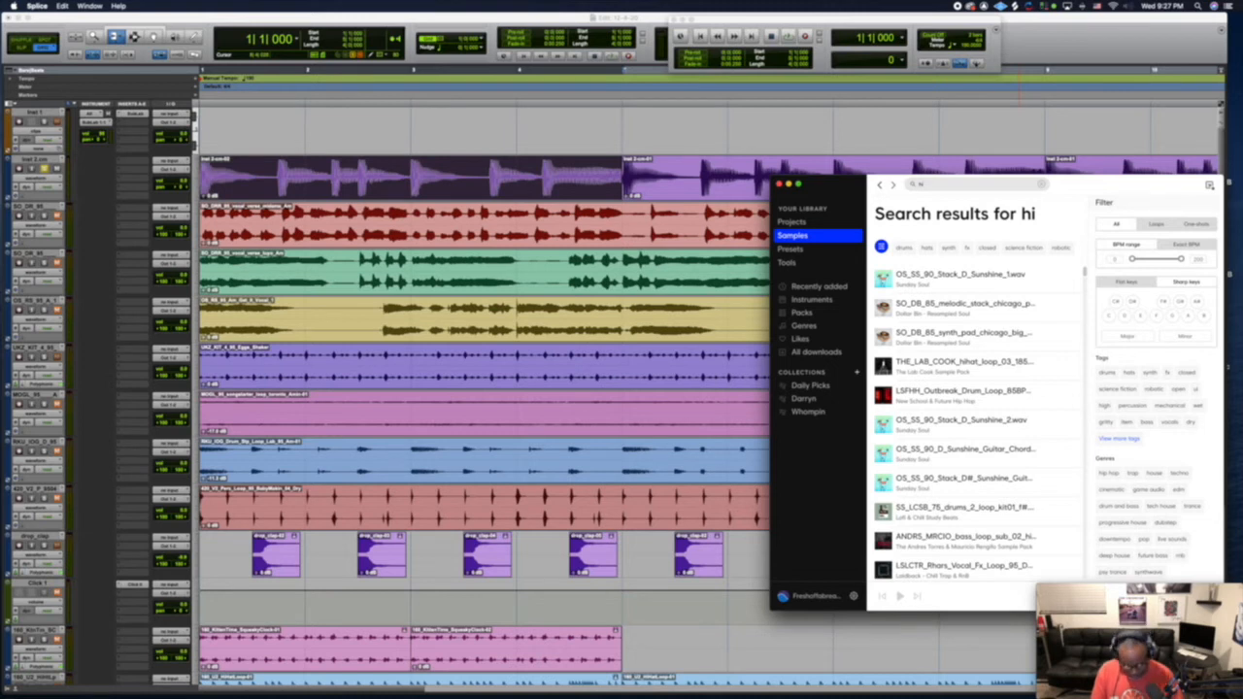
text( hats)
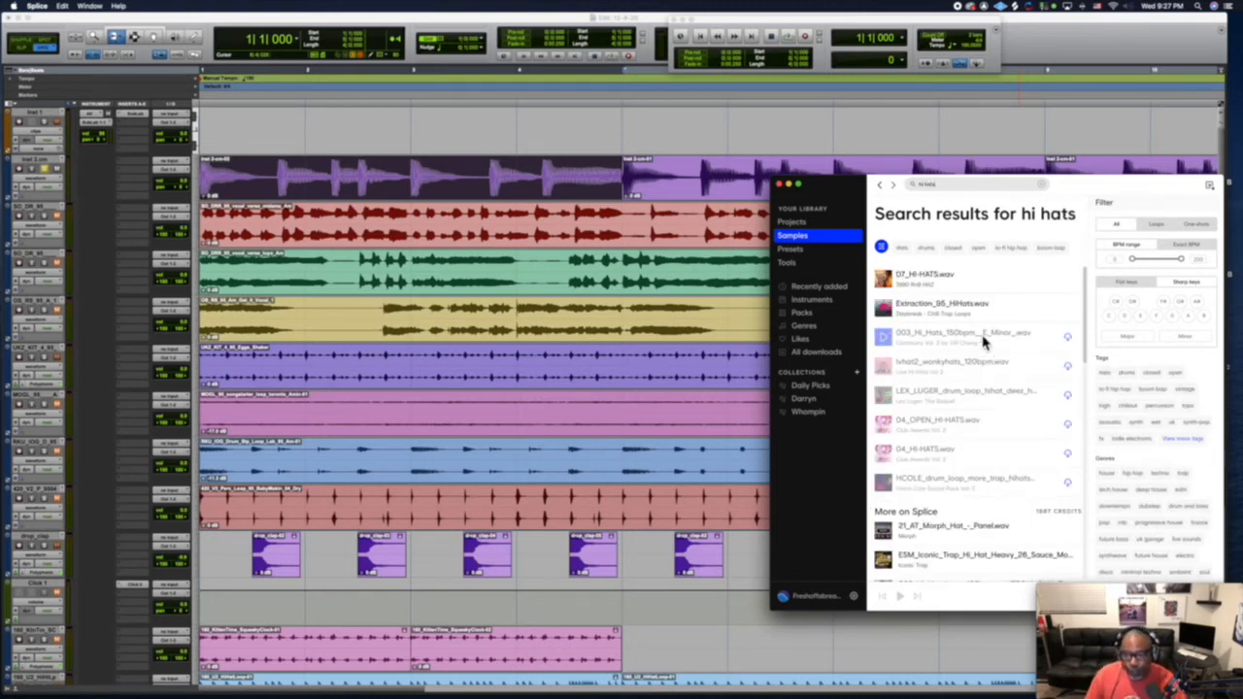
Filter the hi hats search results to an exact tempo of 185 BPM.
click(1189, 245)
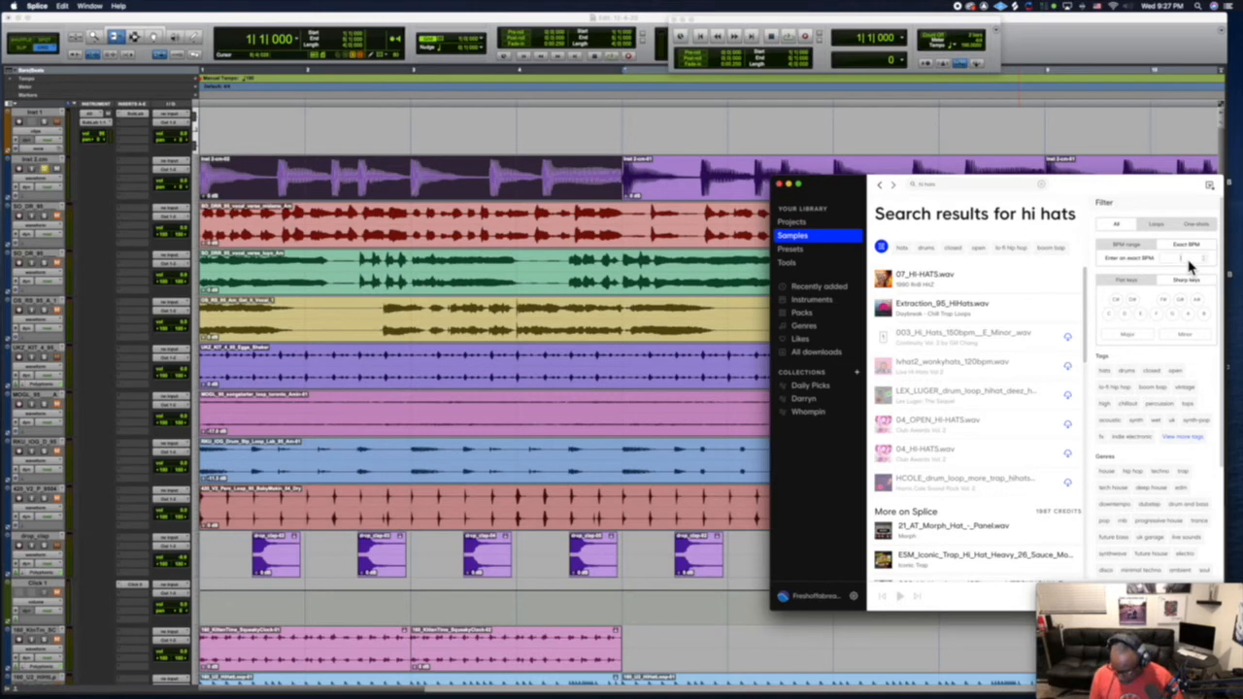
text(1)
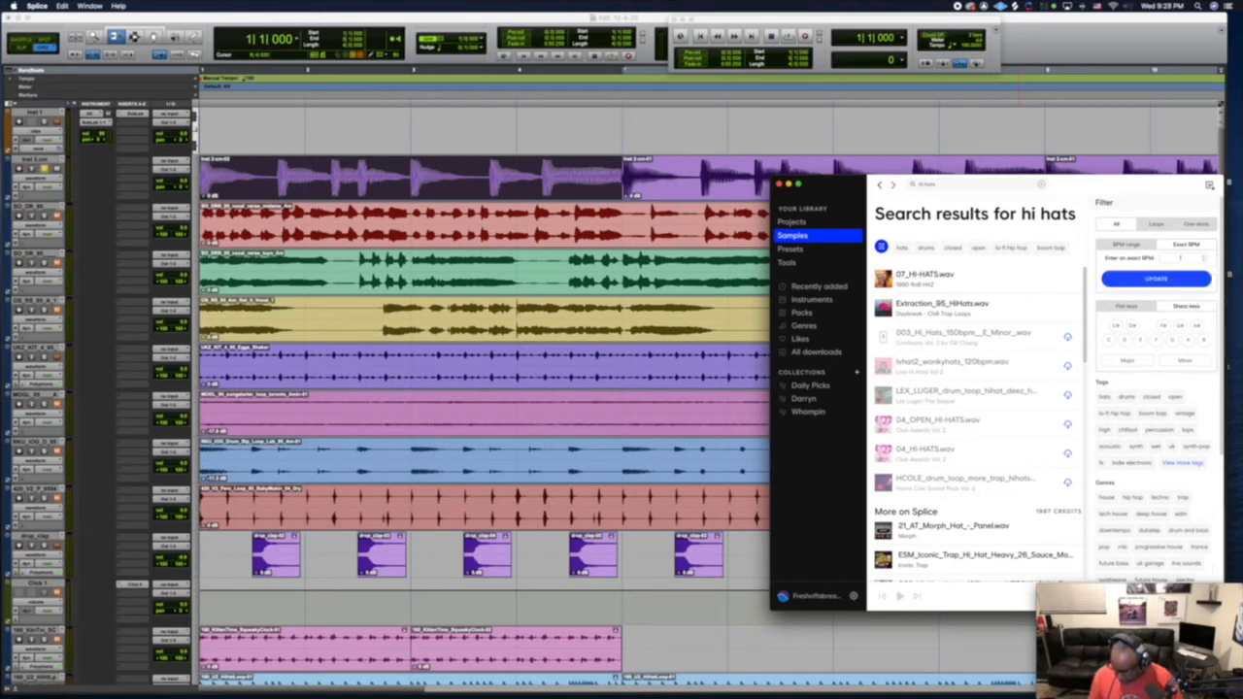
text(65)
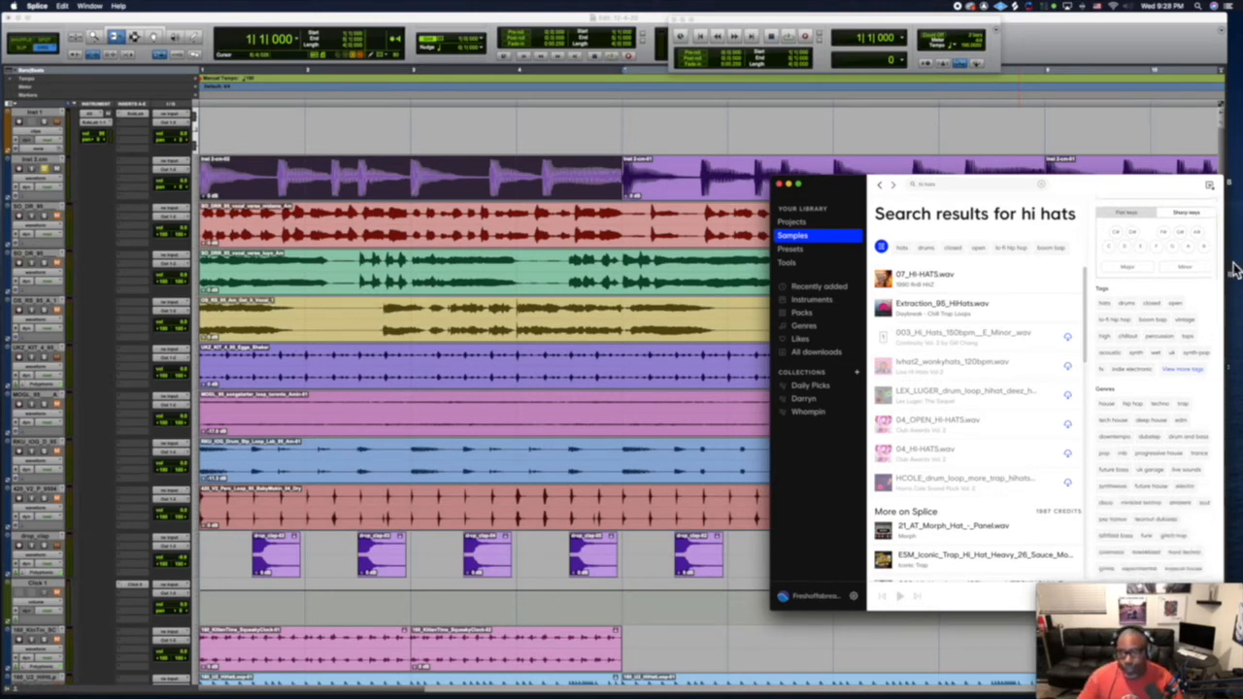
click(1169, 281)
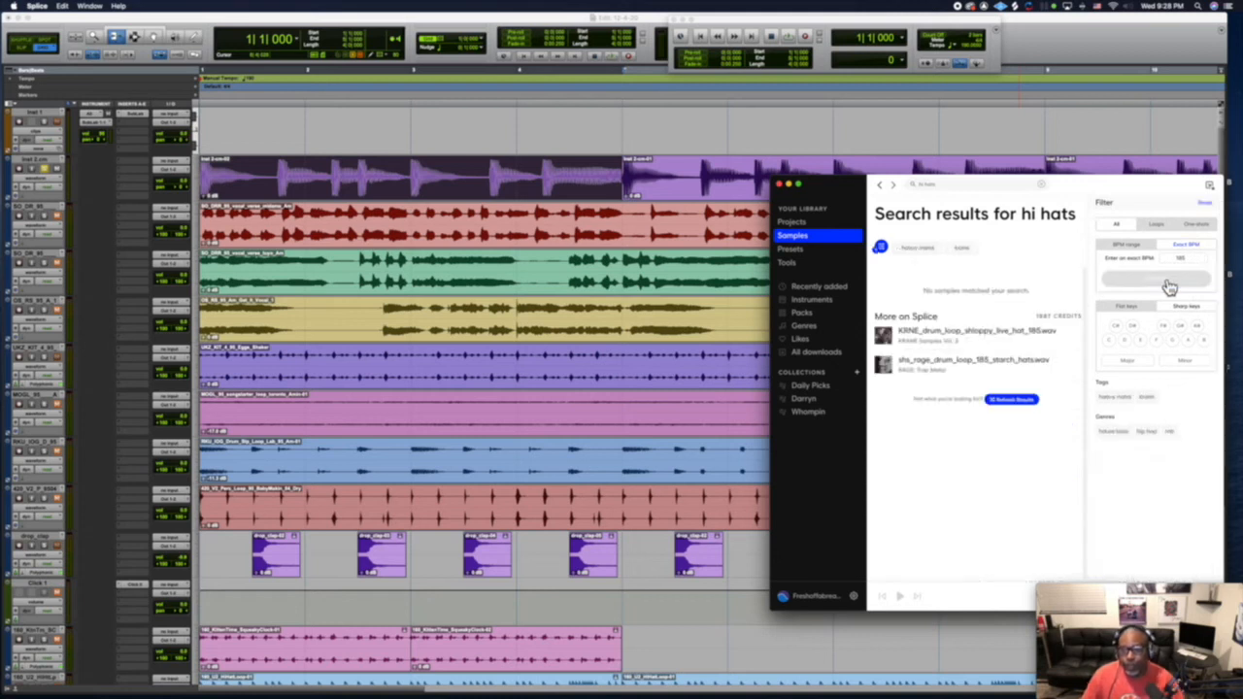
Preview the KRNE_drum_loop_shloppy_live_hat_185.wav sample, stop it, and return to the lower tracks of the Pro Tools session.
click(883, 337)
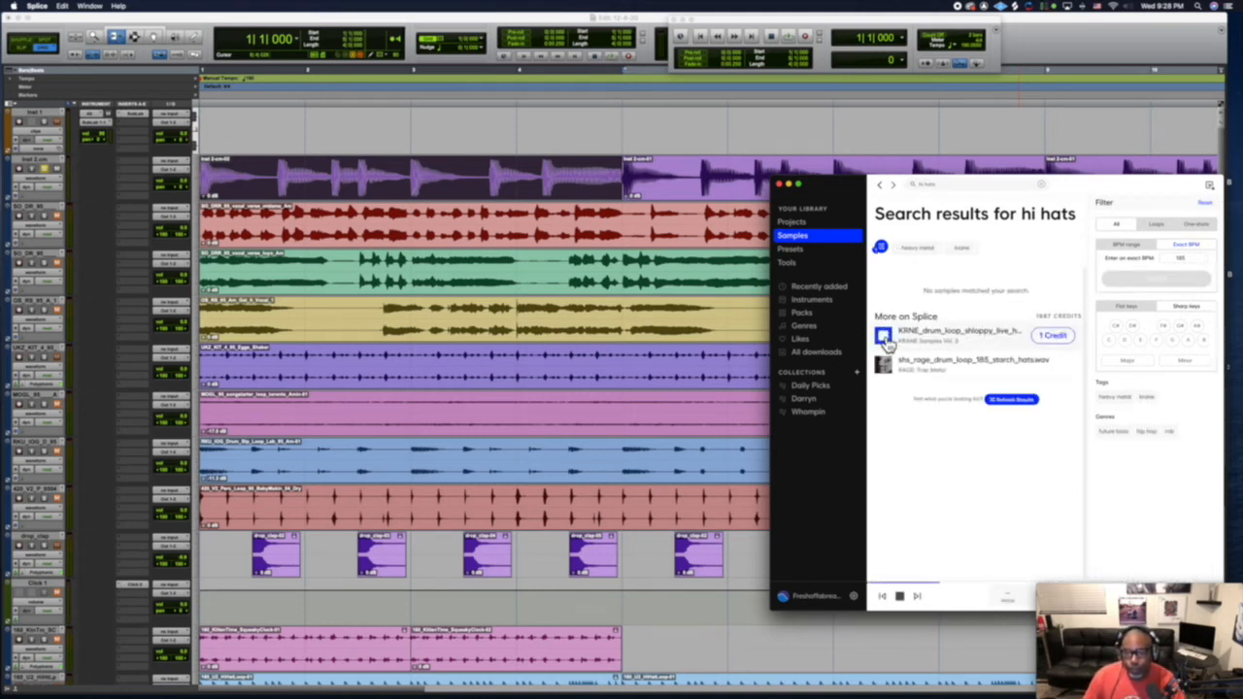
click(886, 338)
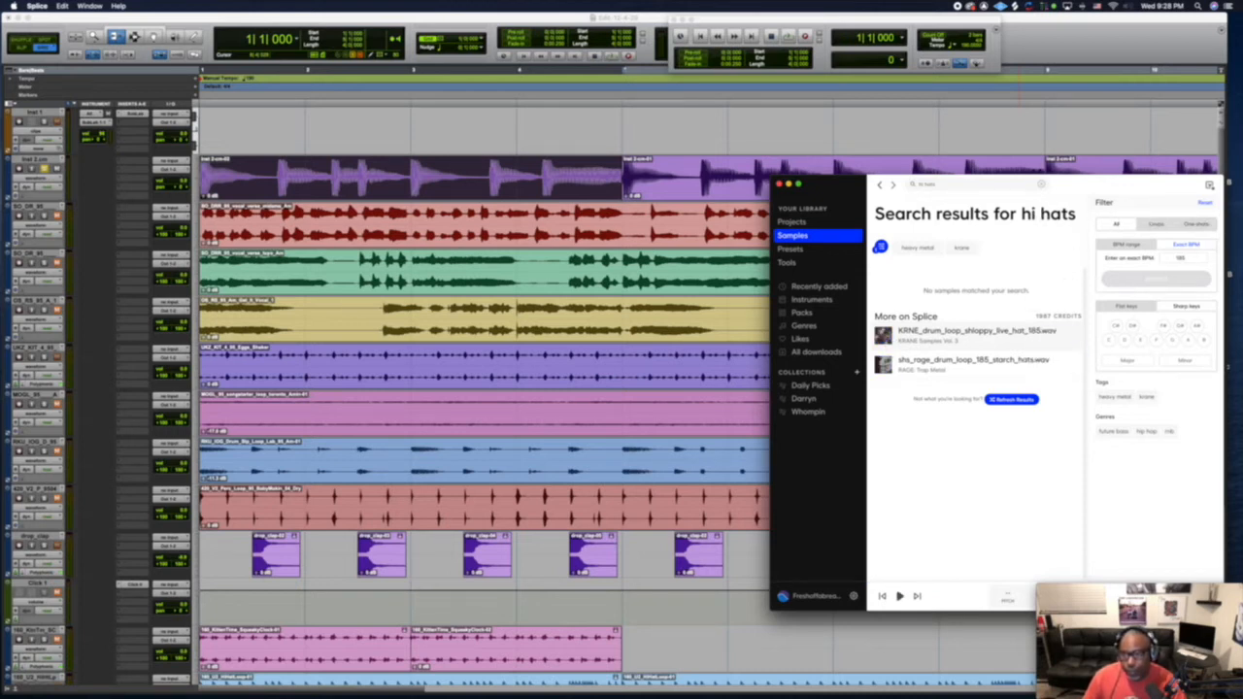
scroll(680, 507, down, 5)
scroll(675, 506, up, 2)
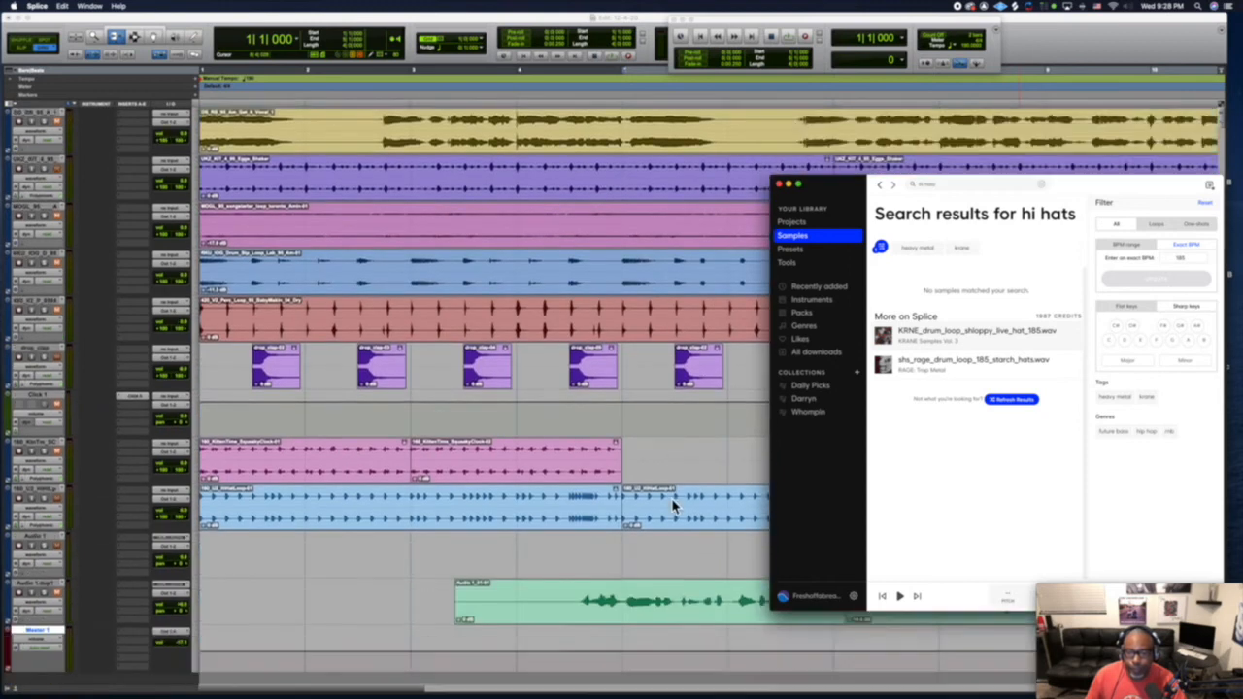
scroll(675, 506, down, 2)
drag(952, 338, 936, 222)
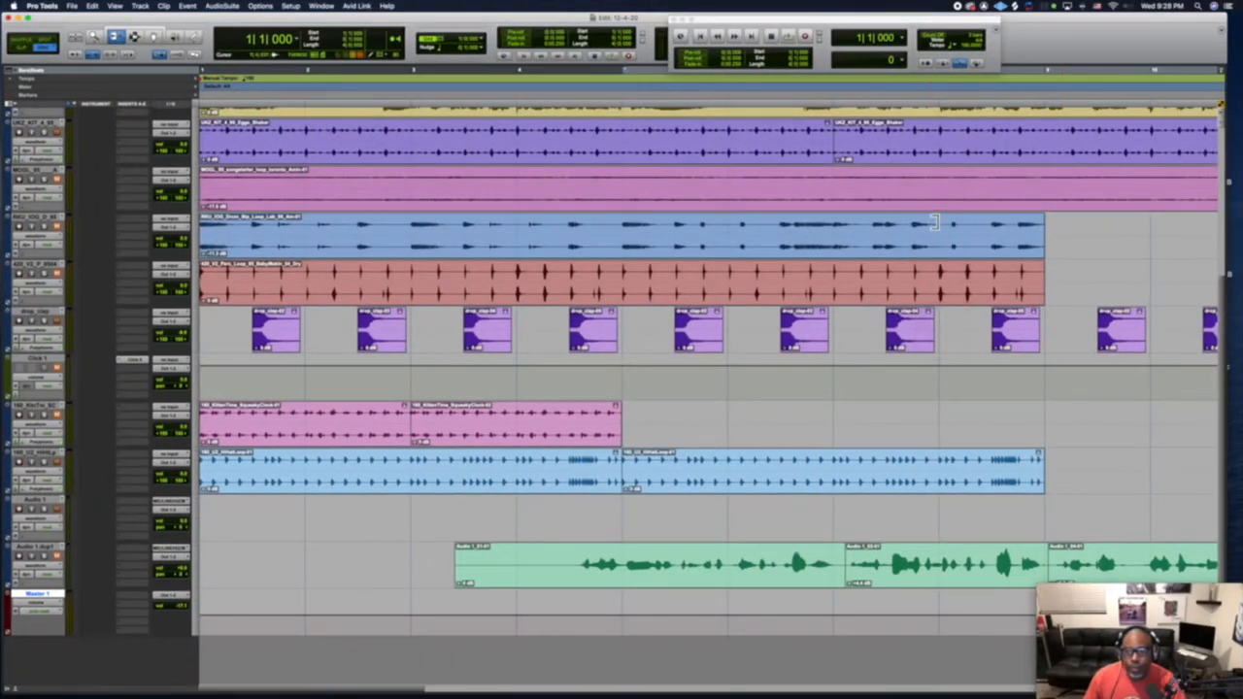
Switch to Splice, preview the shs_rage_drum_loop_185_starch_hats.wav sample, and download it for 1 credit.
click(1001, 7)
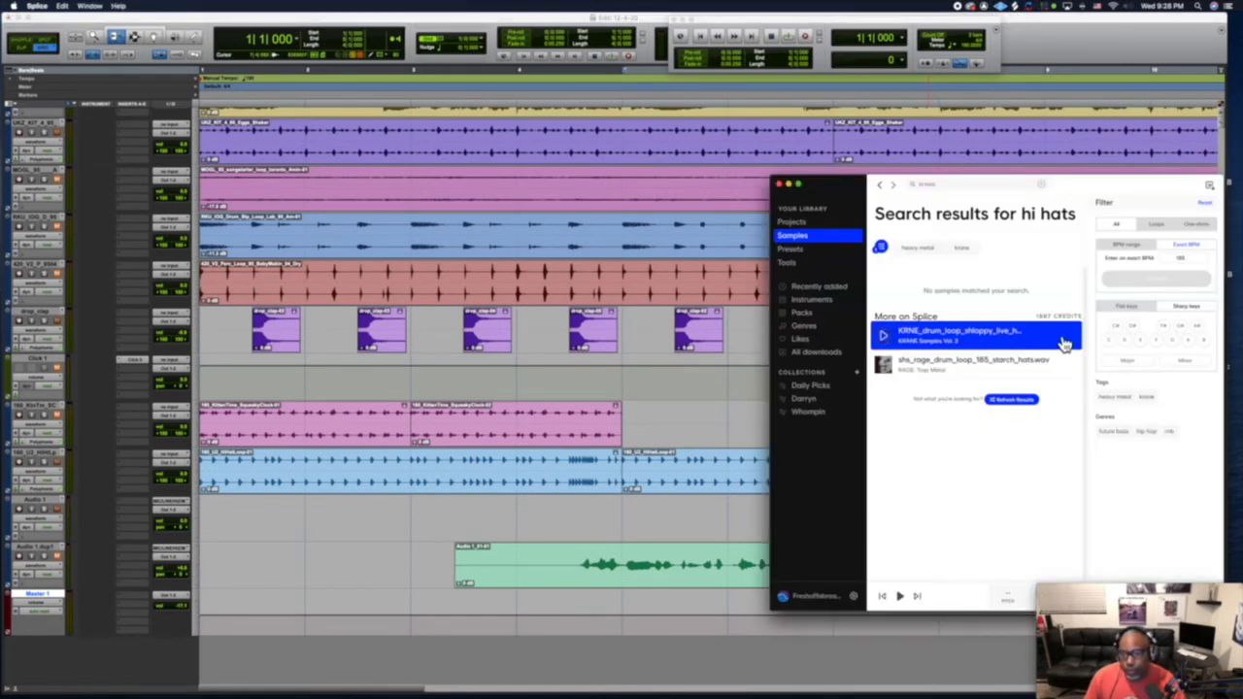
mouse_move(1057, 367)
drag(979, 340, 884, 398)
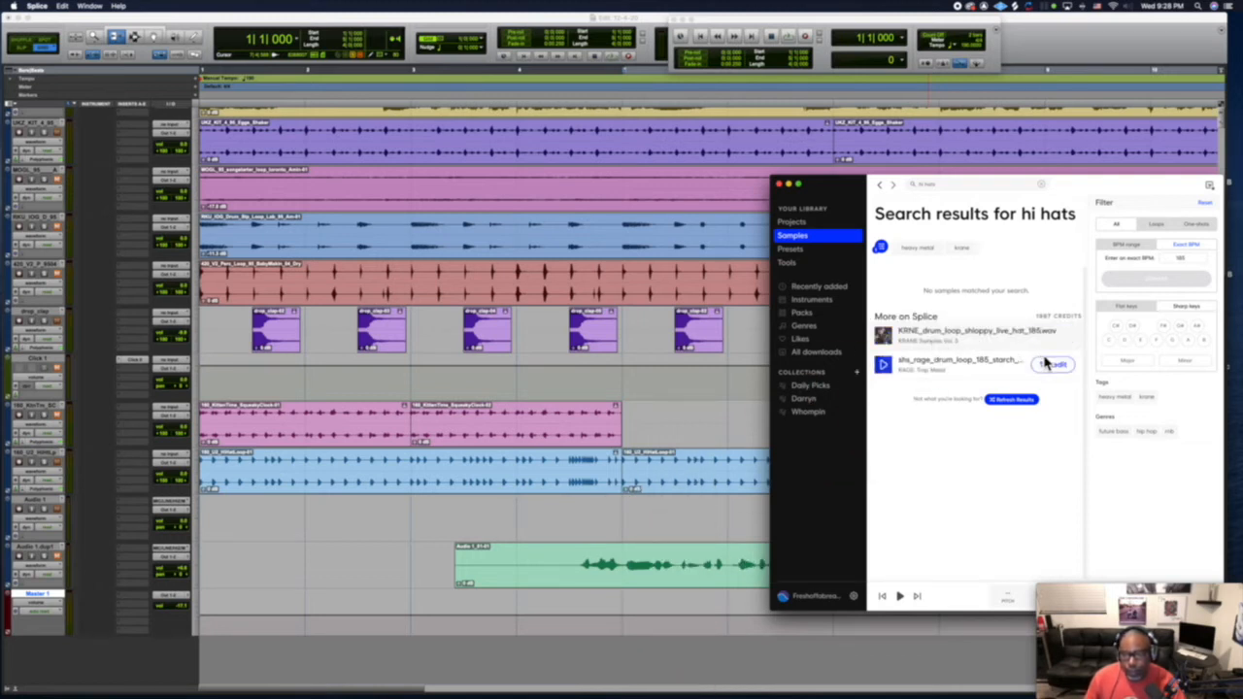
click(885, 366)
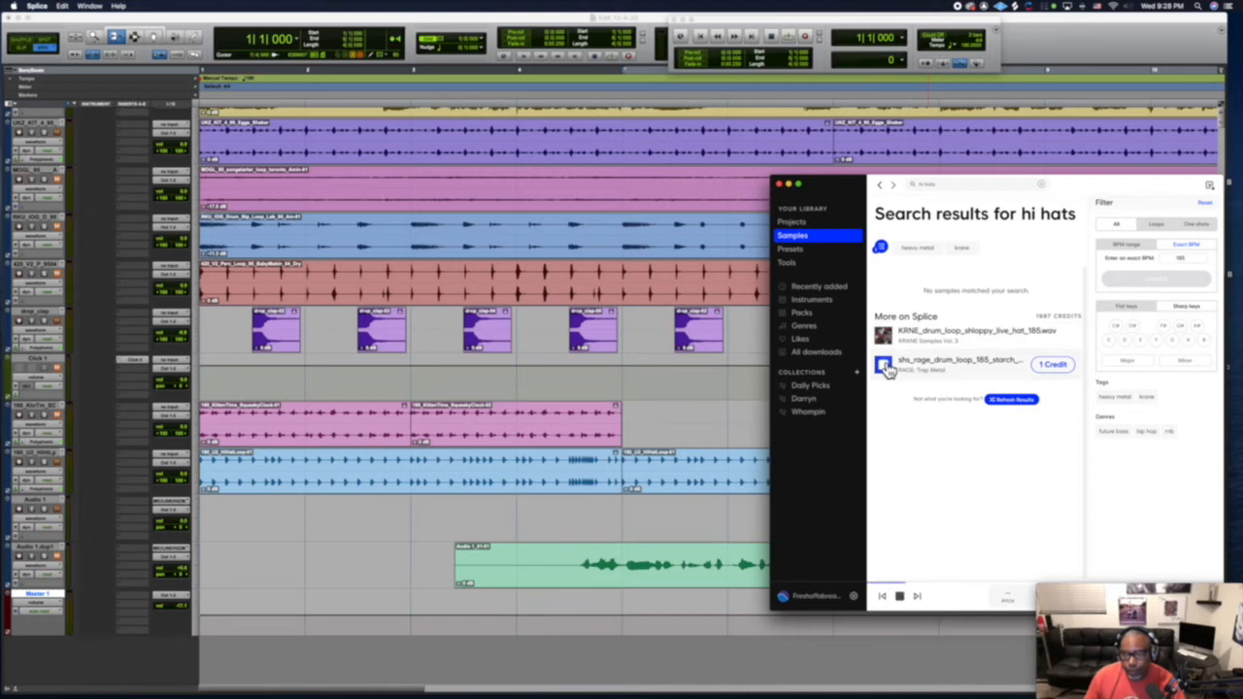
click(1053, 365)
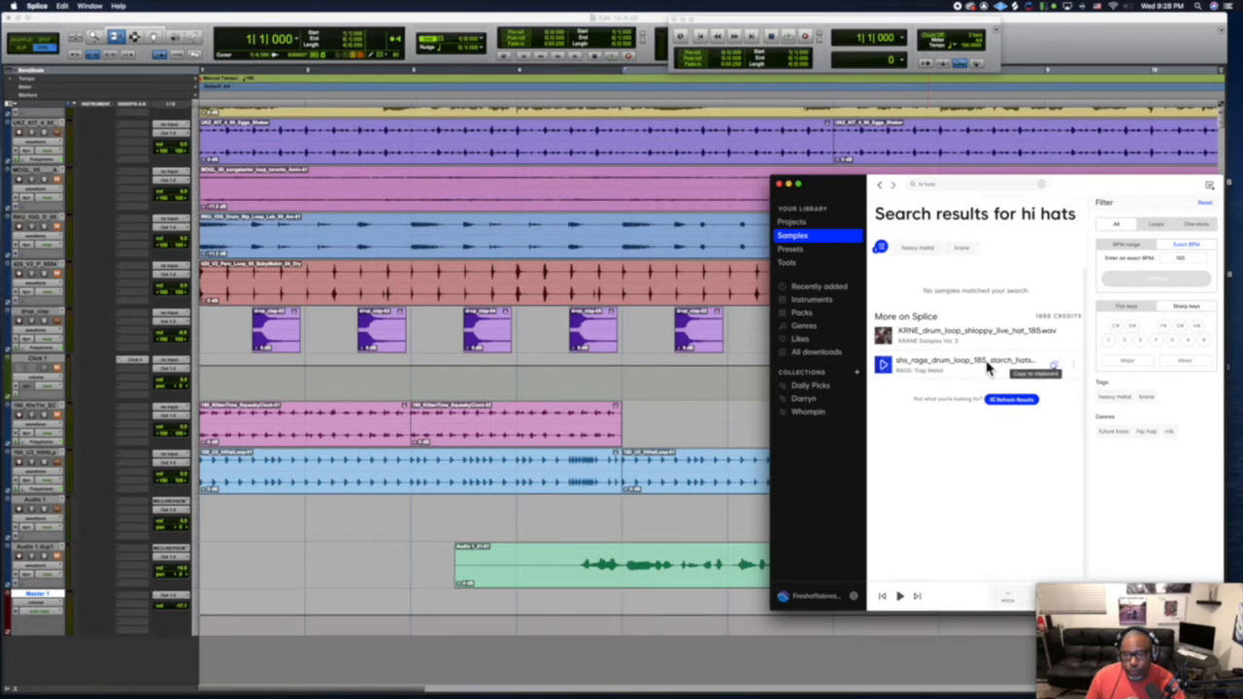
Import the starch hats sample onto a new Pro Tools track below Master 1 and move its clip to the session start with the Grabber.
drag(1049, 361, 358, 666)
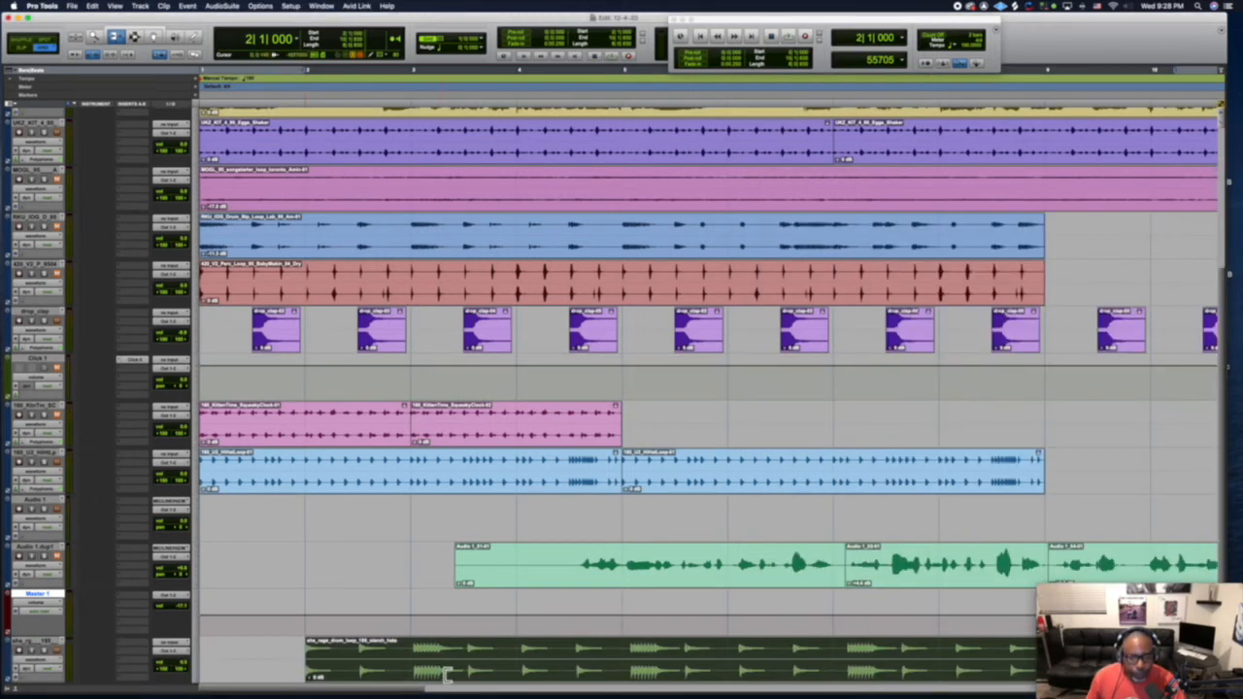
click(154, 39)
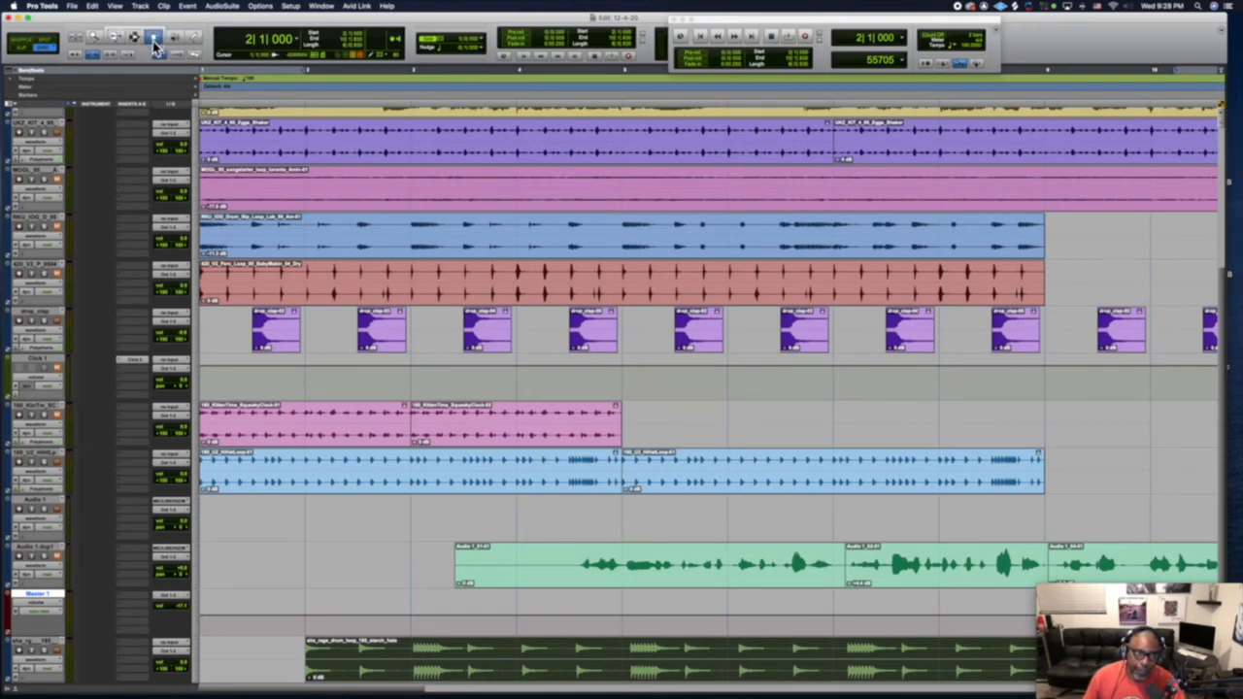
scroll(323, 289, down, 2)
drag(500, 627, 355, 614)
scroll(355, 615, right, 3)
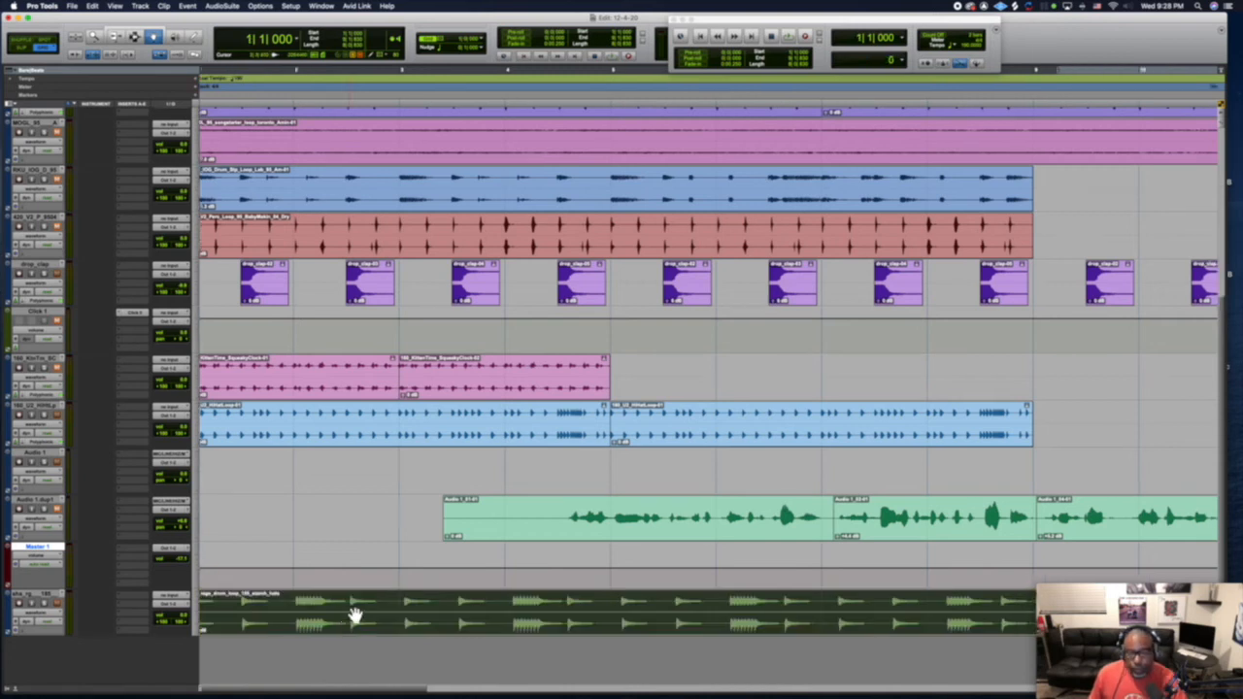
scroll(356, 616, left, 3)
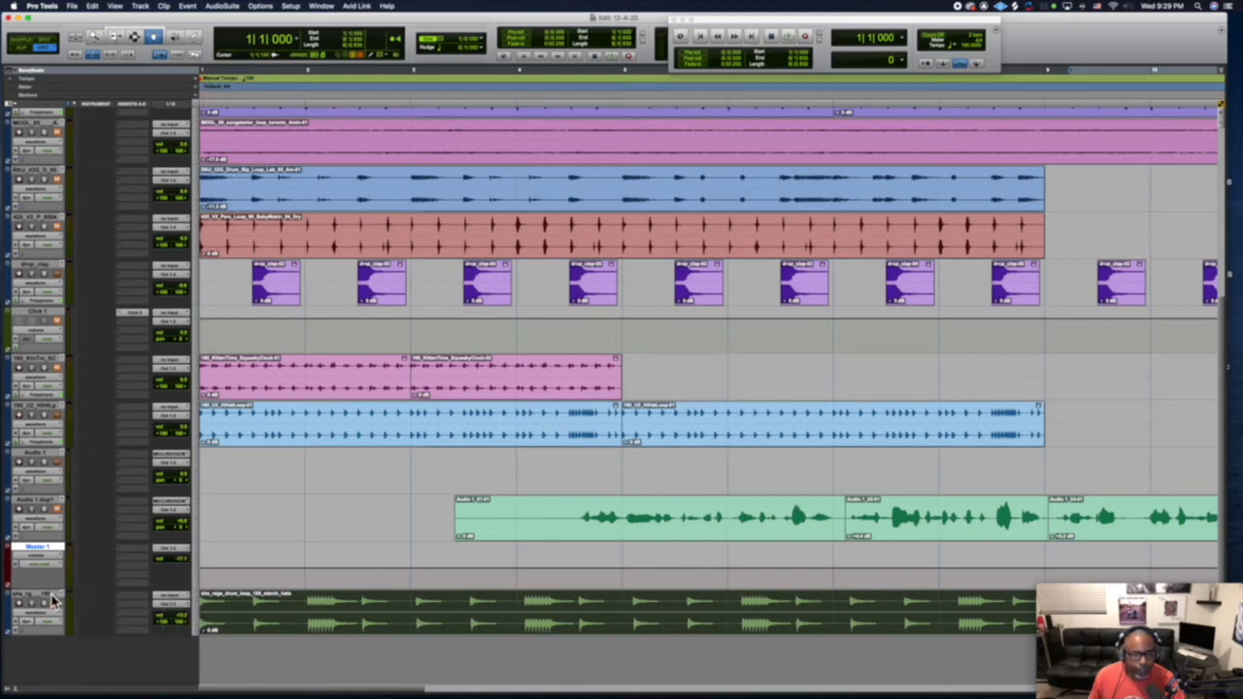
Move the starch hats track directly beneath the Inst 2.cm track and raise its volume while playing the session.
drag(53, 602, 112, 233)
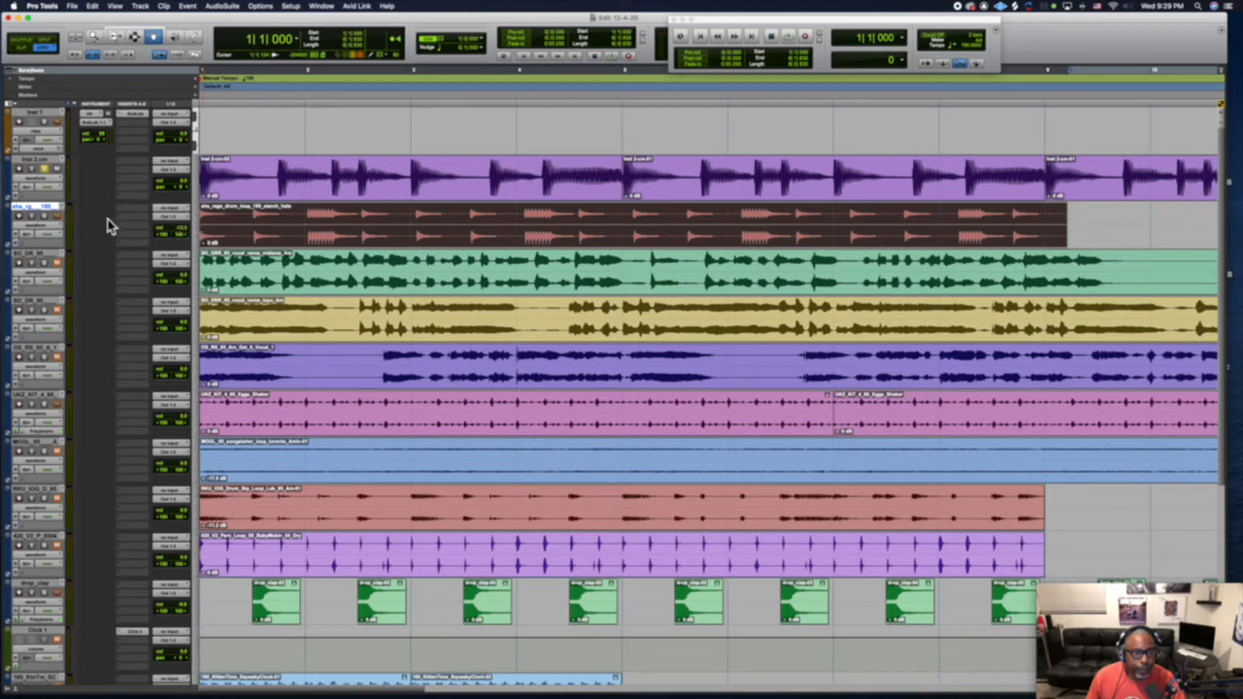
key(space)
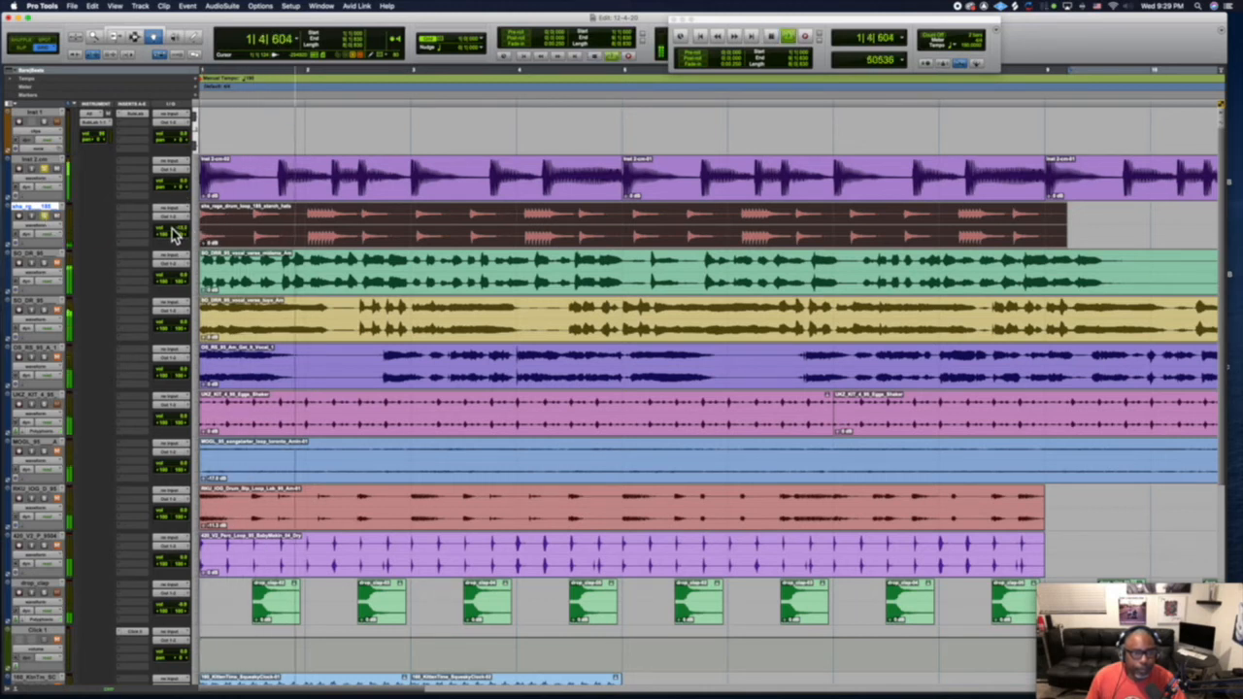
drag(169, 229, 173, 223)
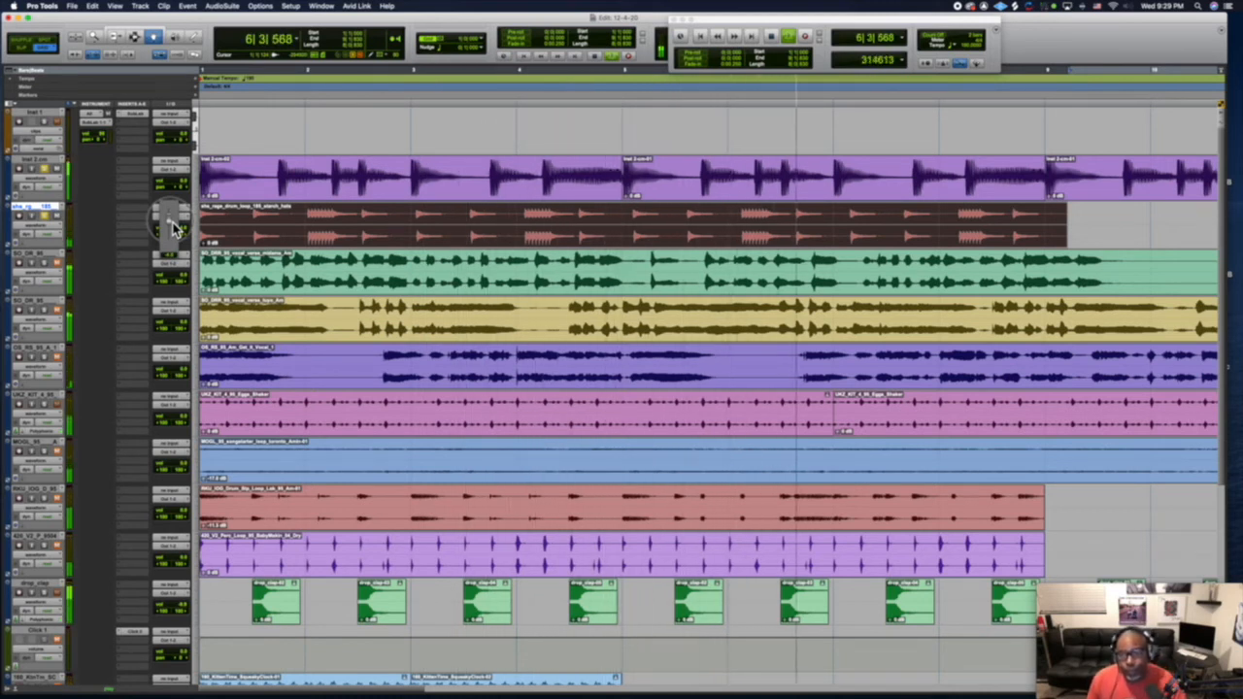
key(space)
key(Return)
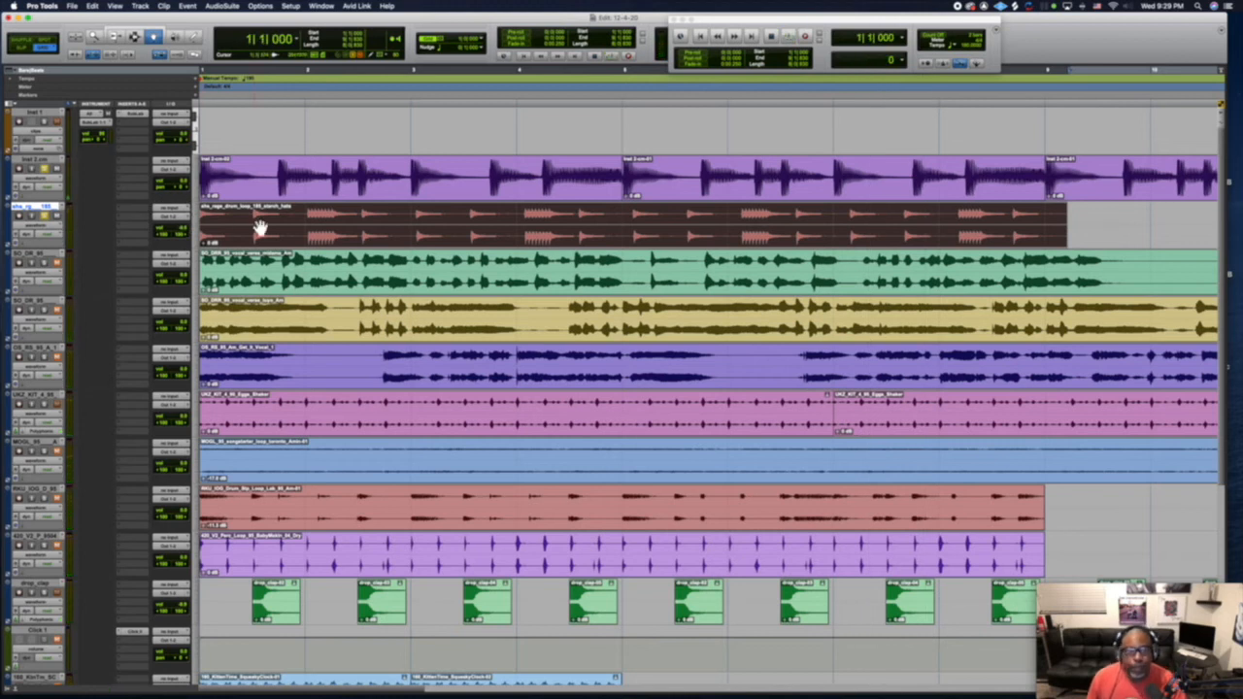
Use the Trim tool's TCE mode to compress the starch hats clip's end to bar 9, and play the result.
click(116, 38)
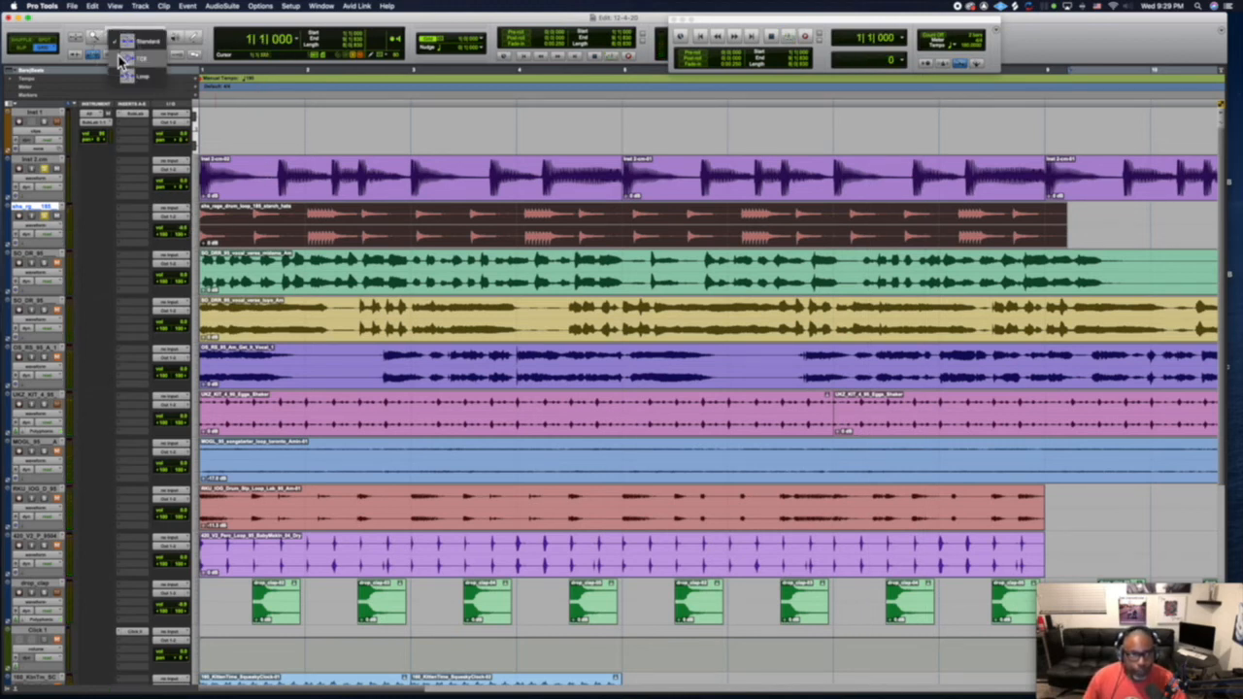
click(119, 59)
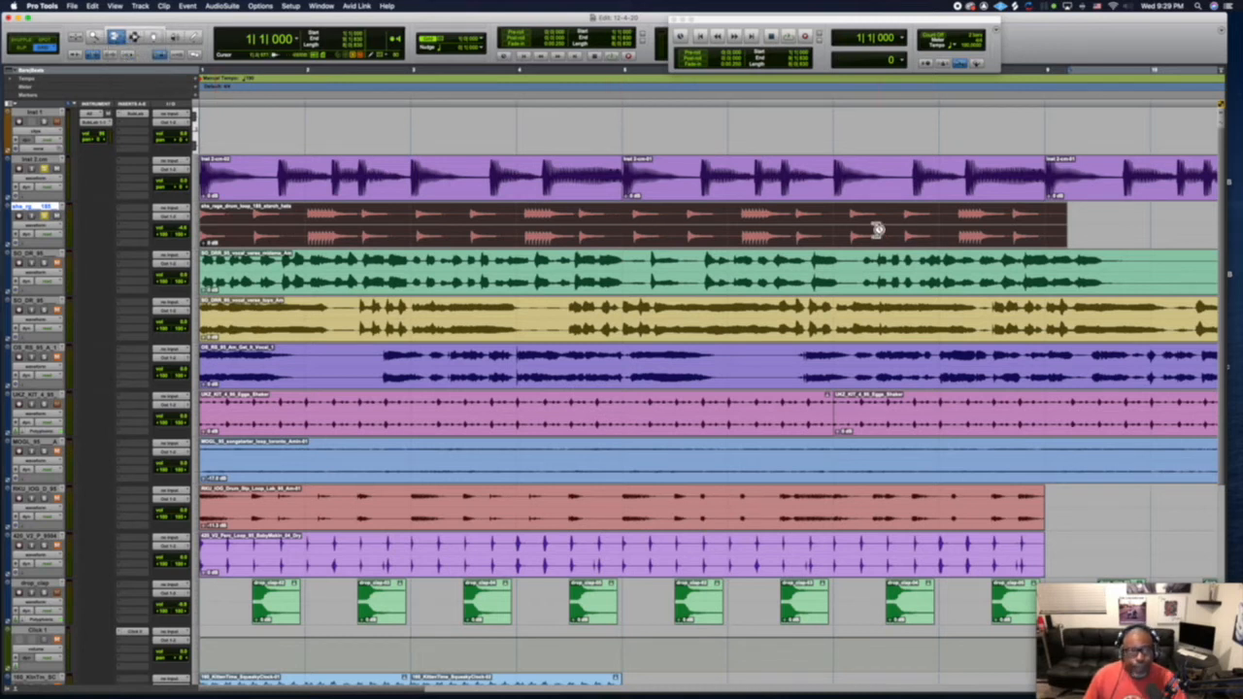
drag(1058, 234, 1047, 234)
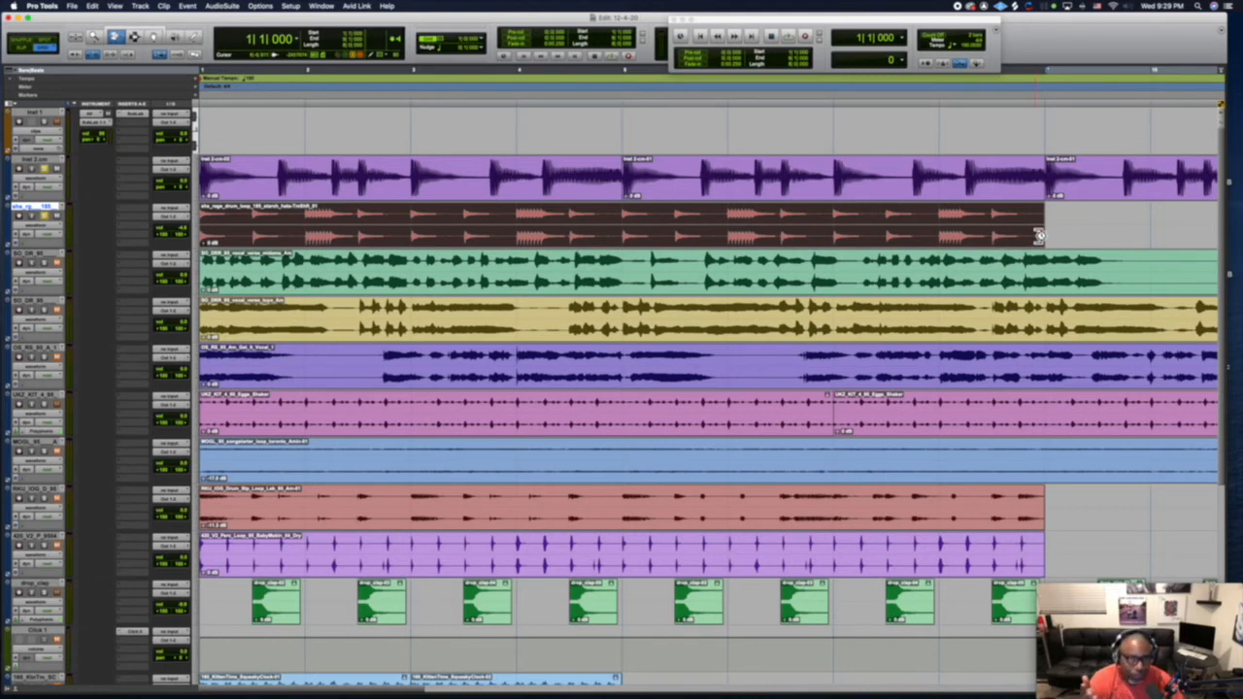
key(space)
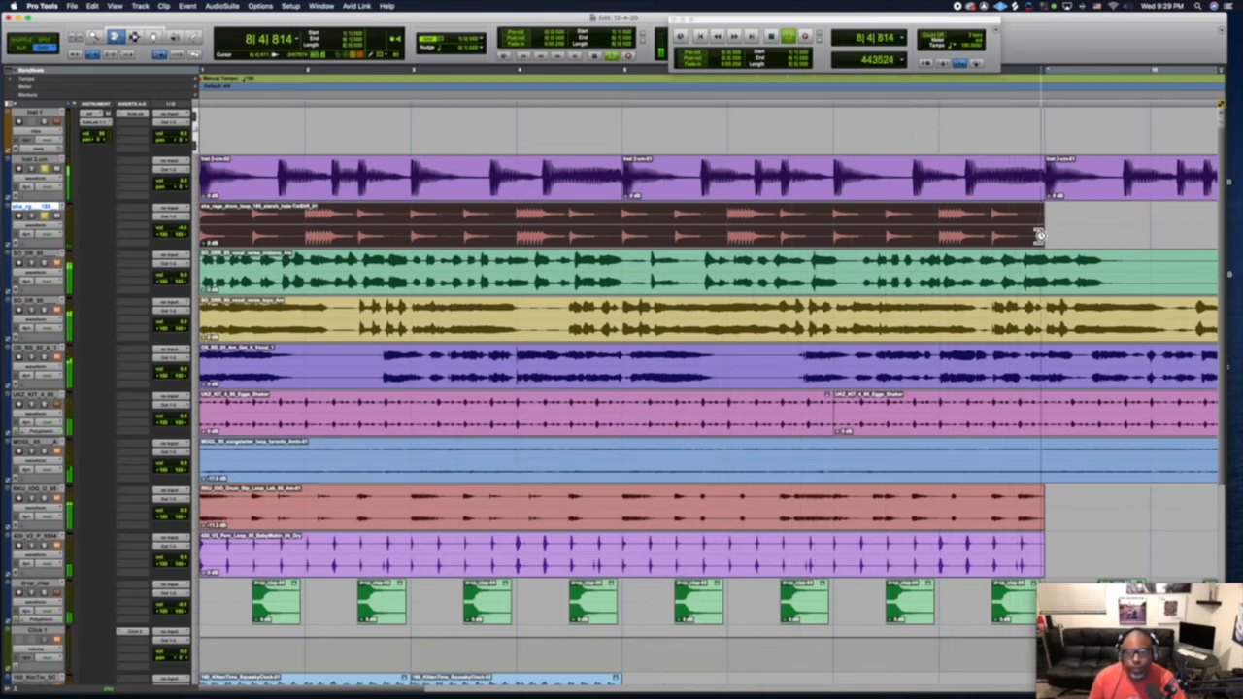
key(space)
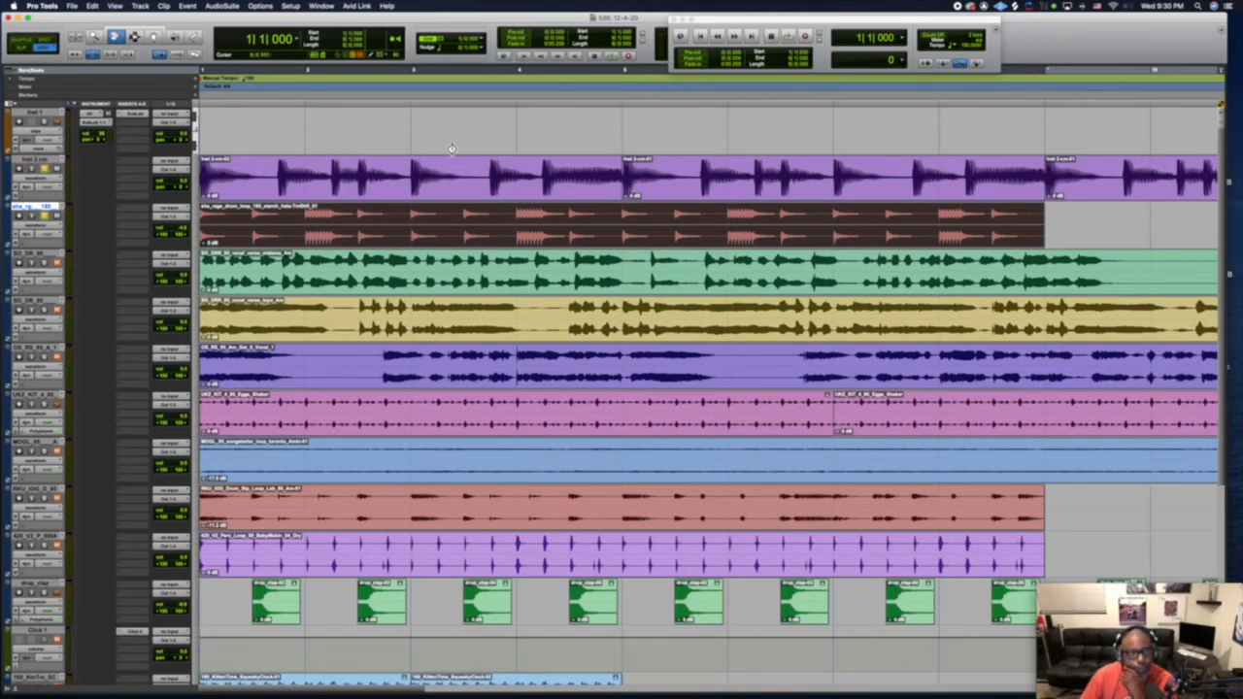
Set the Trim tool back to Standard mode and activate the Selector tool.
click(122, 43)
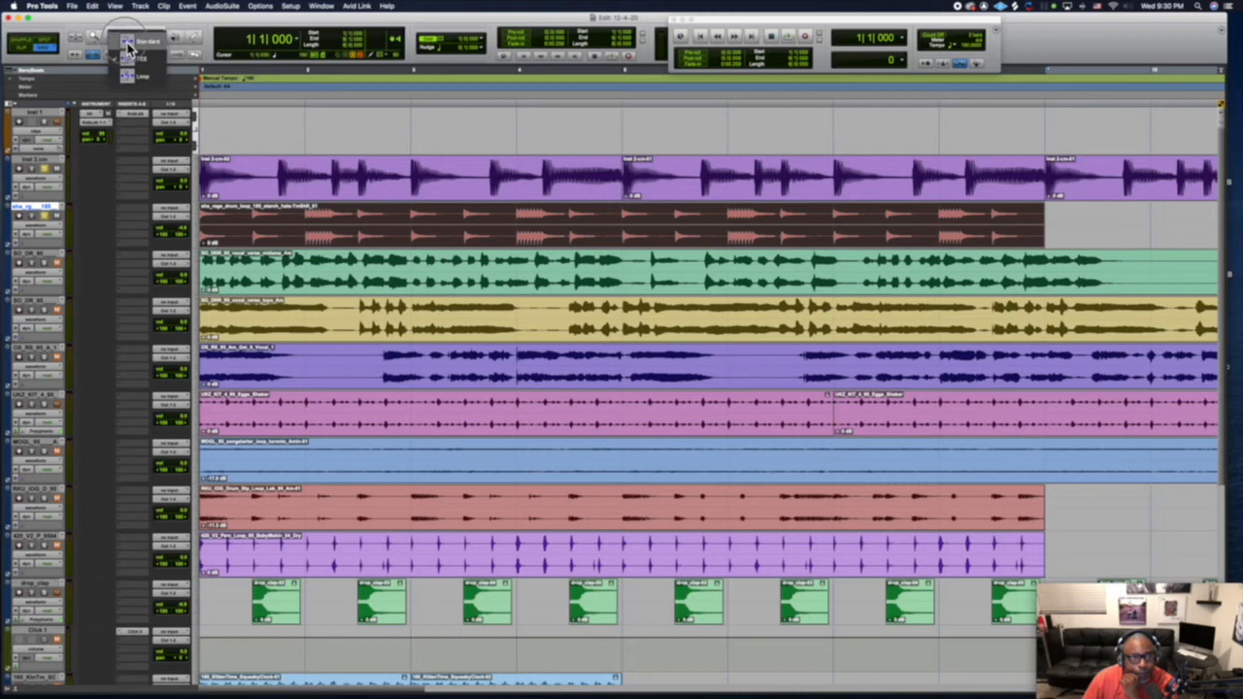
click(127, 46)
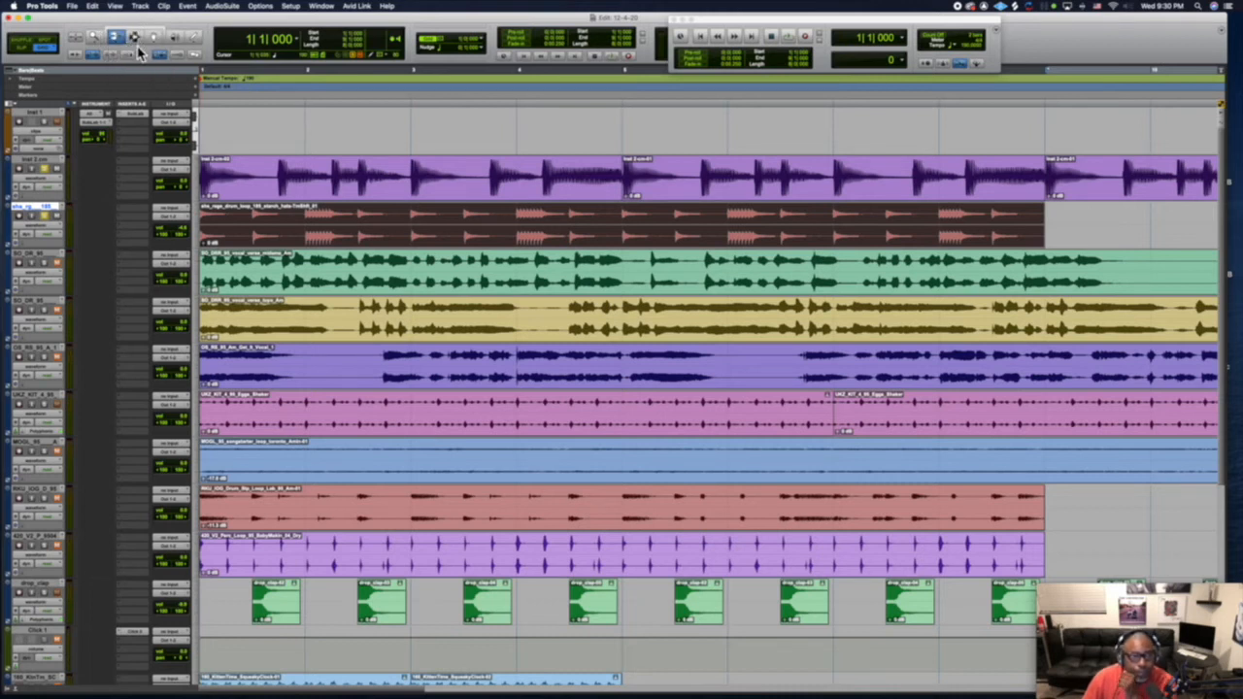
click(136, 39)
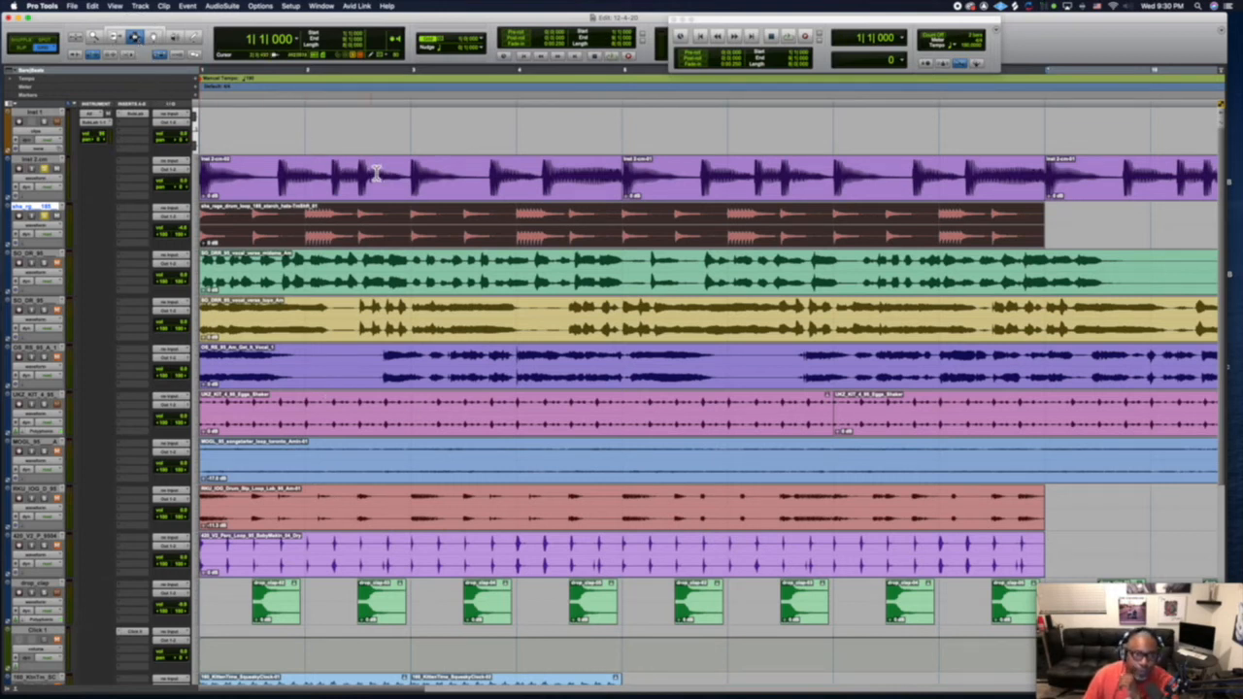
Try to select the drum hit just before bar 4 on the Inst 2.cm track in Grid mode.
drag(378, 174, 492, 177)
click(423, 128)
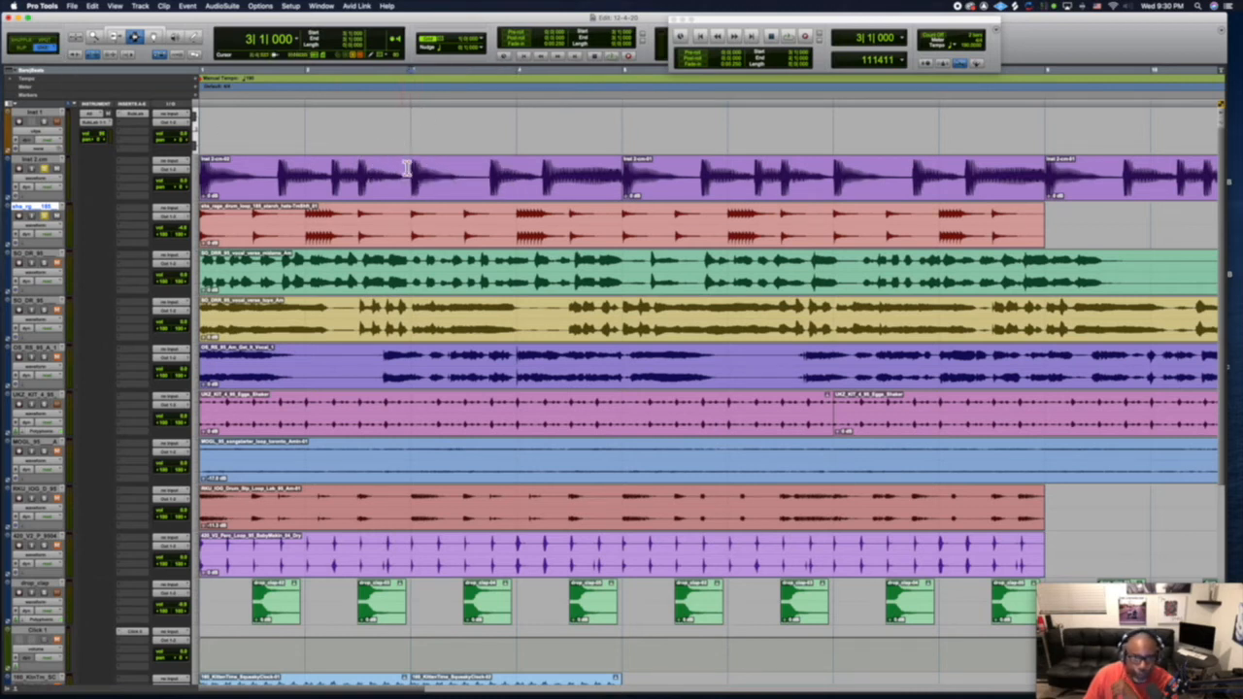
click(489, 177)
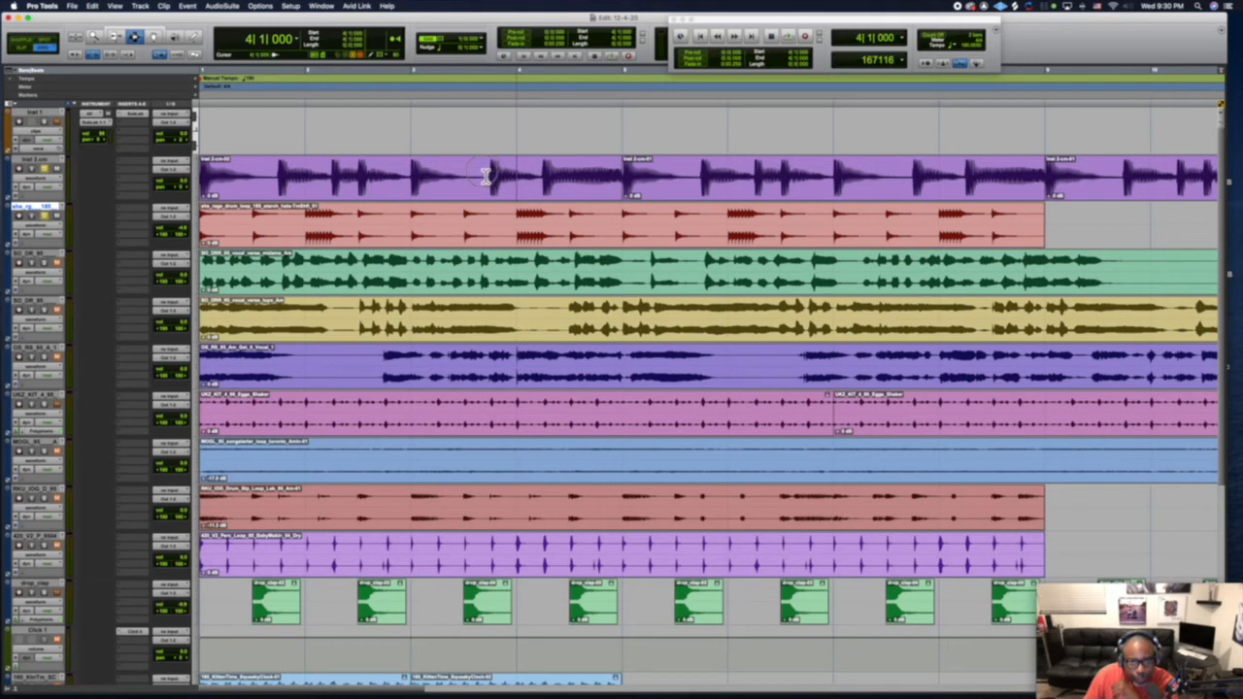
Switch to Slip mode, select the single drum hit around bar 4 on the Inst 2.cm track, and delete it.
click(21, 48)
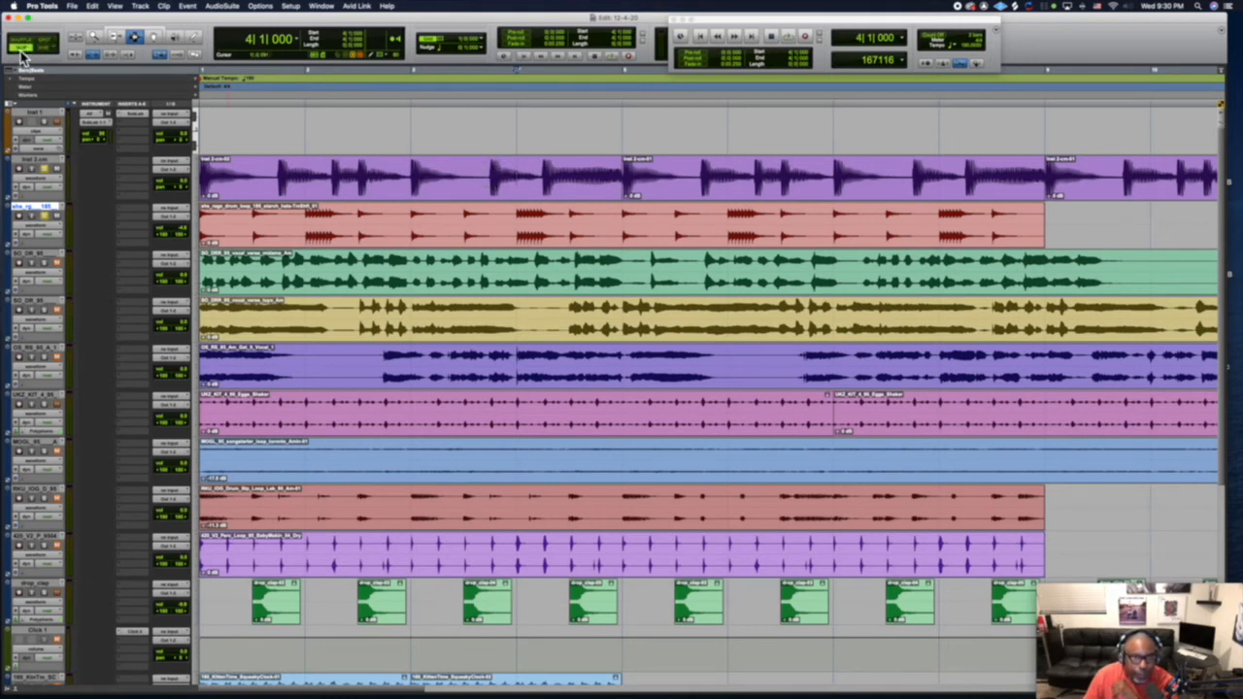
click(477, 178)
drag(477, 178, 545, 184)
click(505, 189)
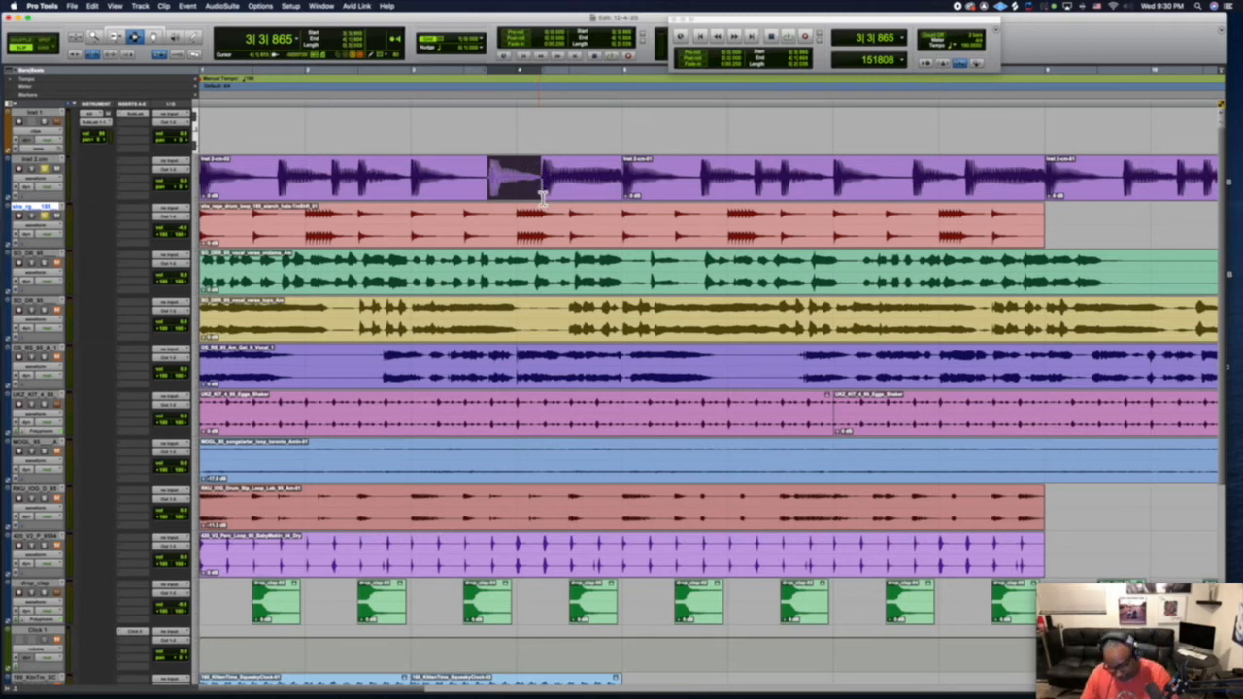
key(Delete)
Play the session from bar 1 and again from just before bar 3 to audition the gap in the Inst 2.cm track.
key(space)
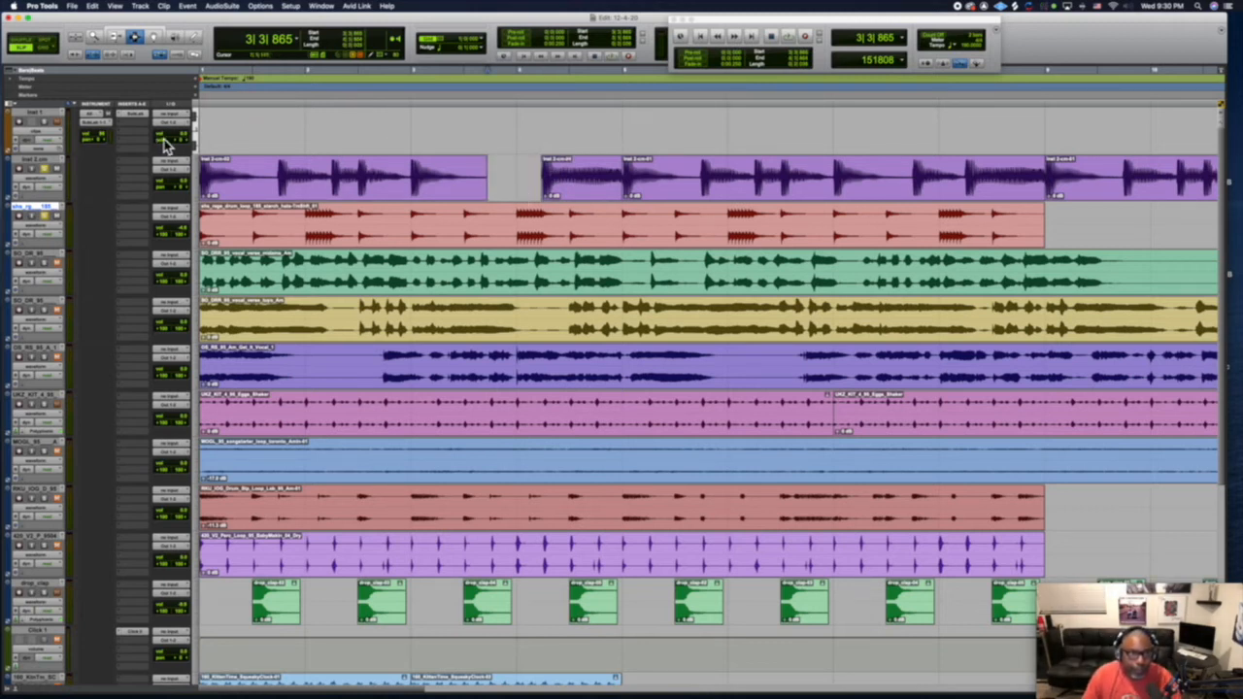
key(space)
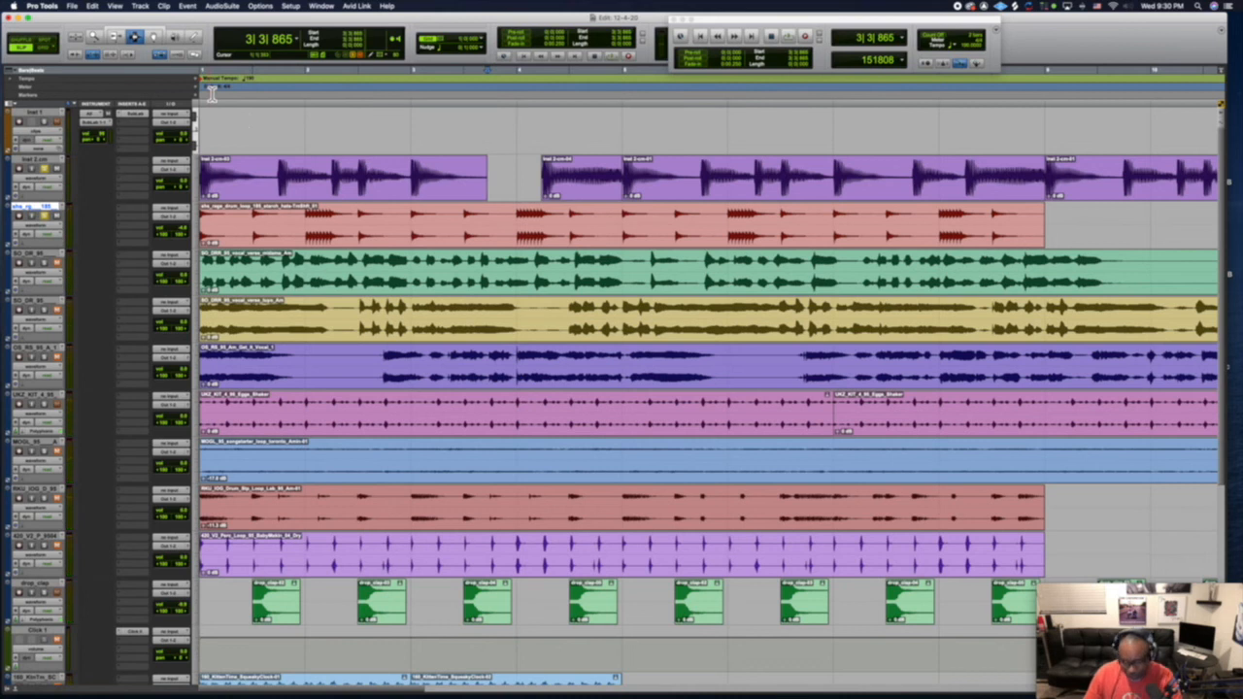
click(210, 92)
key(space)
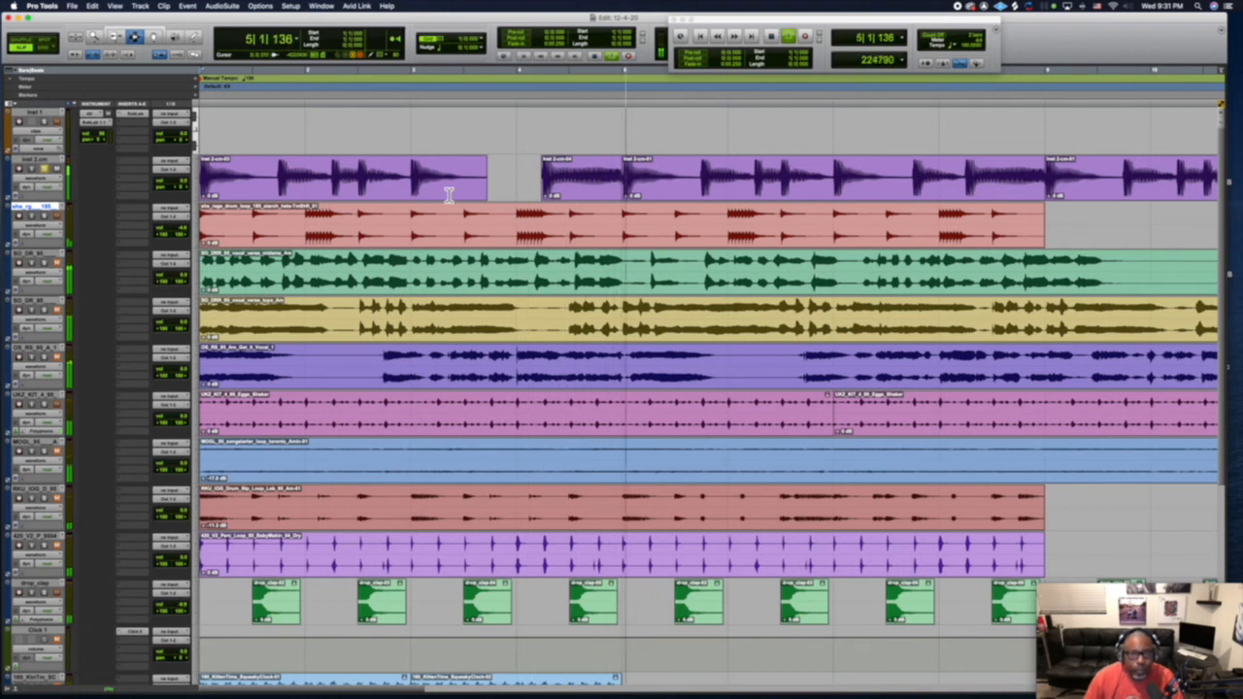
key(space)
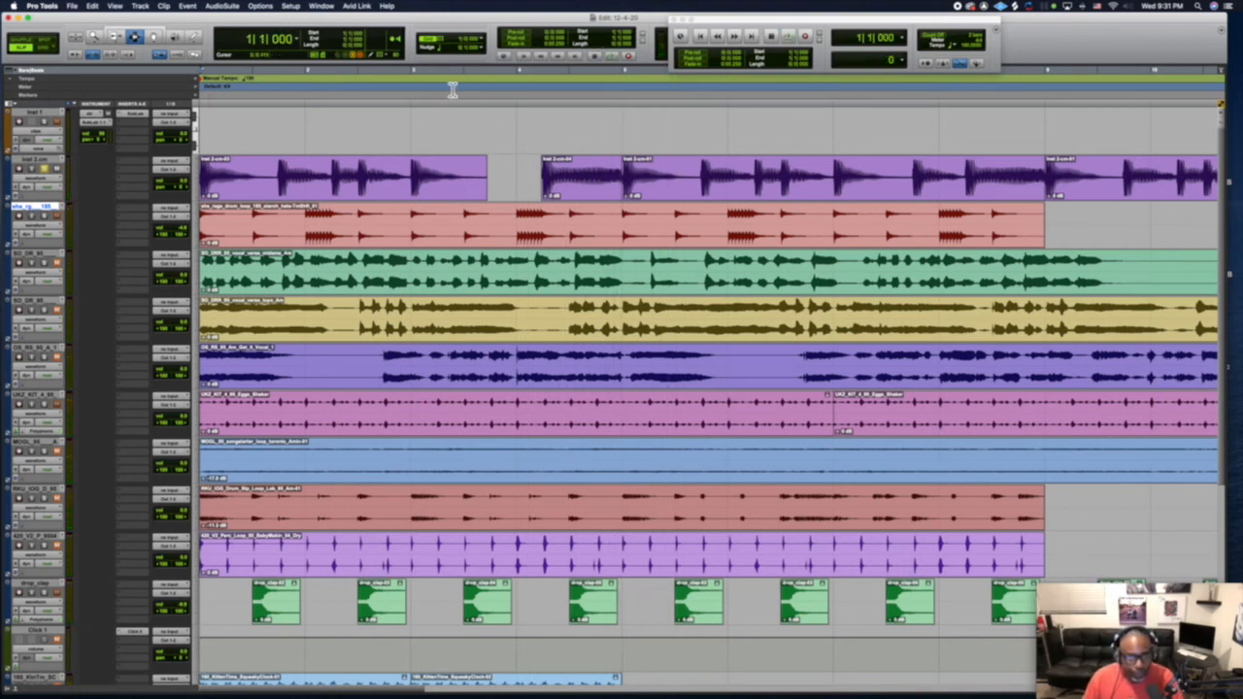
click(404, 84)
key(space)
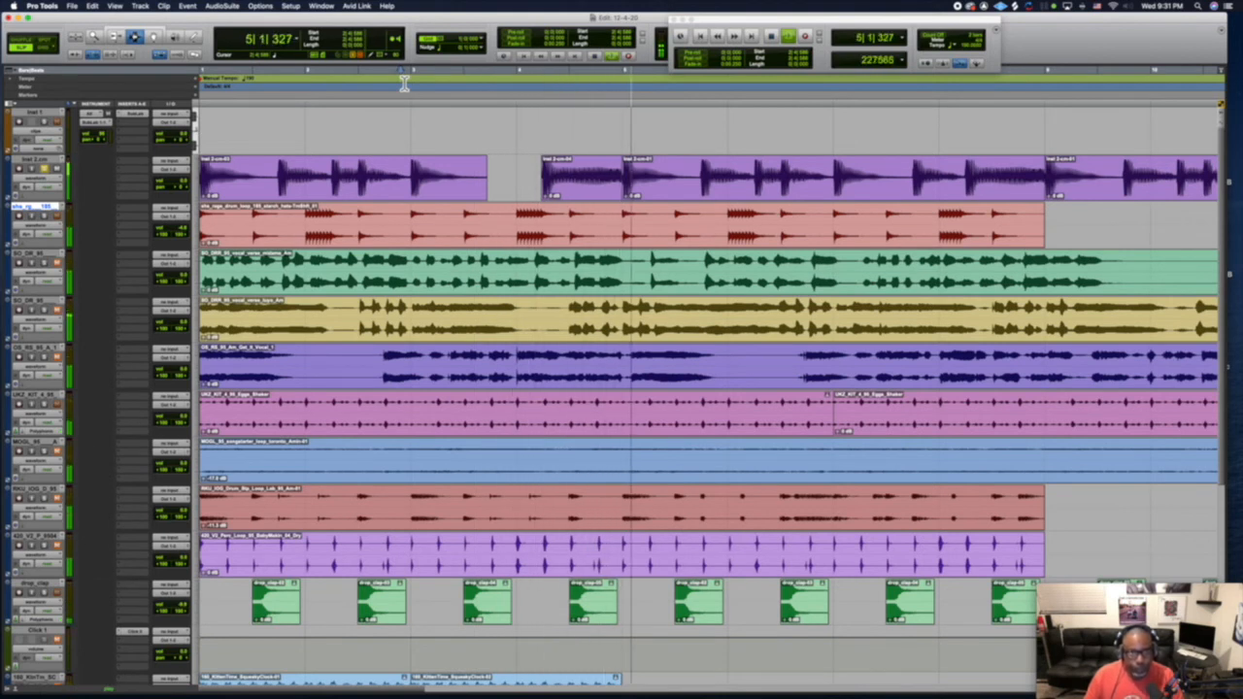
key(space)
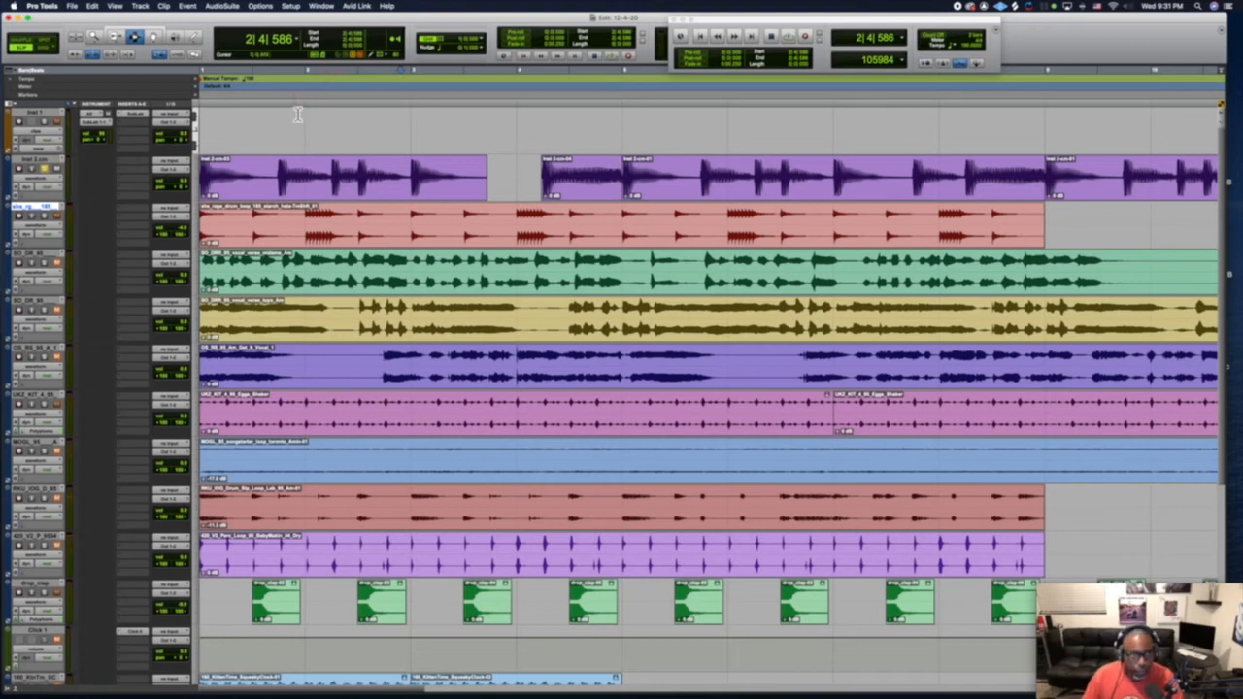
With the Smart Tool, add a short fade-out before the Inst 2.cm gap and a short fade-in after it, and play across them.
click(141, 35)
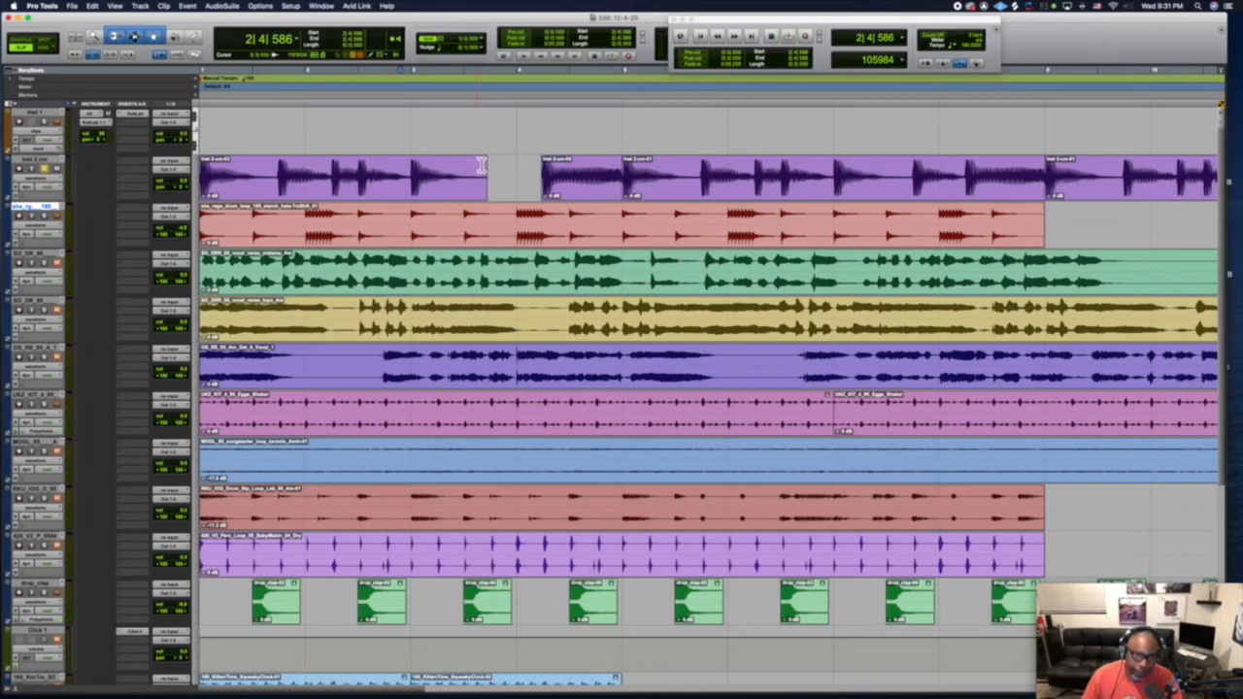
drag(487, 163, 474, 157)
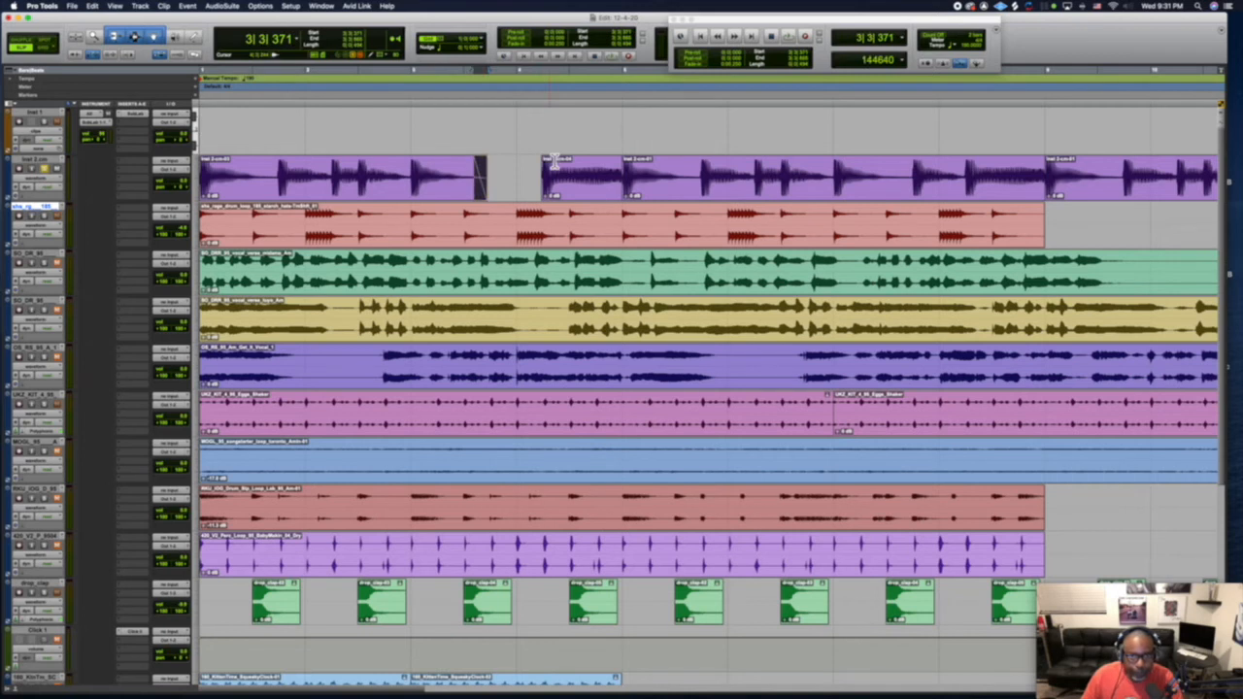
drag(549, 161, 625, 161)
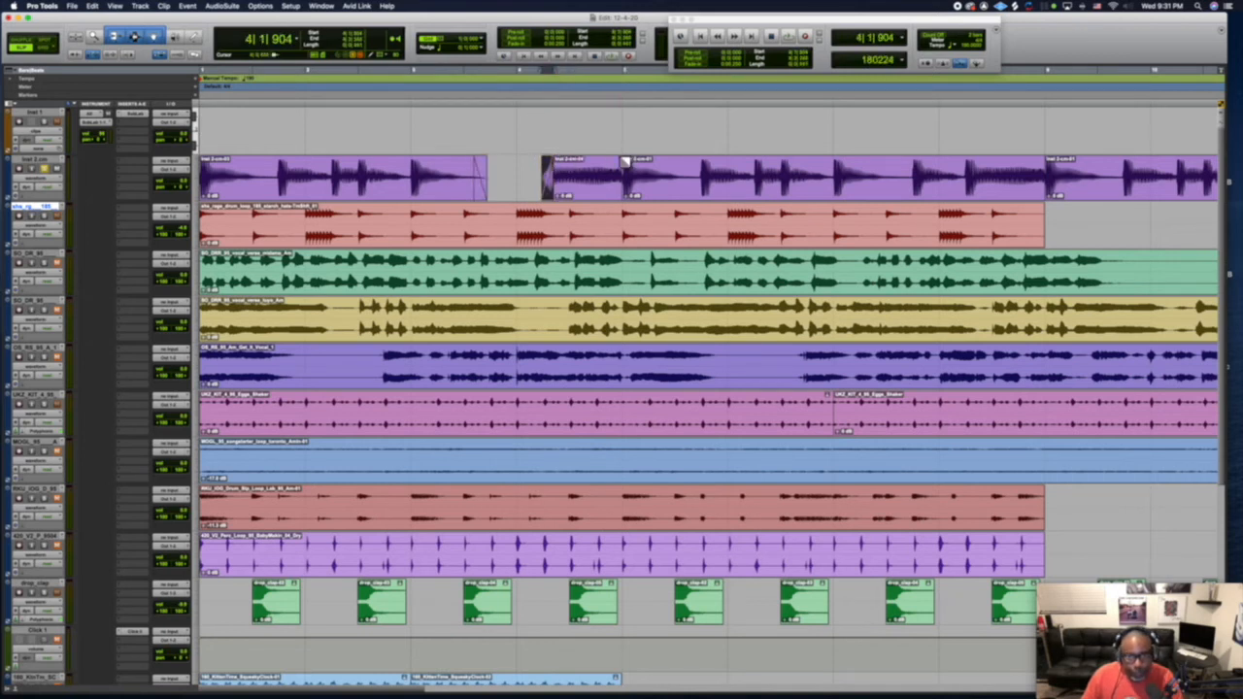
click(463, 100)
key(space)
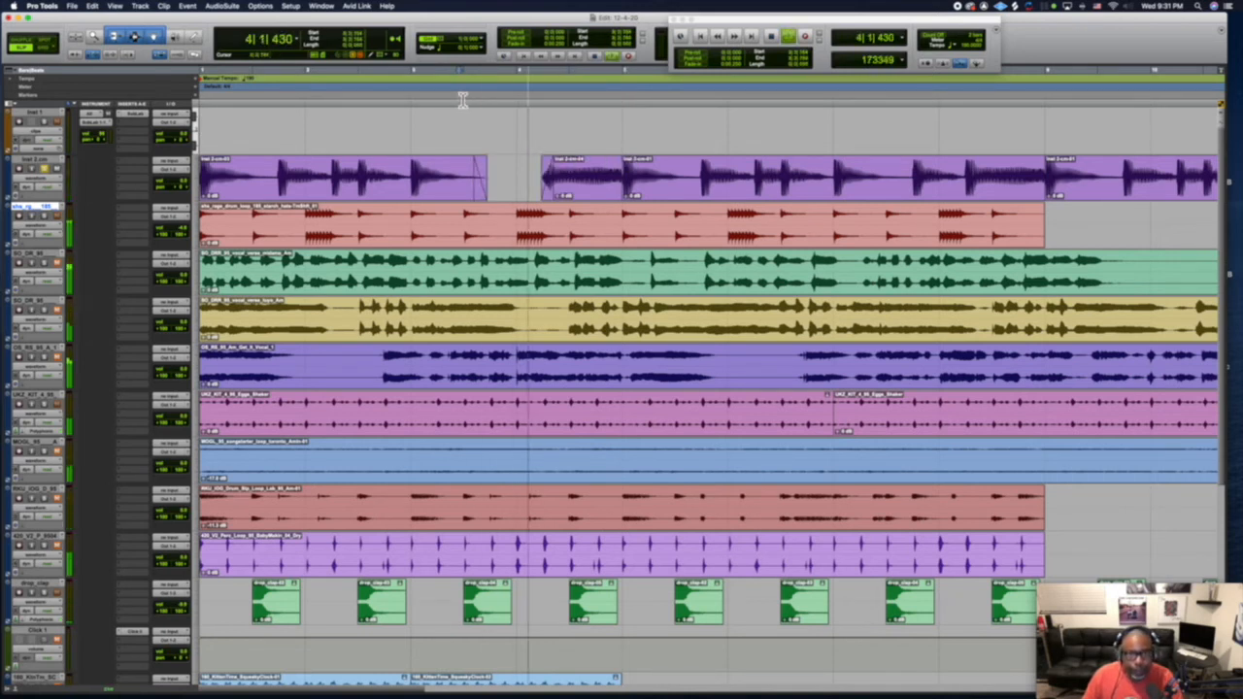
key(space)
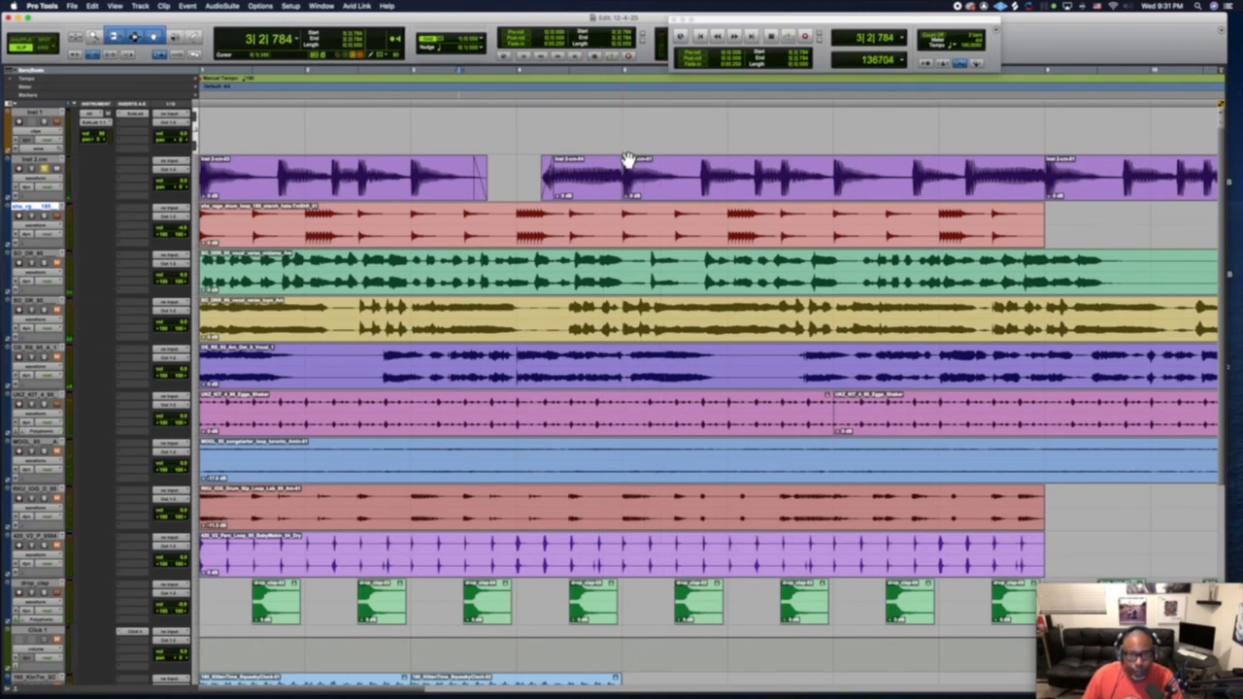
With the Smart Tool, add a short crossfade at the Inst 2.cm clip boundary at bar 5 and play from 3|2|713.
click(625, 161)
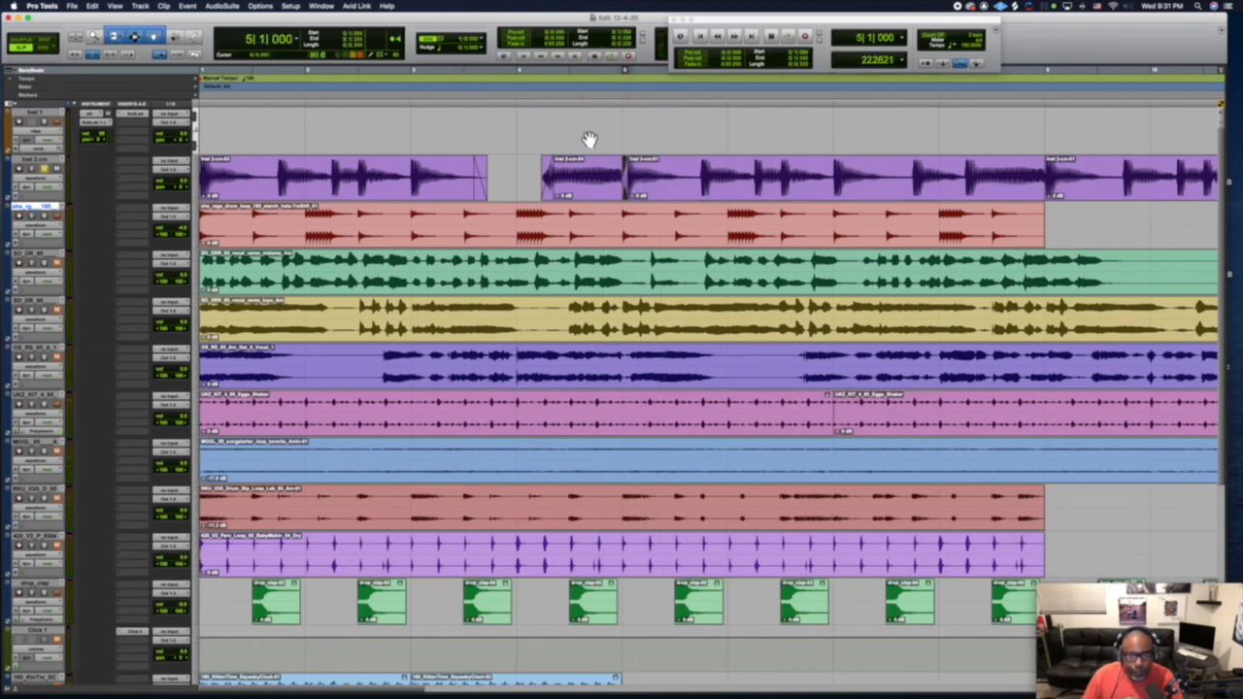
drag(620, 161, 614, 164)
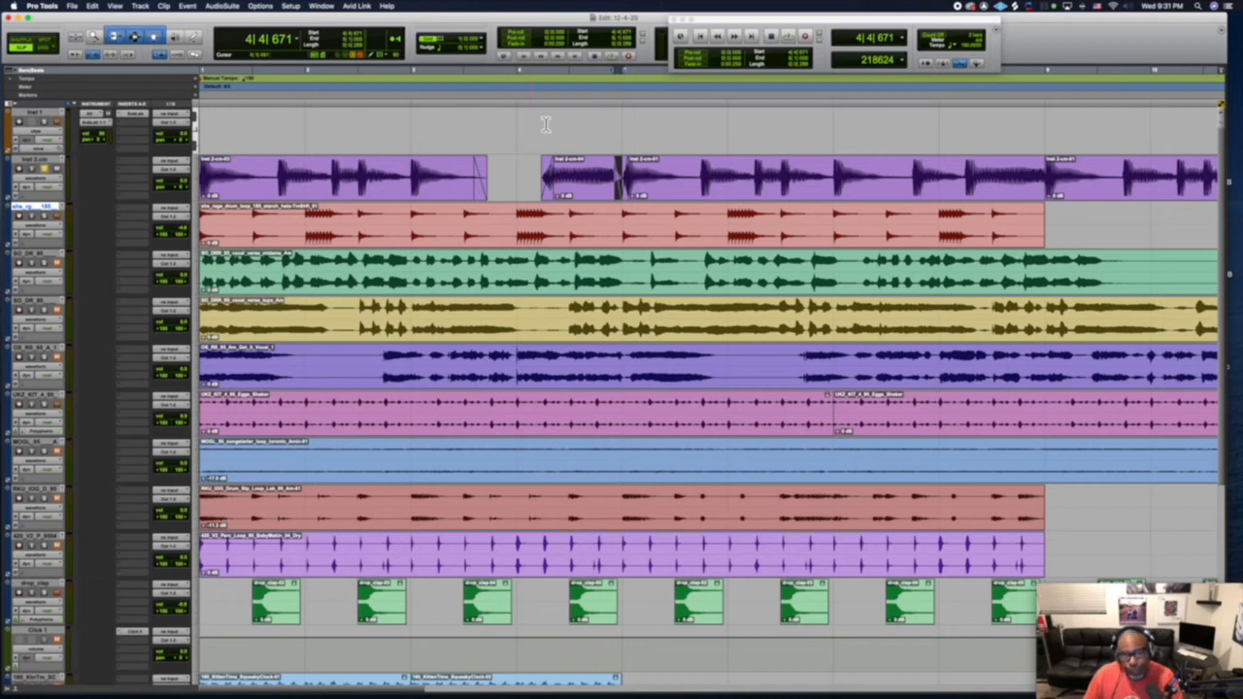
click(460, 87)
key(space)
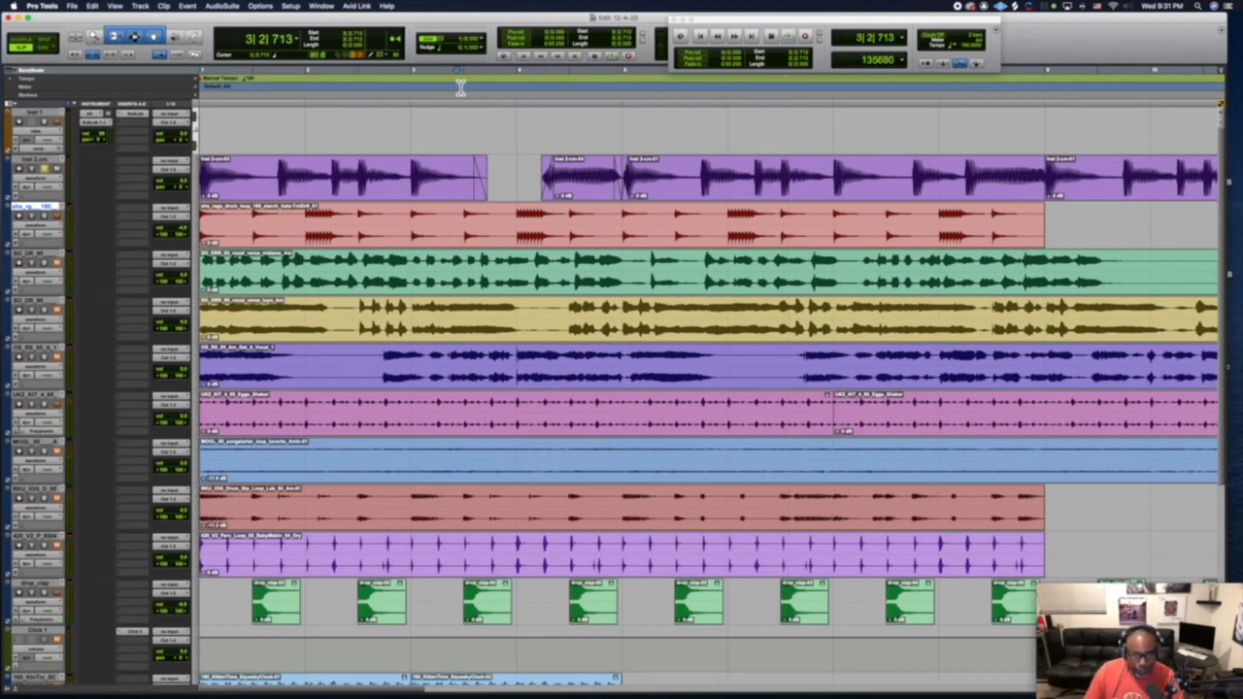
With the Selector, select bar 1 of Inst 2.cm in Grid mode, then a short section in the middle of bar 2 in Slip mode.
click(137, 41)
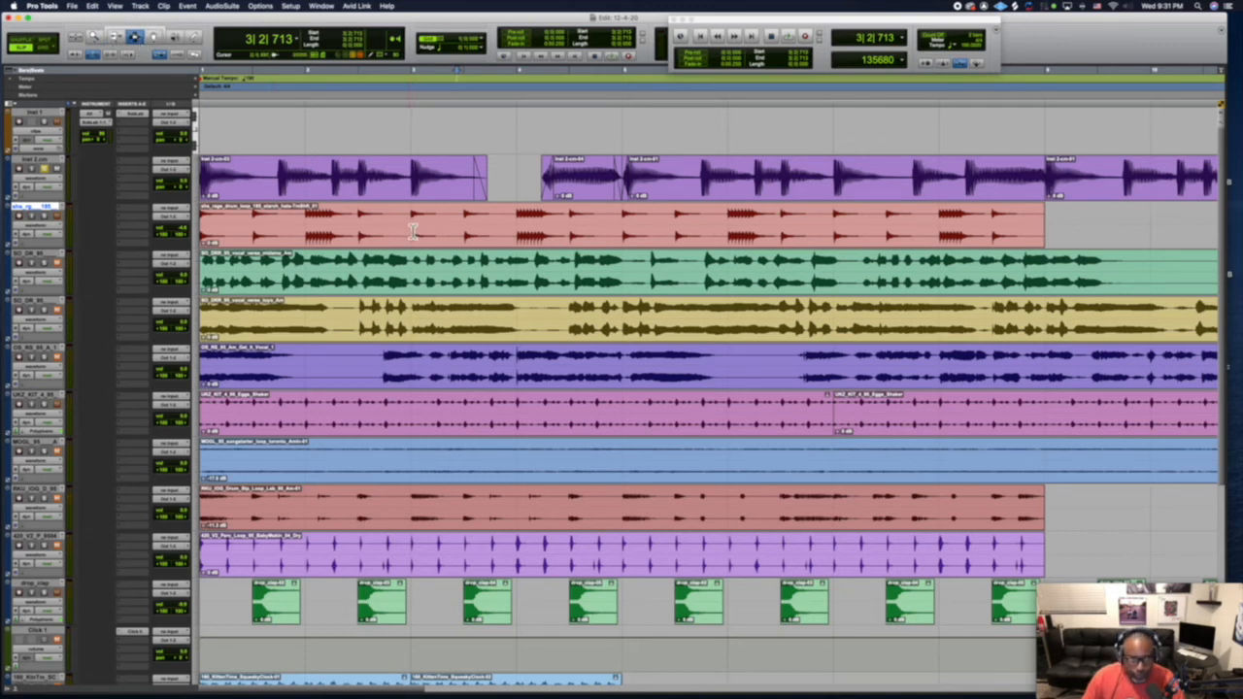
drag(410, 231, 449, 233)
drag(494, 275, 441, 317)
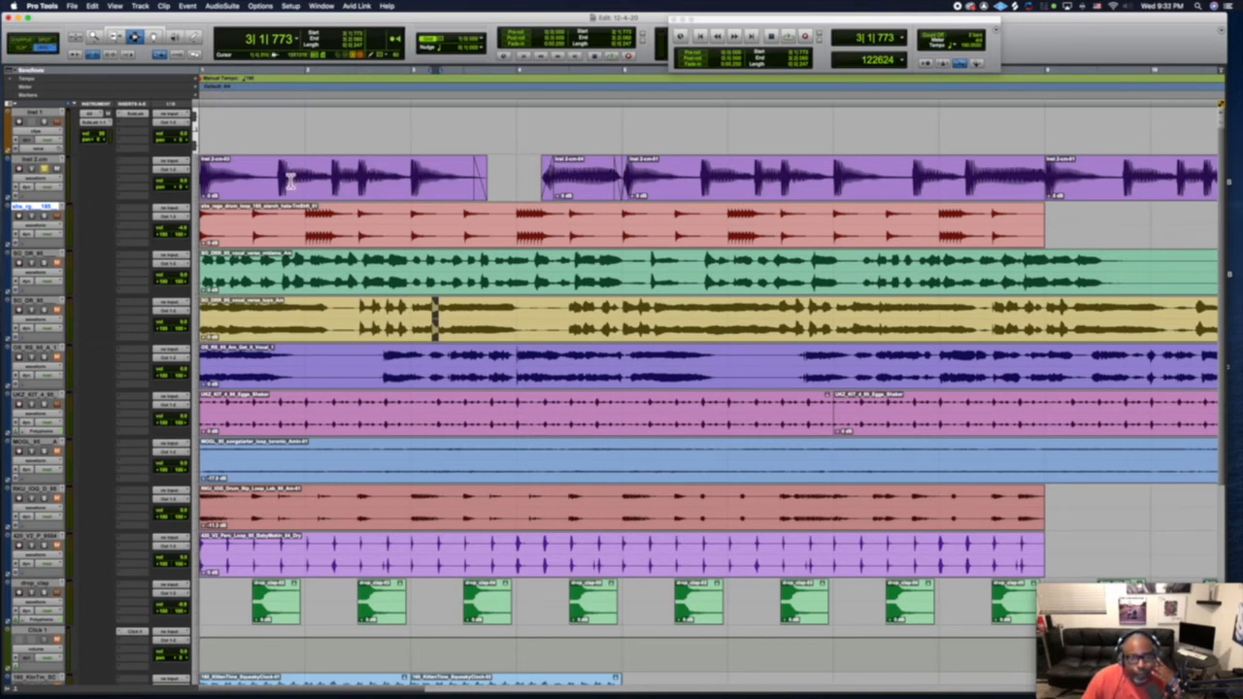
drag(297, 177, 198, 175)
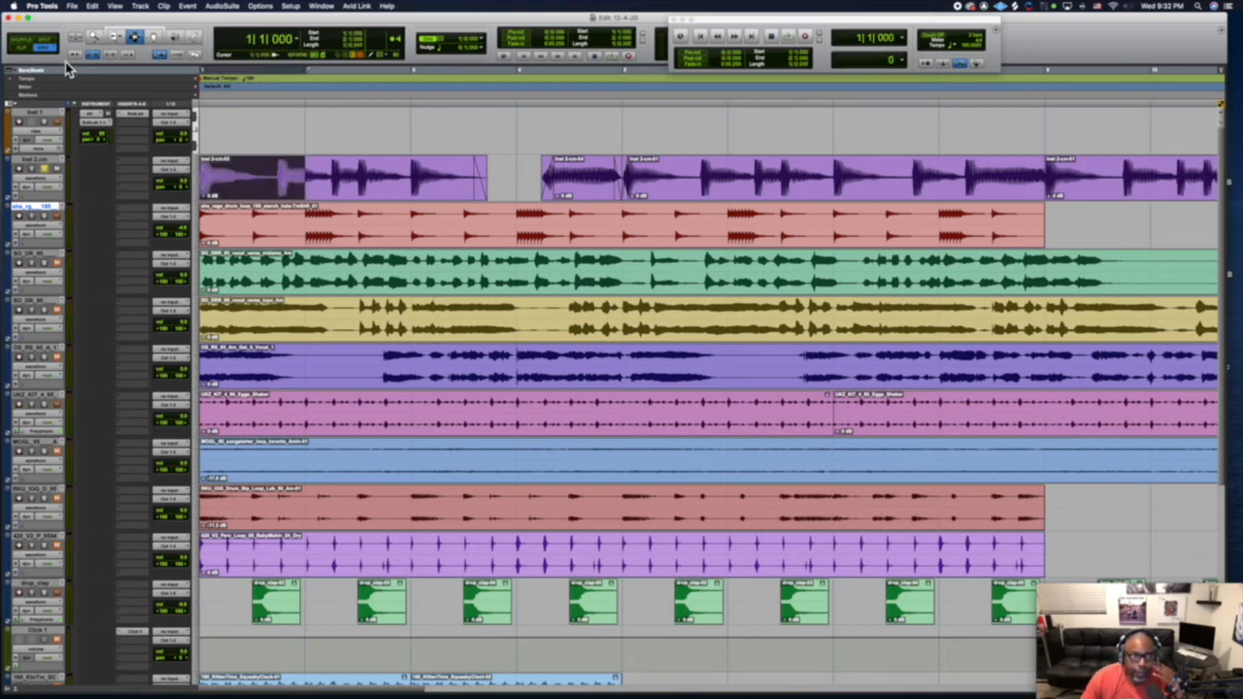
click(27, 48)
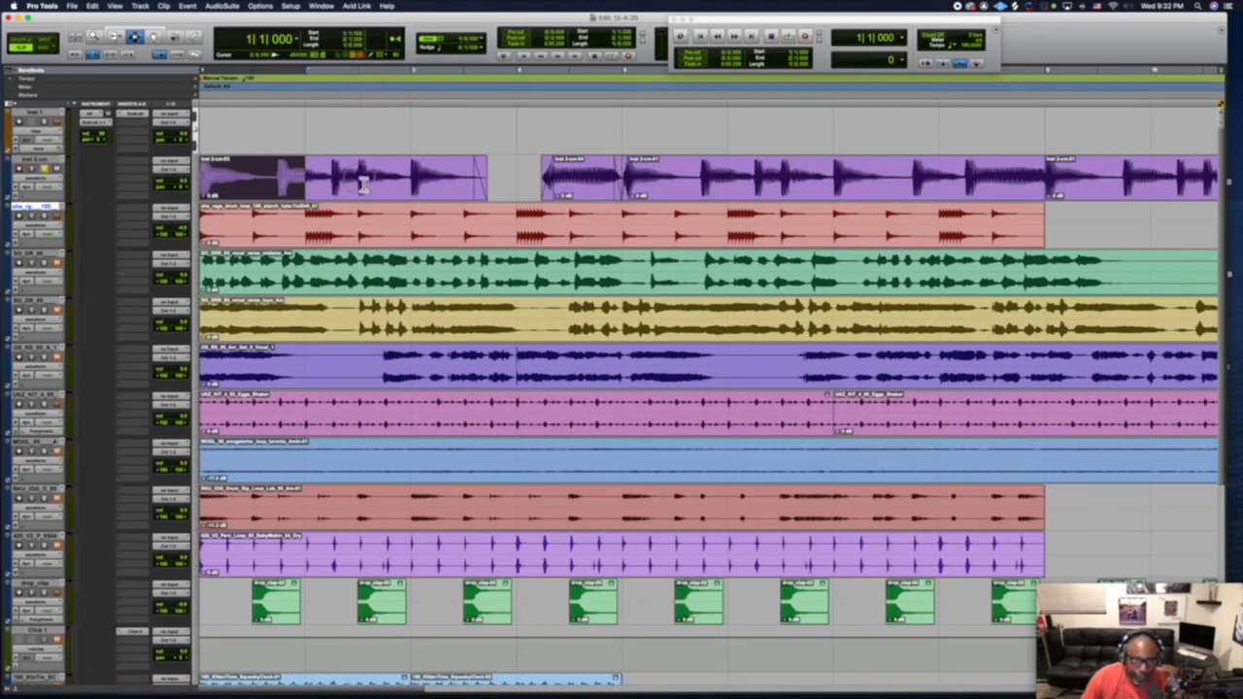
drag(362, 185, 369, 177)
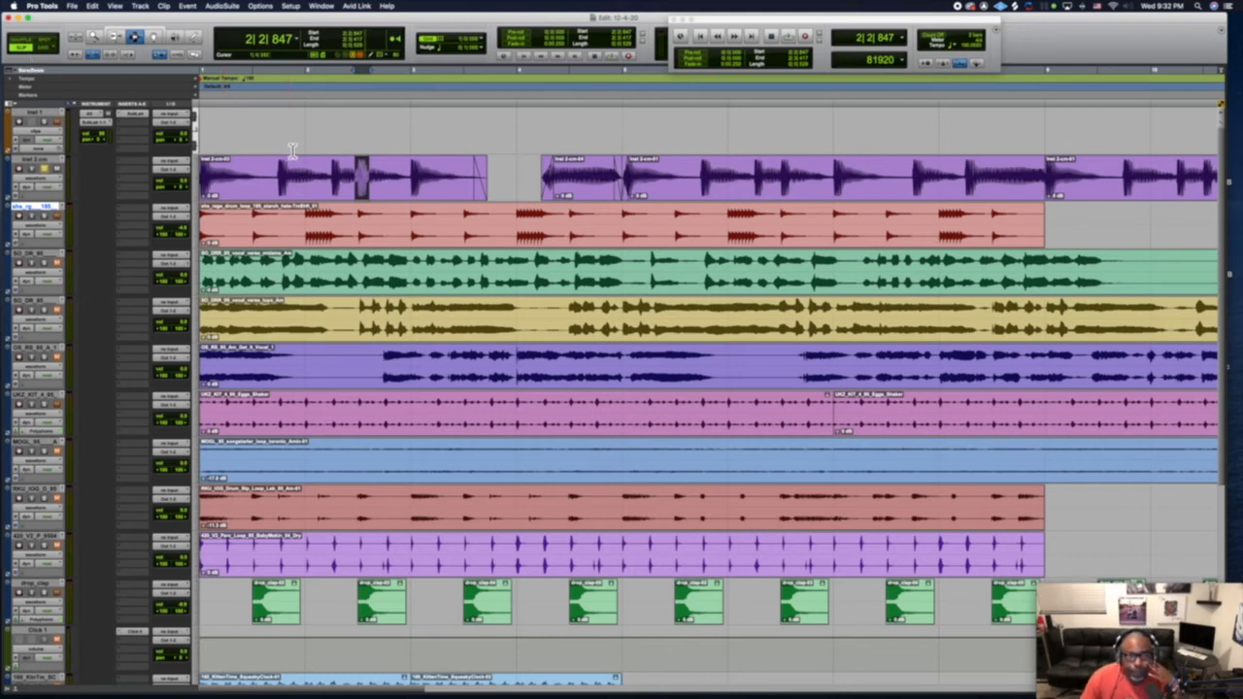
Undo the fades and the drum hit deletion on Inst 2.cm, then place the edit cursor at 3|1|632 on Inst 1.
key(super+z)
key(super+z)
key(super+z)
key(super+z)
key(super+z)
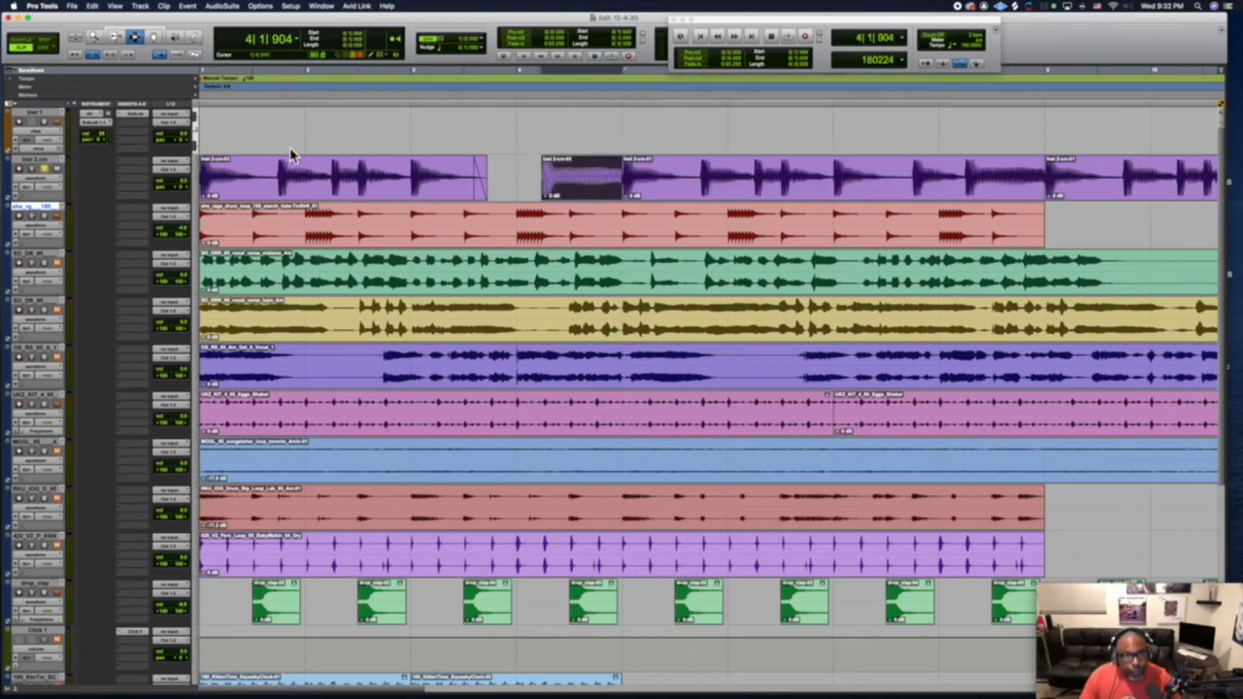
click(431, 121)
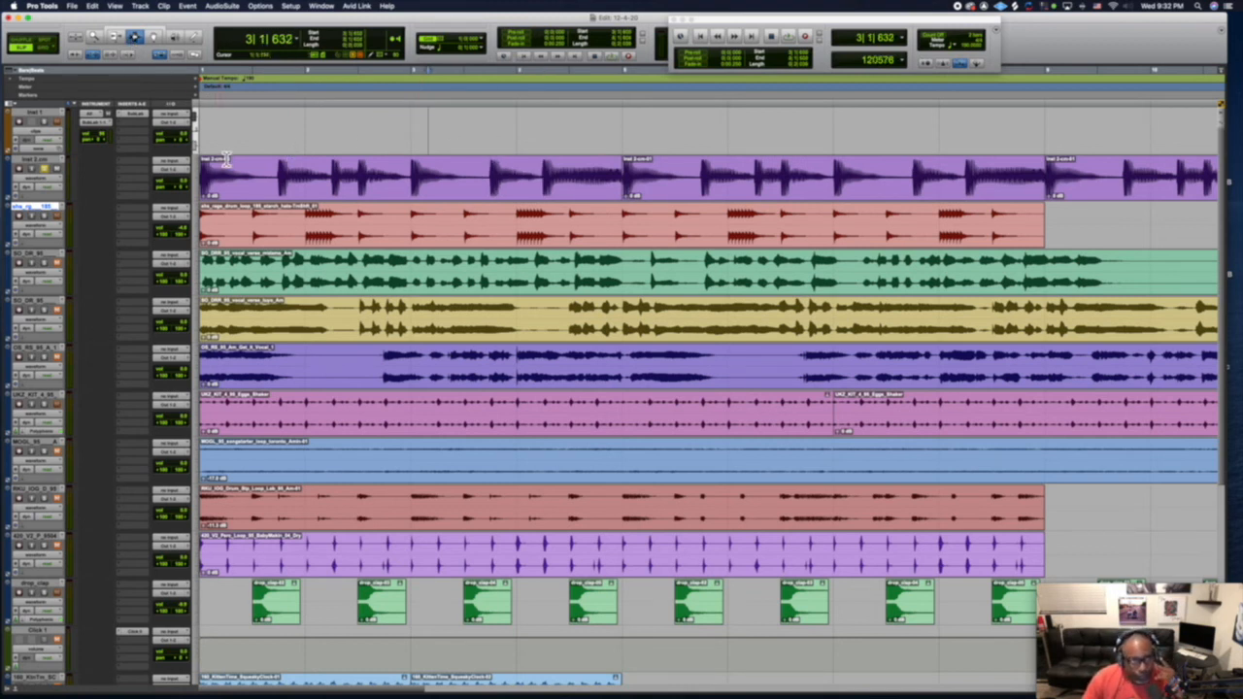
With the Grabber, nudge the third drop_clap clip slightly later in Slip mode, then snap it to bar 4 in Grid mode.
click(155, 38)
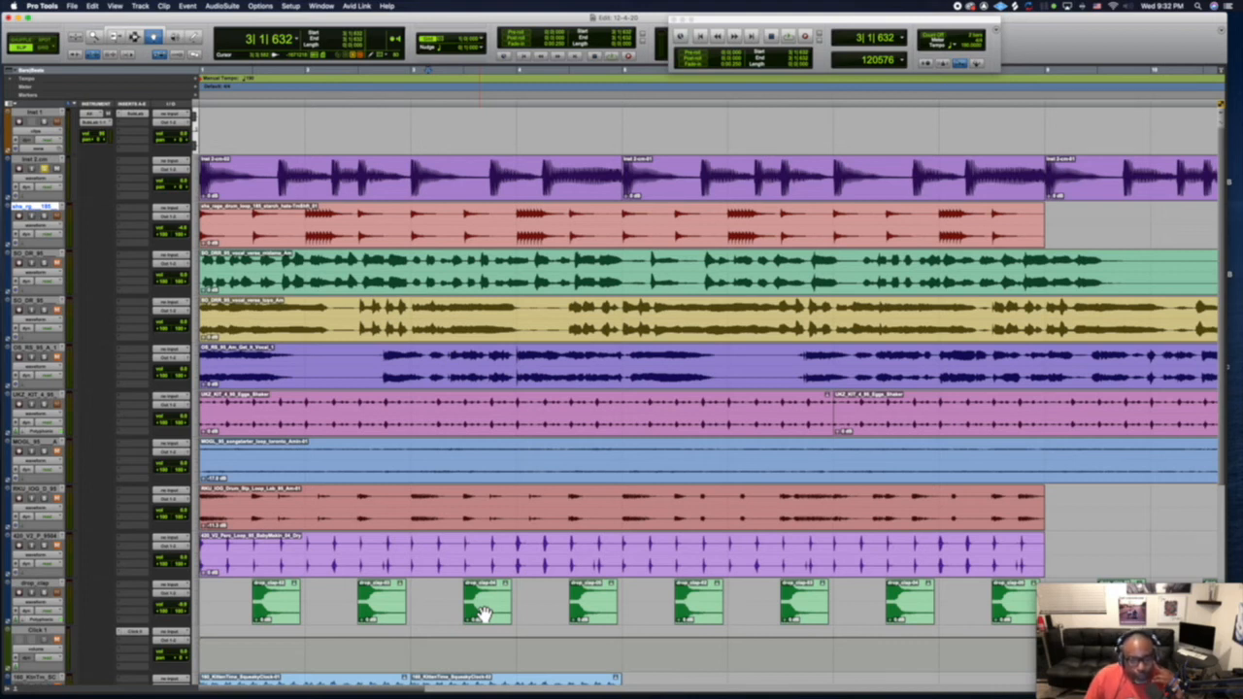
mouse_move(483, 614)
mouse_down()
mouse_move(472, 614)
mouse_move(498, 618)
mouse_move(467, 616)
mouse_move(507, 614)
mouse_move(491, 614)
mouse_up()
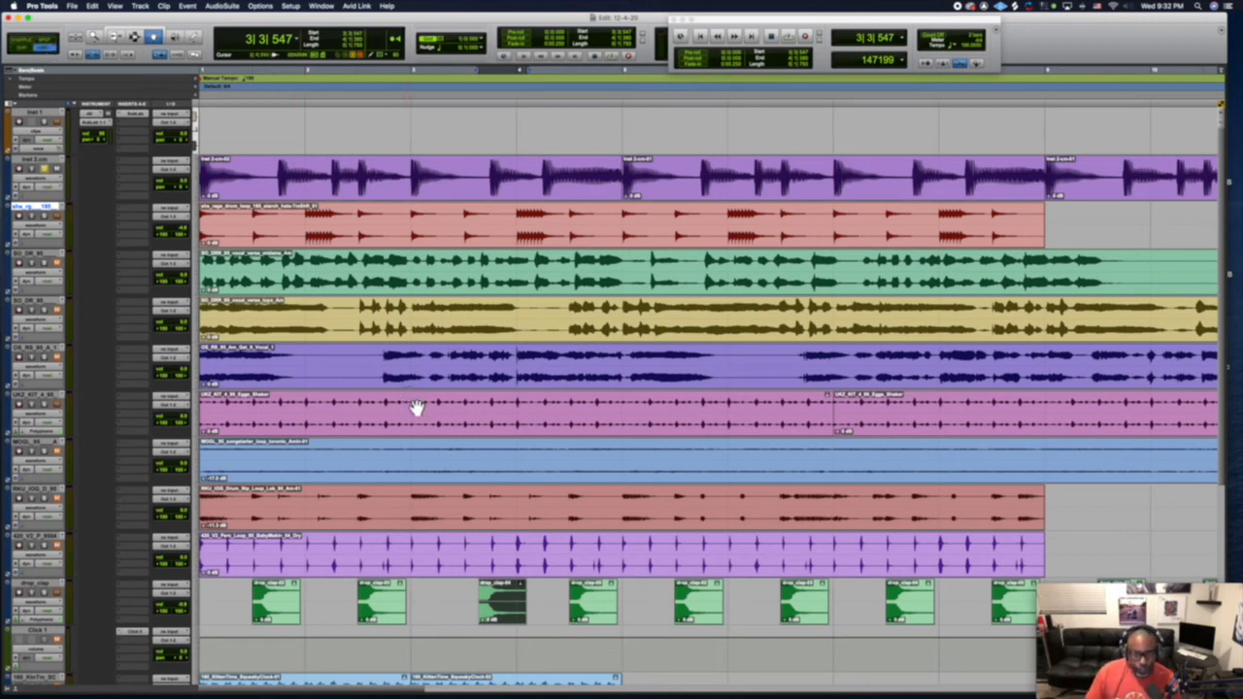
drag(499, 616, 450, 611)
drag(437, 612, 522, 612)
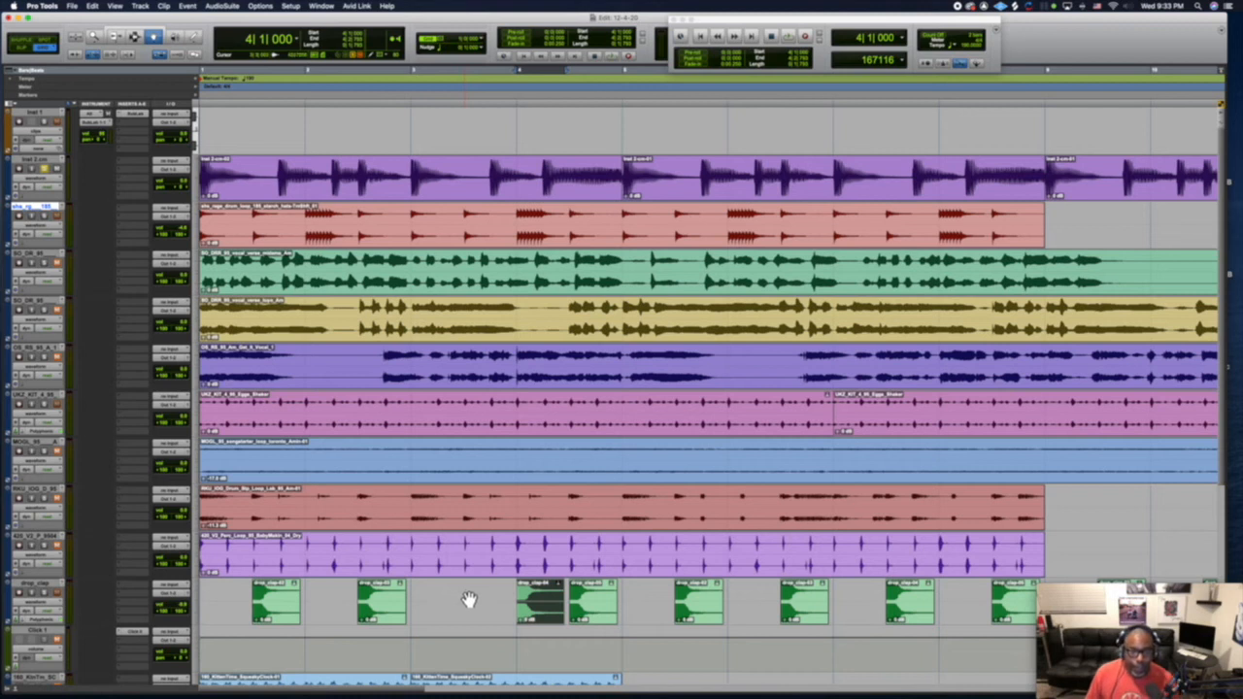
Toggle the grid lines off and on, set the grid value to 1/16 note, and move the drop_clap clip from bar 4 to 3|3|000.
click(435, 41)
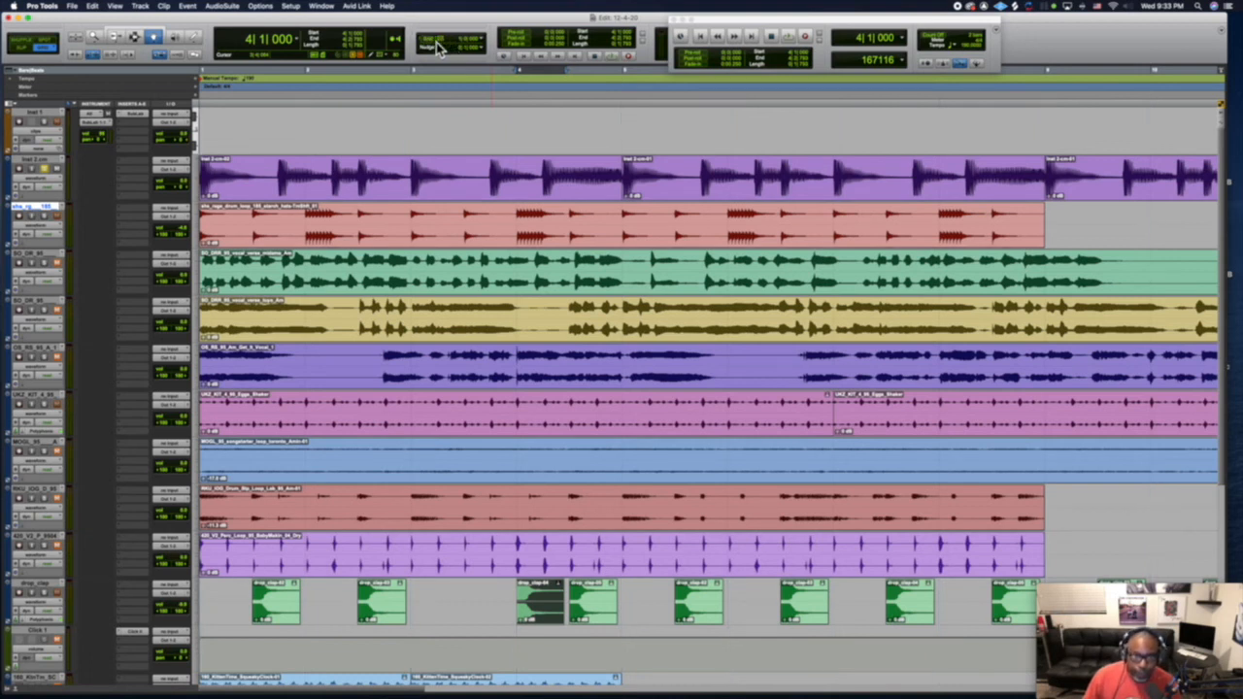
click(436, 41)
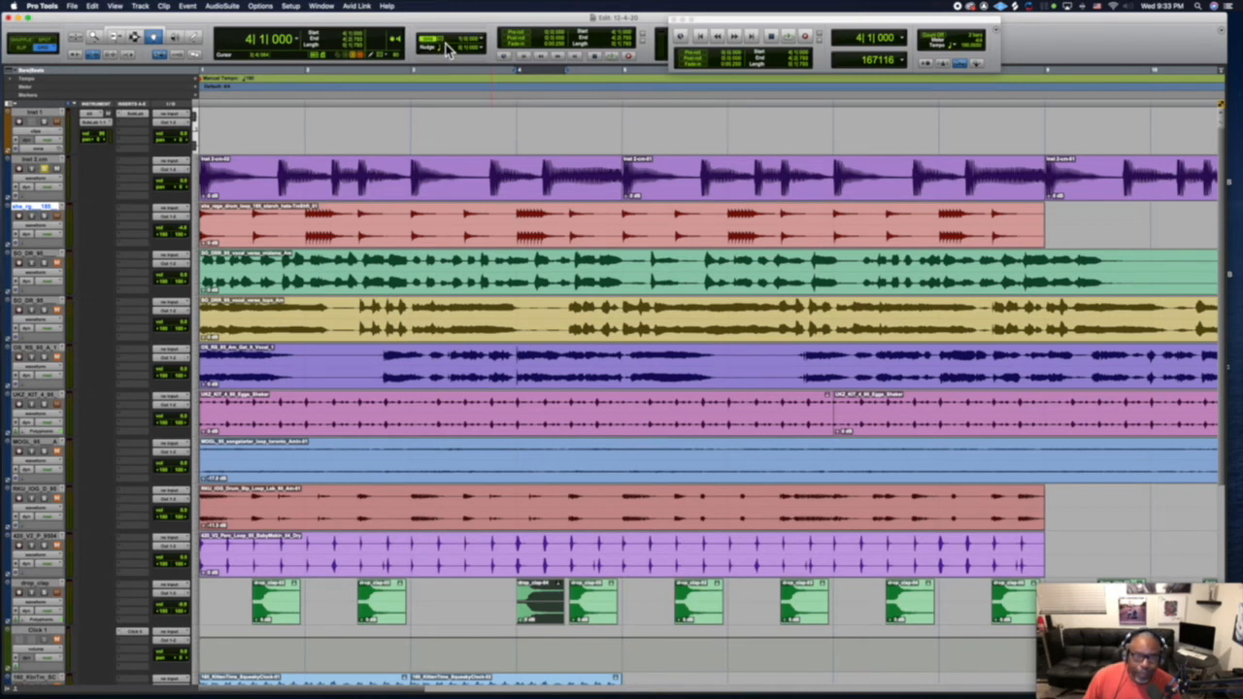
click(446, 44)
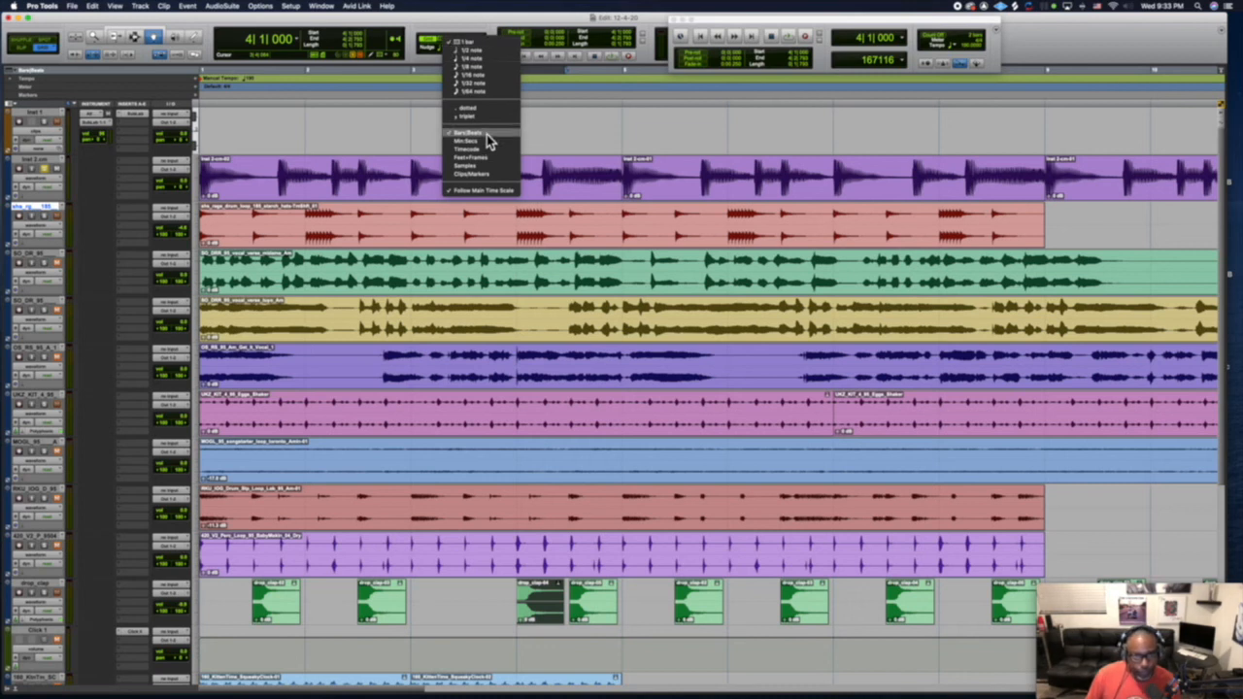
click(478, 77)
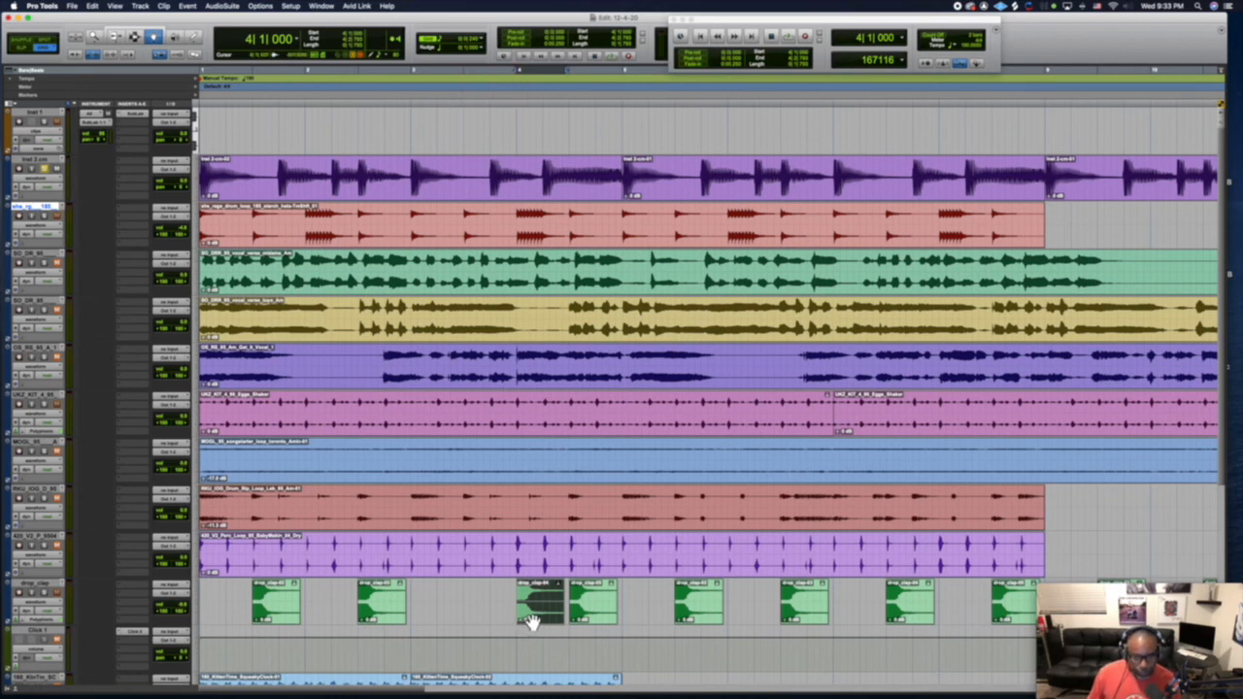
drag(530, 622, 475, 623)
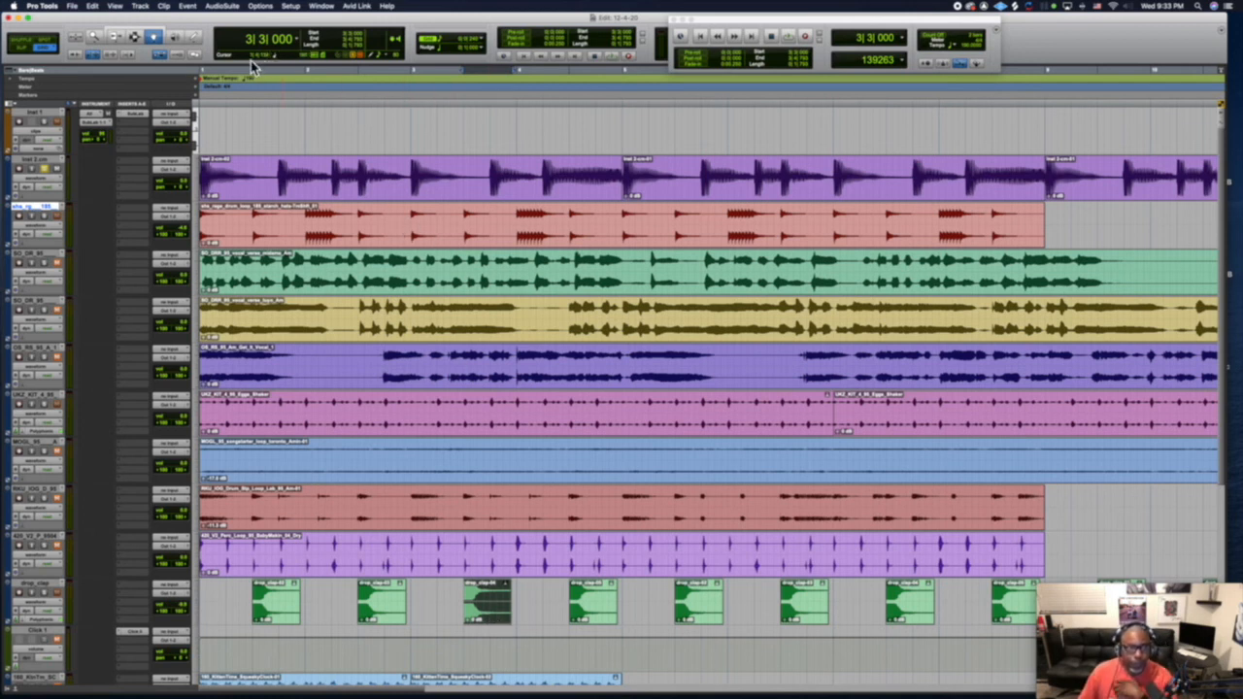
Keep the Grabber in Time mode, enable the Smart Tool, and select most of bar 5 from 5|1|240 on the Get_It_Vocal track.
click(156, 40)
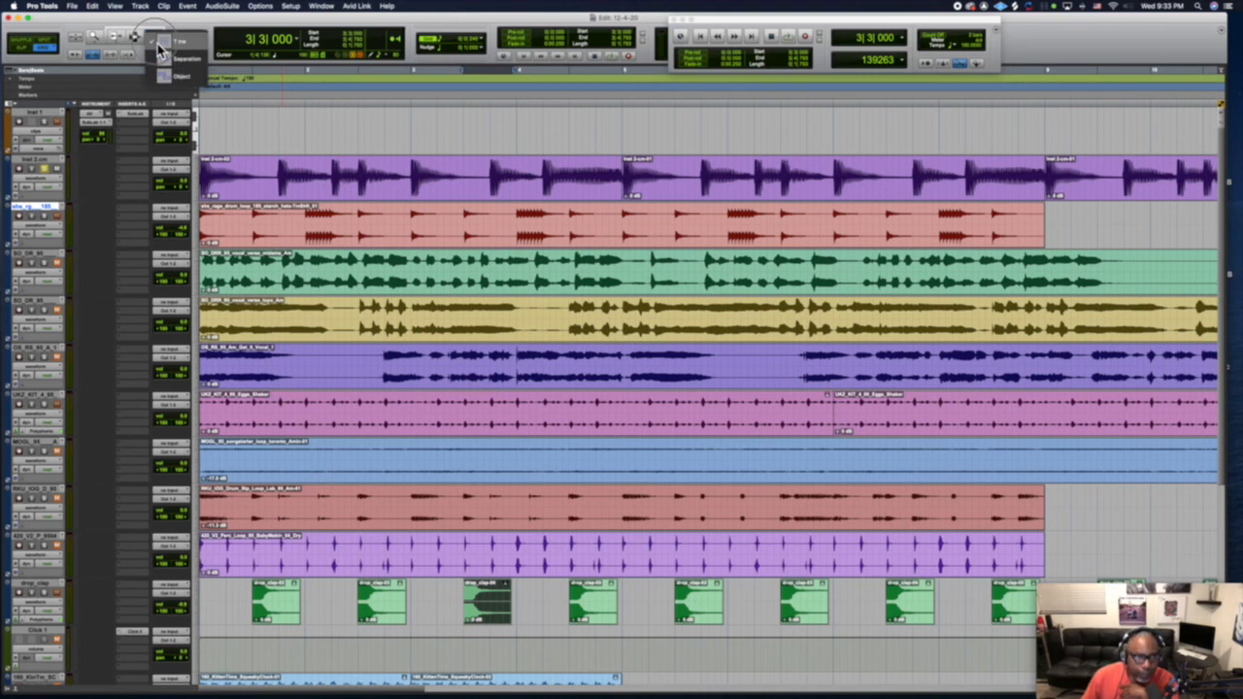
click(159, 44)
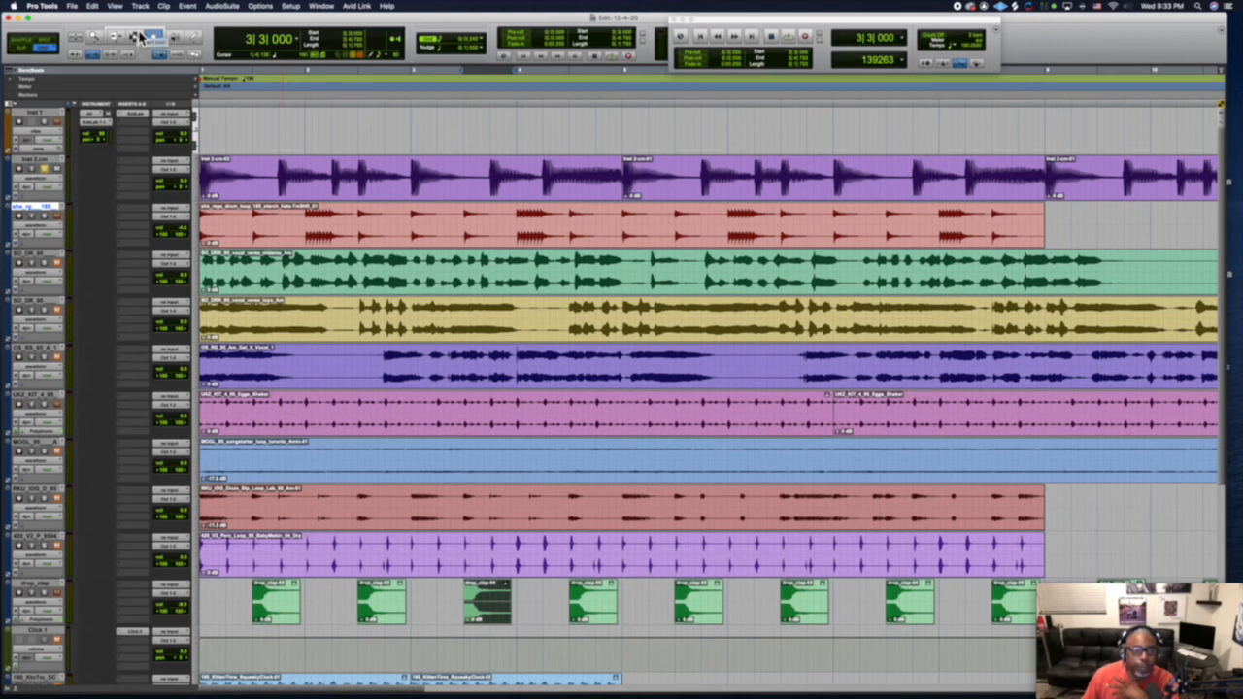
click(139, 36)
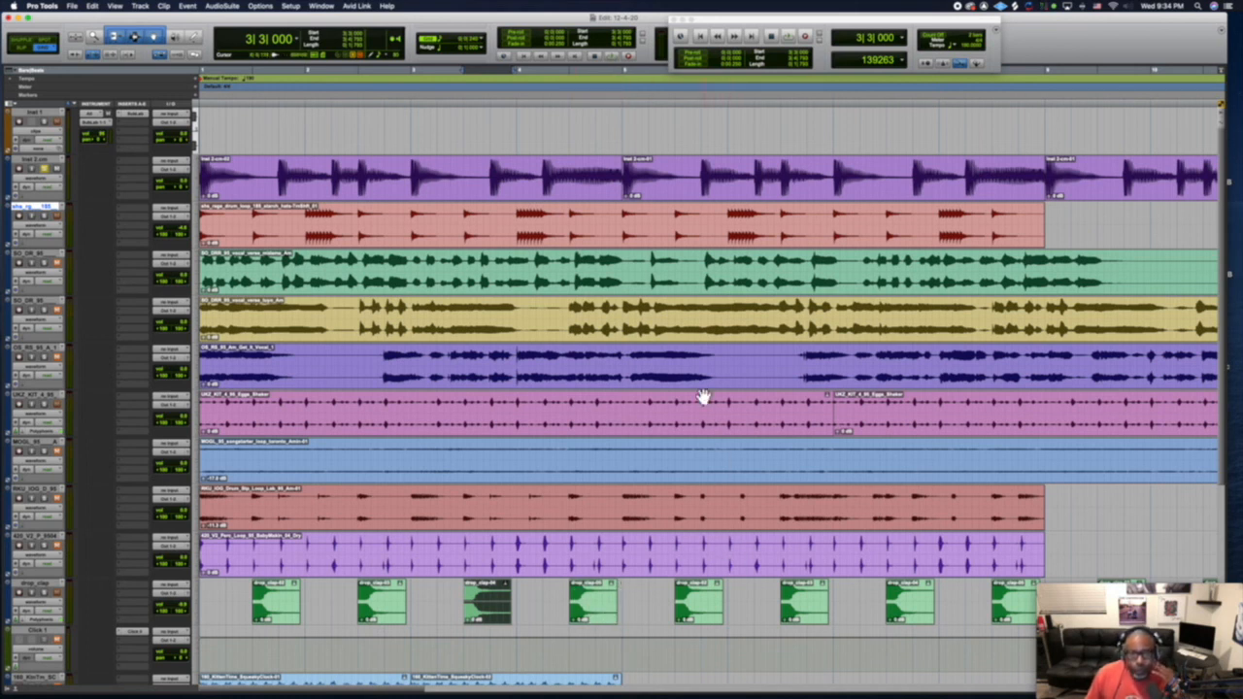
drag(684, 365, 723, 374)
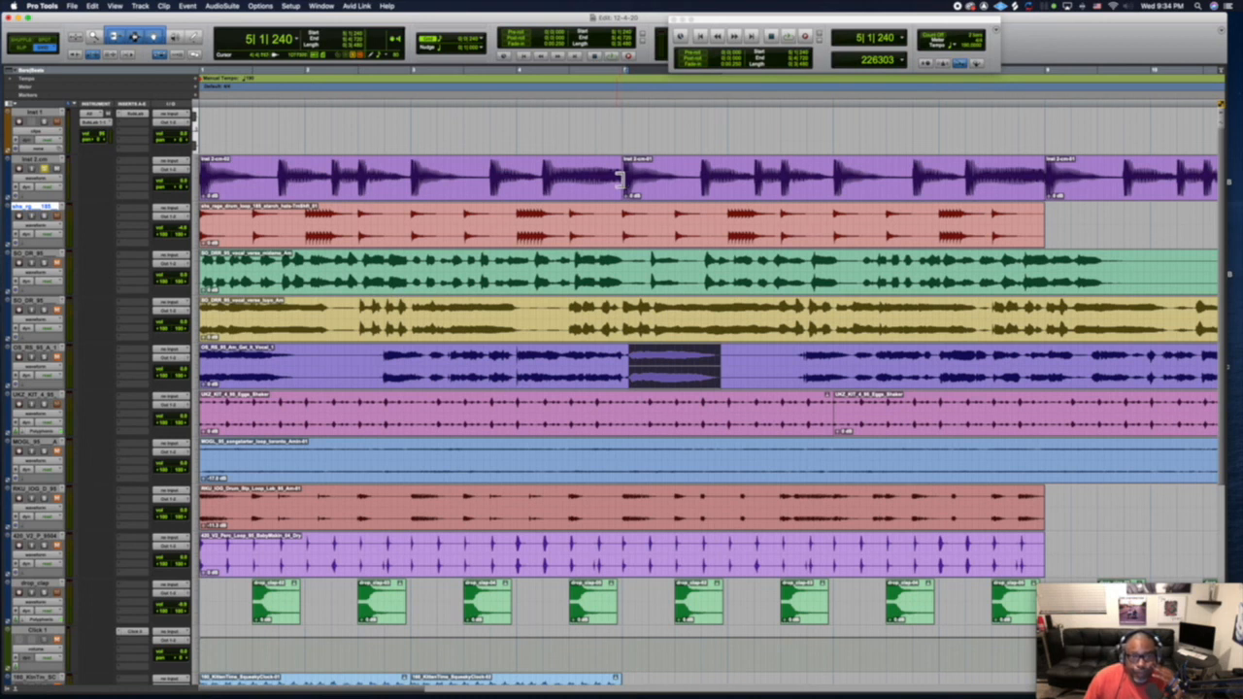
Show the Trim tool's variants and activate the Trim tool in its Standard mode.
click(116, 36)
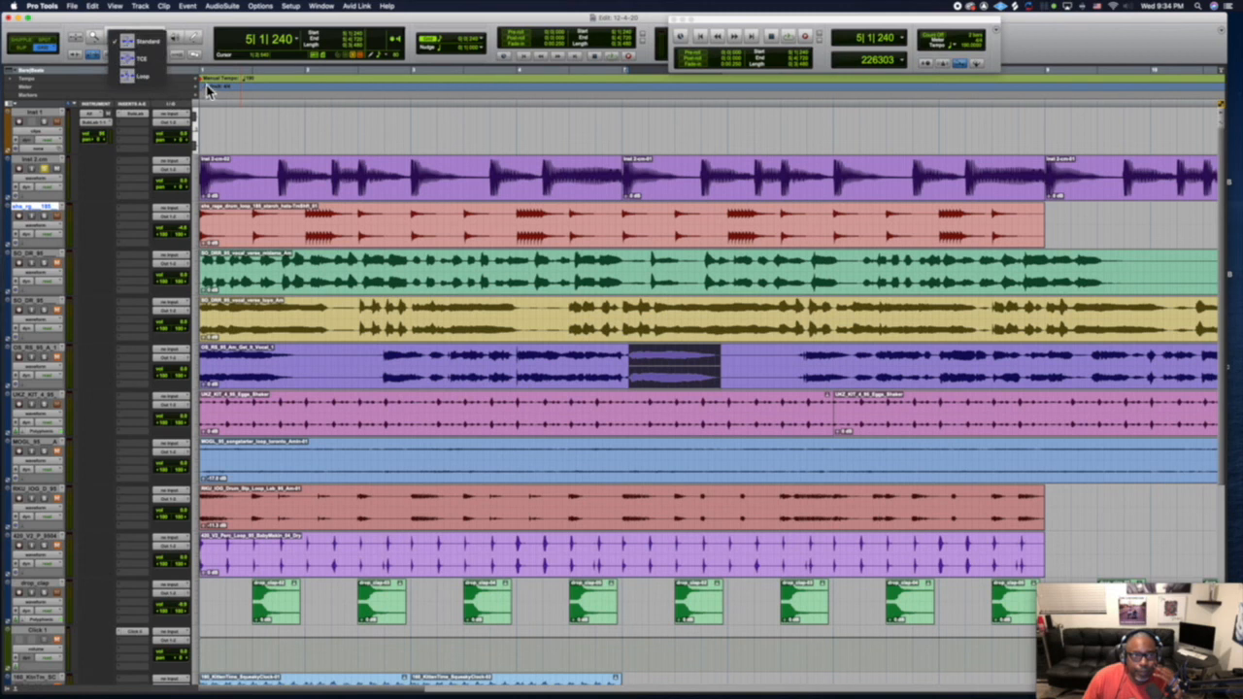
click(191, 50)
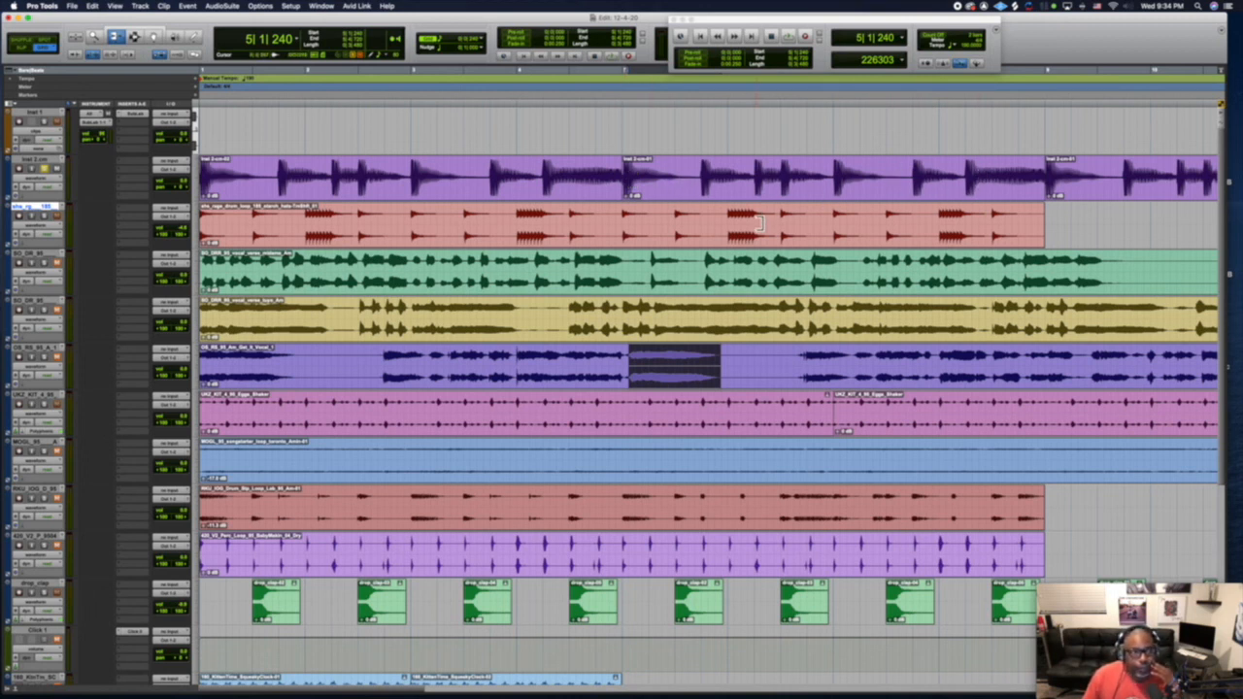
scroll(760, 223, down, 3)
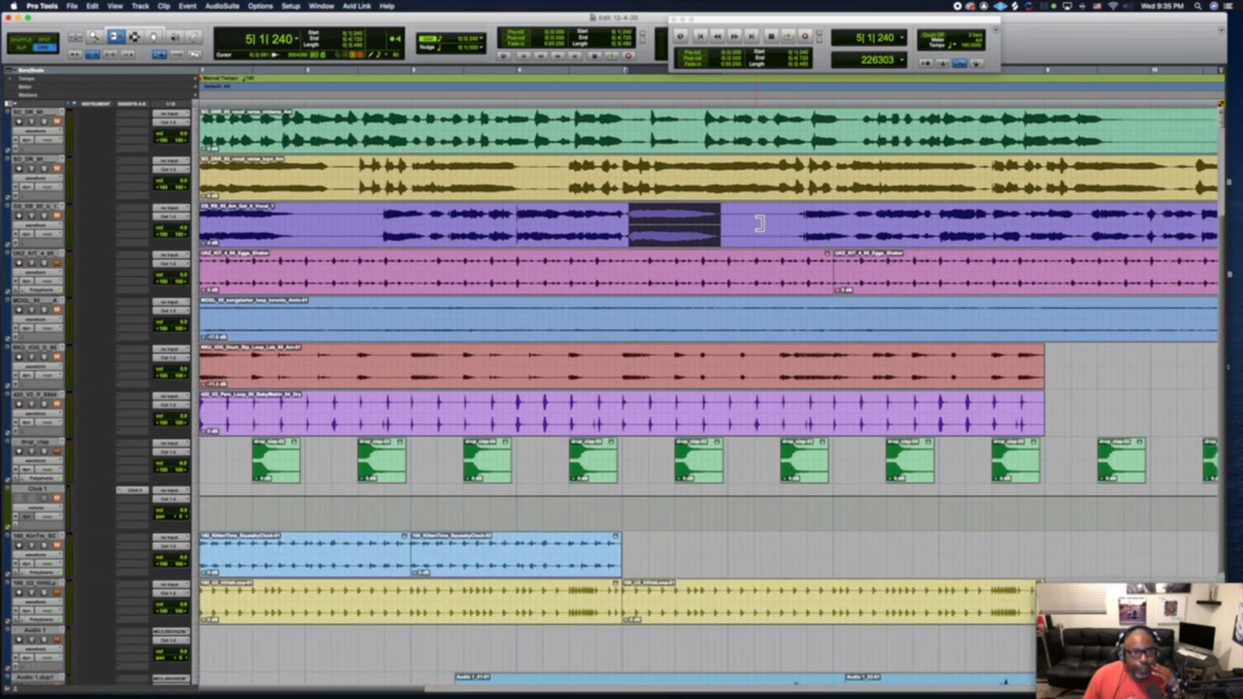
scroll(760, 223, up, 3)
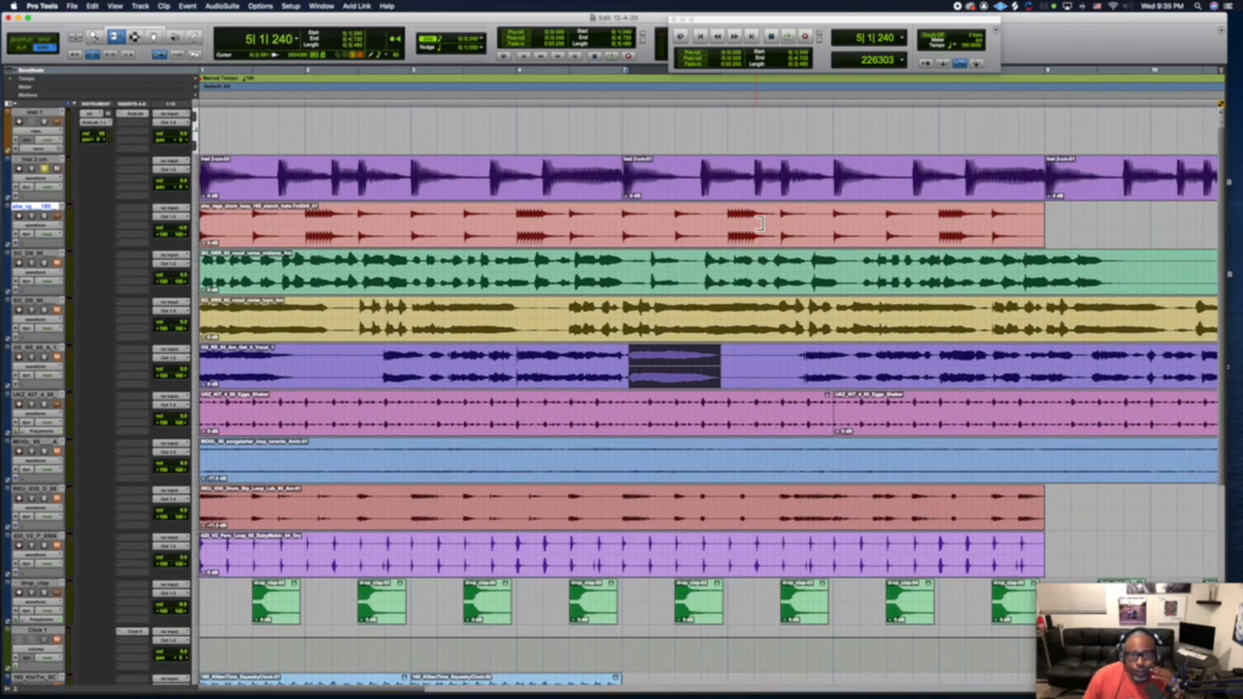